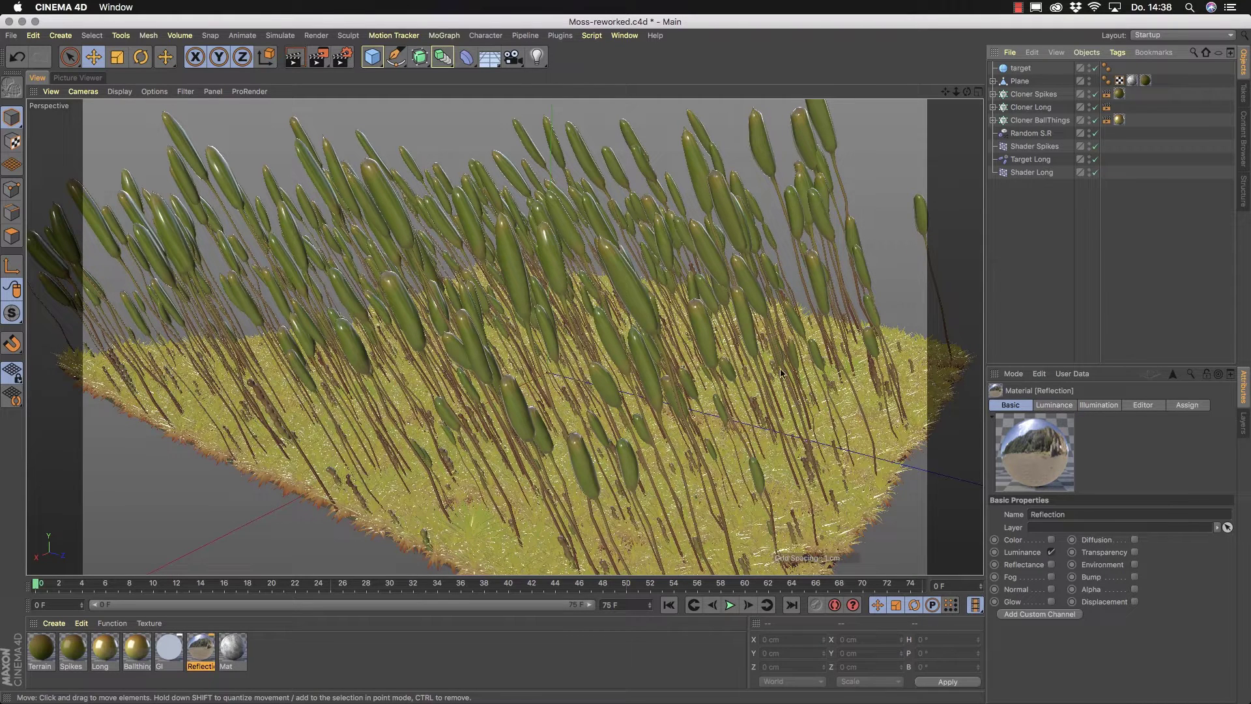
Select the BallThings cloner and view the finished moss render full-size in the Picture Viewer.
{"action": "left_click", "coordinate": [1041, 120]}
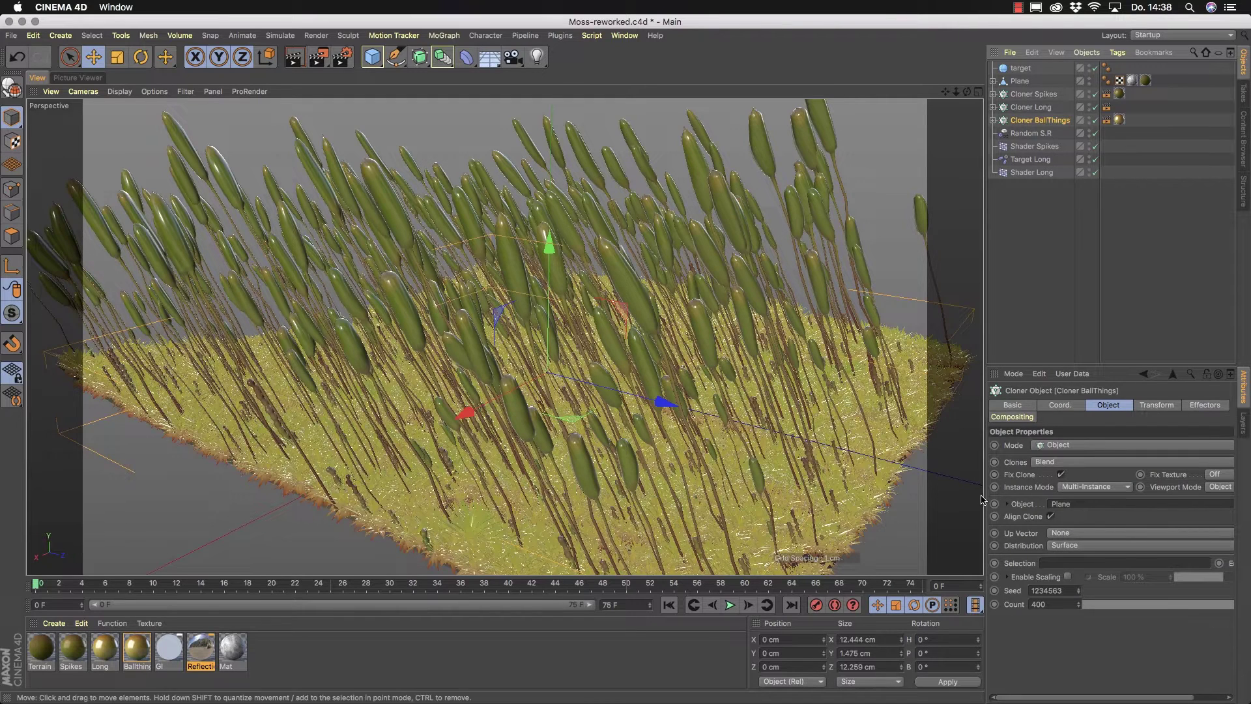
{"action": "left_click_drag", "start_coordinate": [983, 494], "coordinate": [915, 494]}
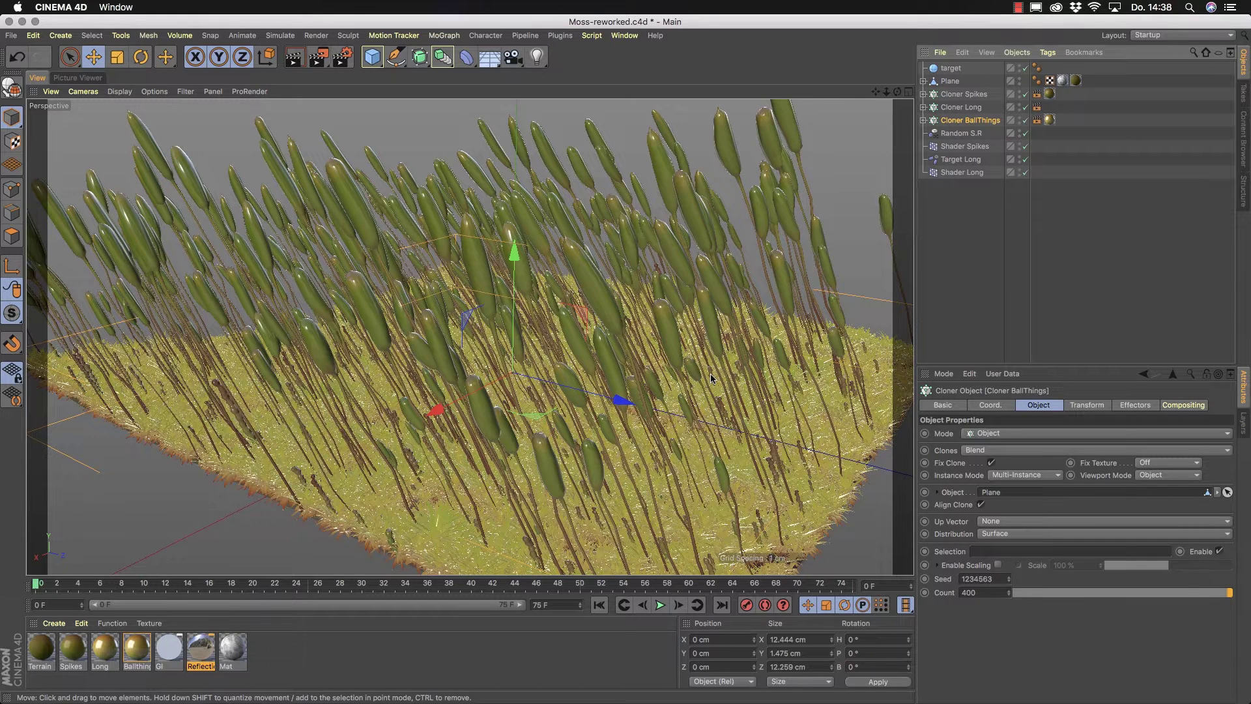
{"action": "left_click", "coordinate": [81, 78]}
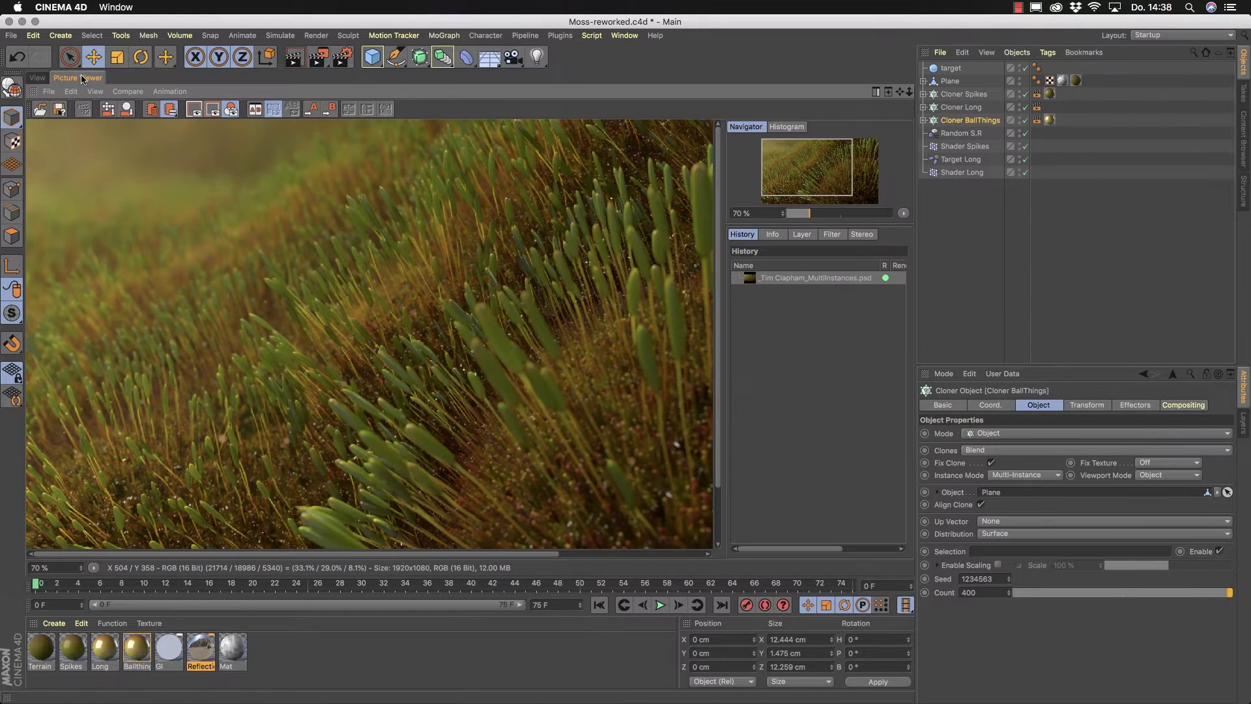
{"action": "key", "text": "ctrl+Tab"}
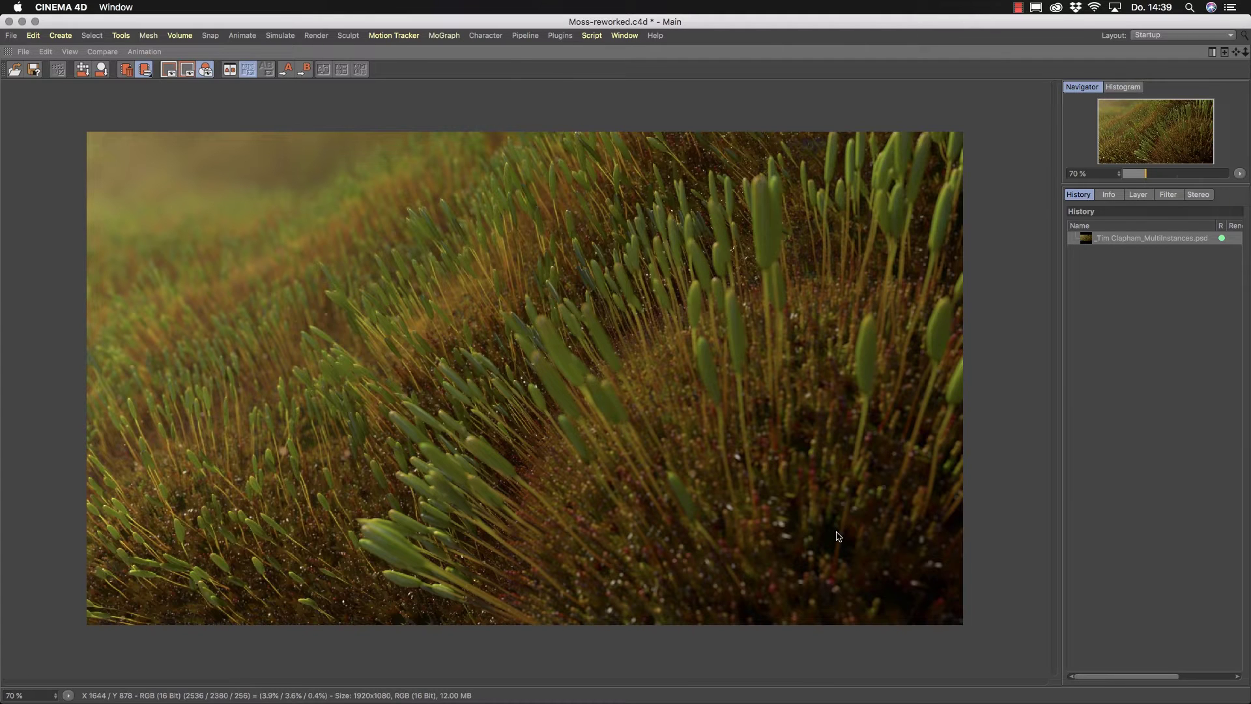
{"action": "key", "text": "ctrl+Tab"}
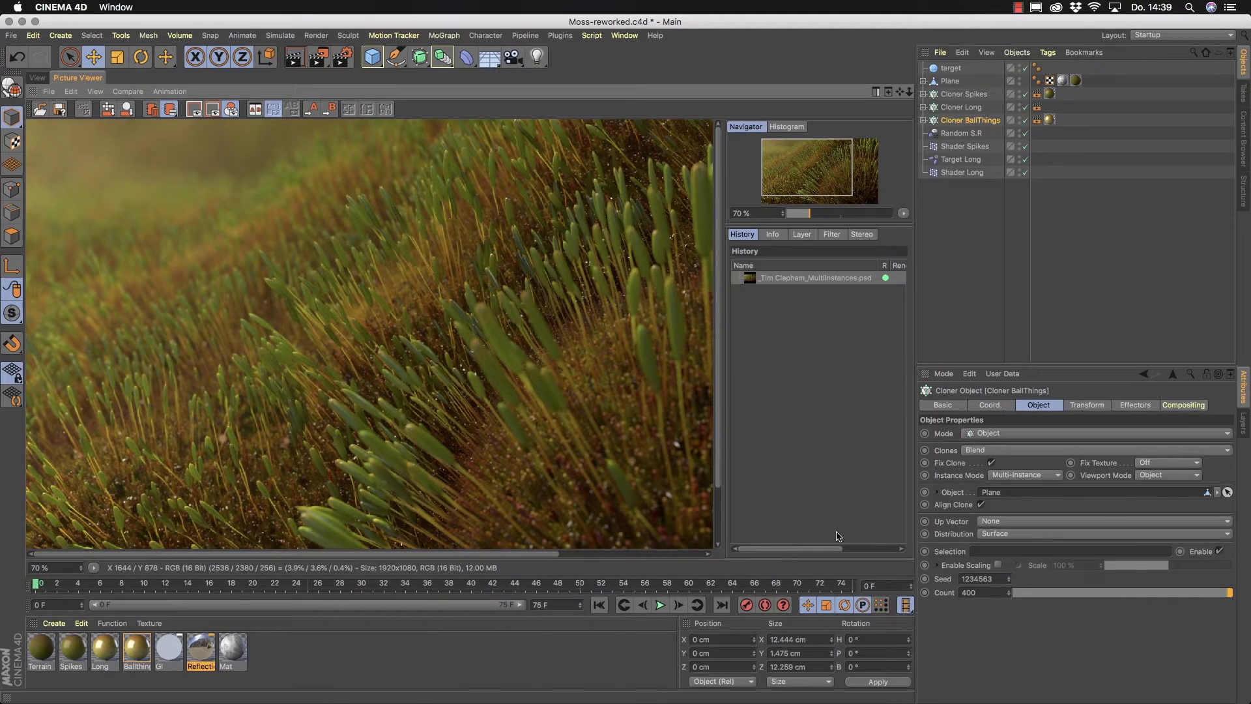
{"action": "left_click", "coordinate": [41, 79]}
Switch to the Forest.c4d project from the quick menu's Projects list.
{"action": "key", "text": "v"}
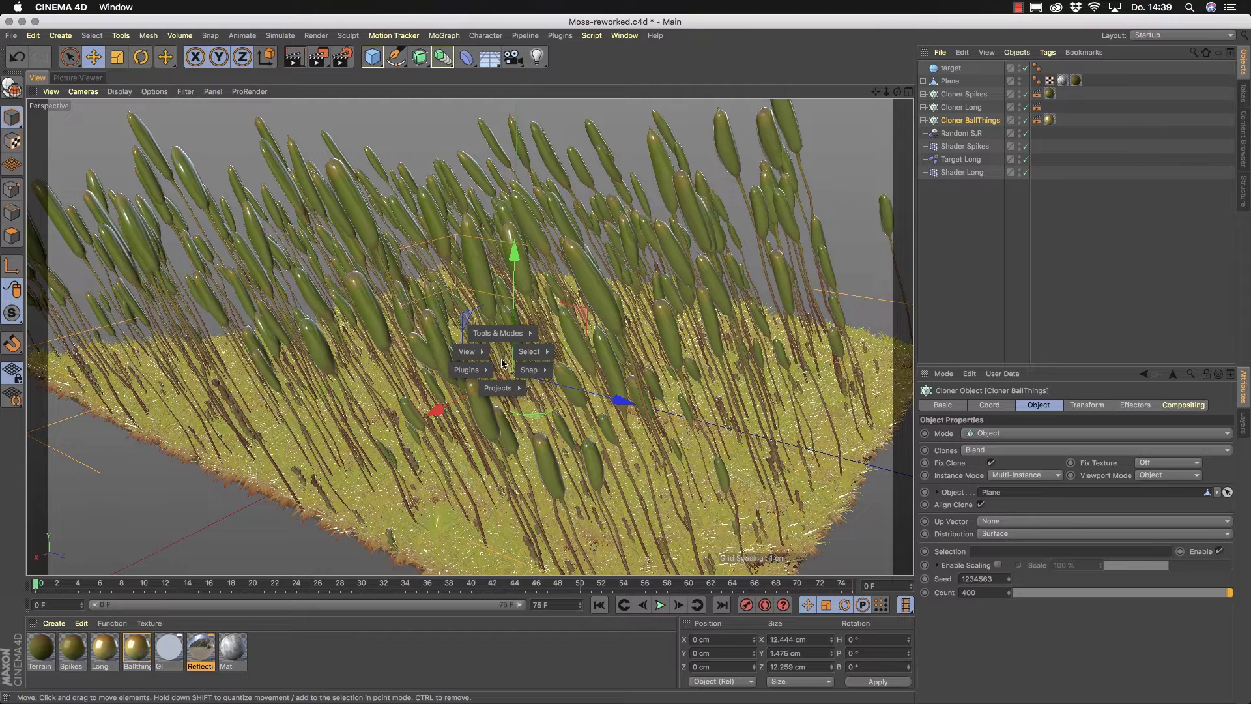
{"action": "mouse_move", "coordinate": [506, 391]}
{"action": "left_click", "coordinate": [497, 417]}
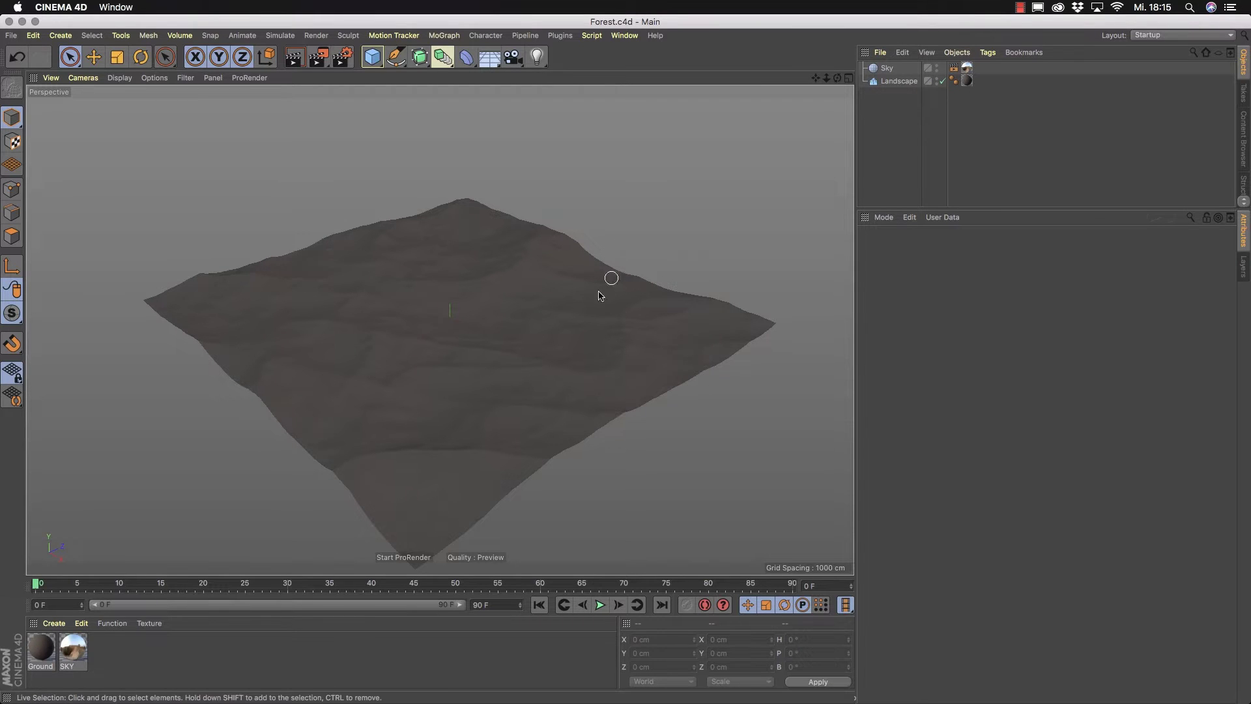
{"action": "left_click", "coordinate": [423, 560]}
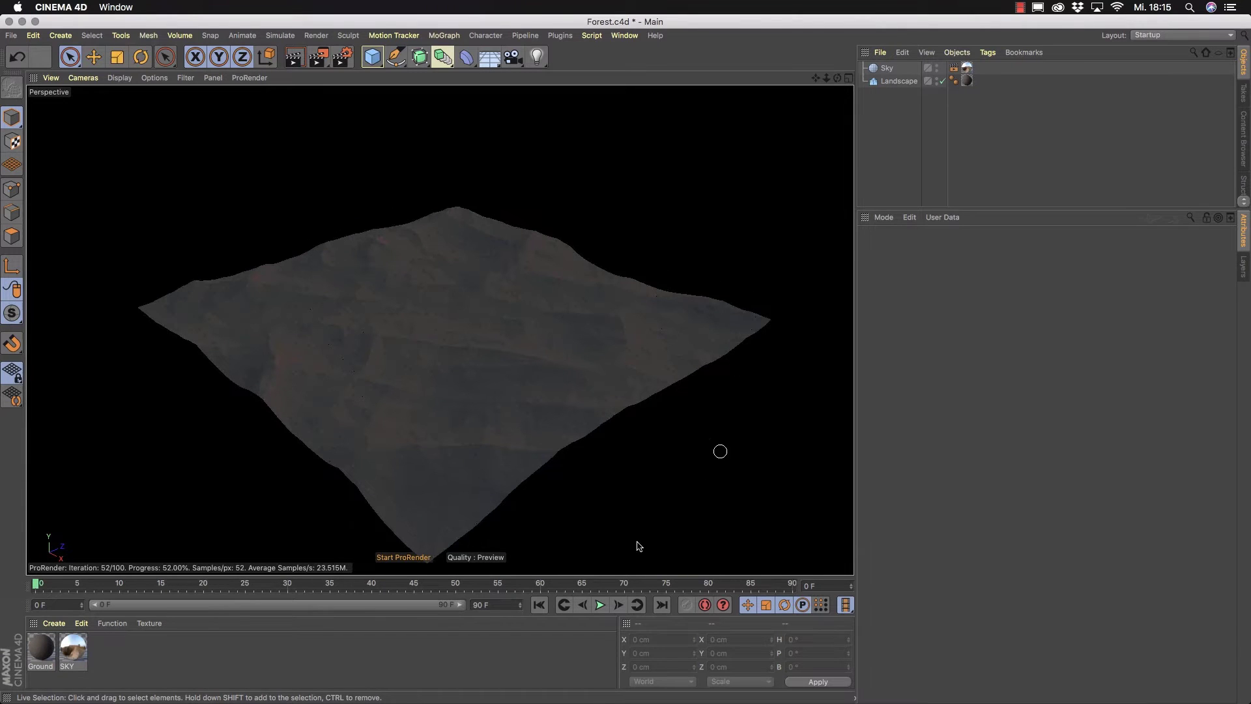
{"action": "left_click", "coordinate": [404, 558]}
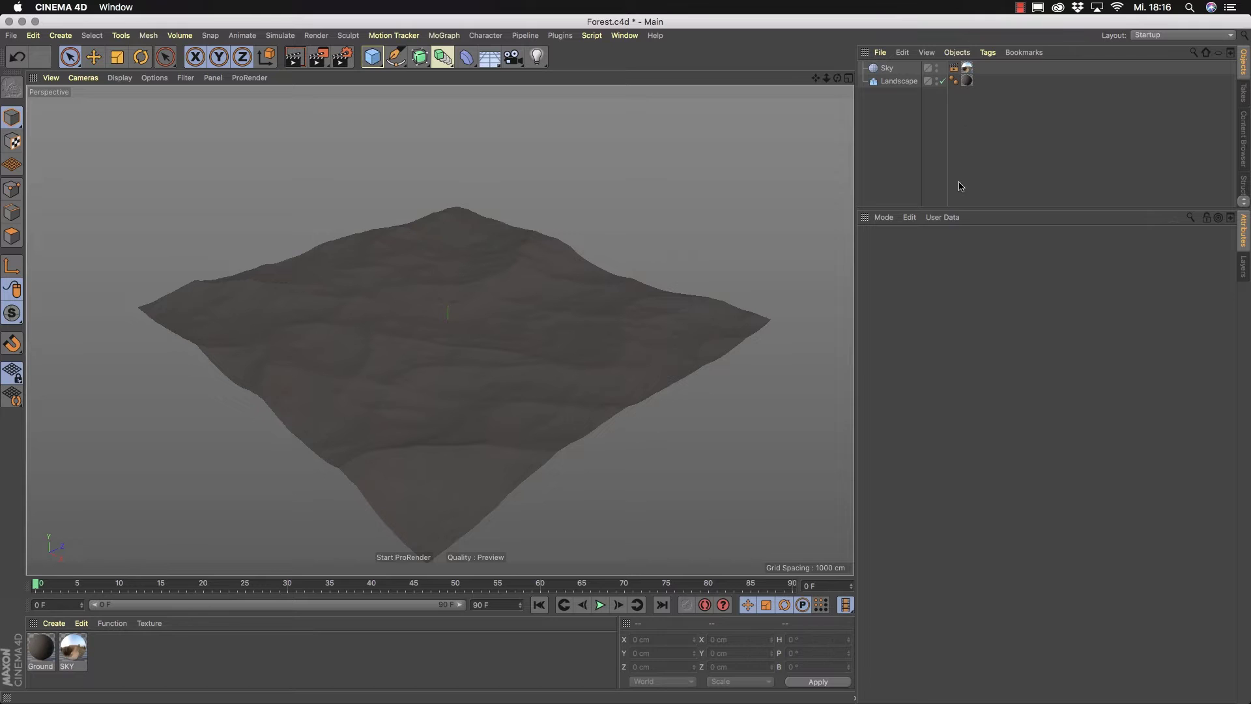
Merge the Berg Ahorn.c4d maple tree file into the scene.
{"action": "left_click", "coordinate": [880, 52]}
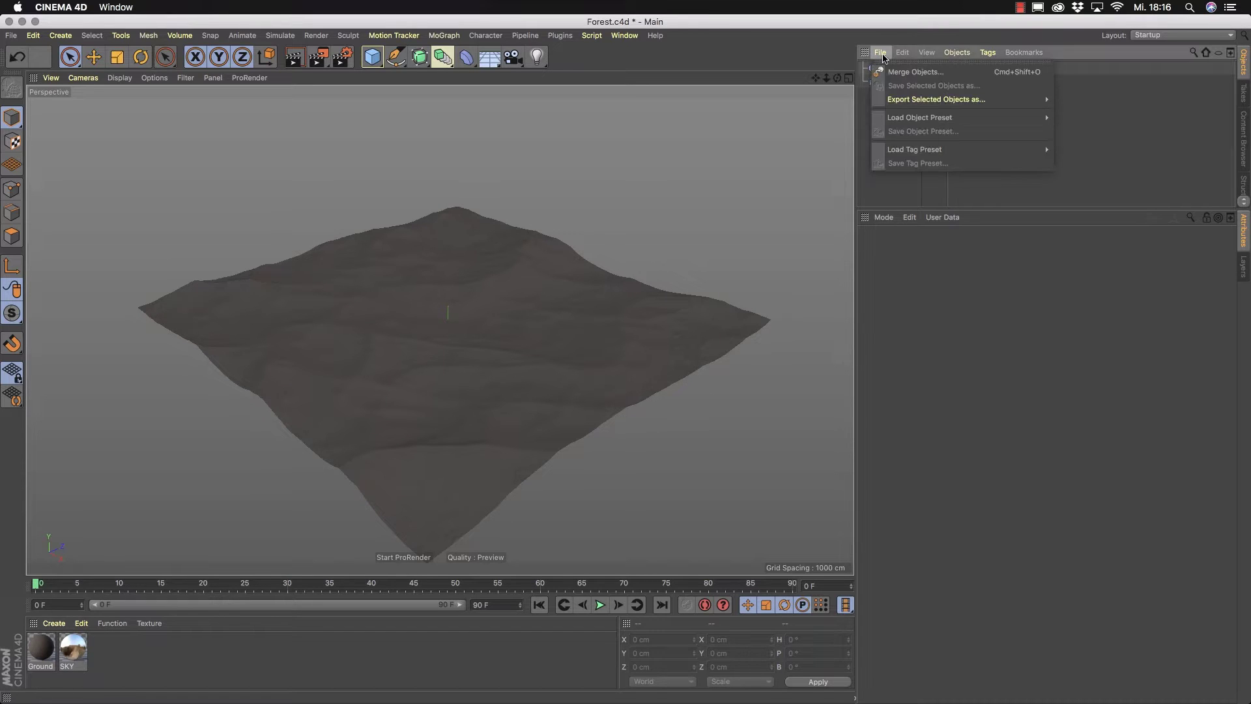
{"action": "left_click", "coordinate": [887, 71]}
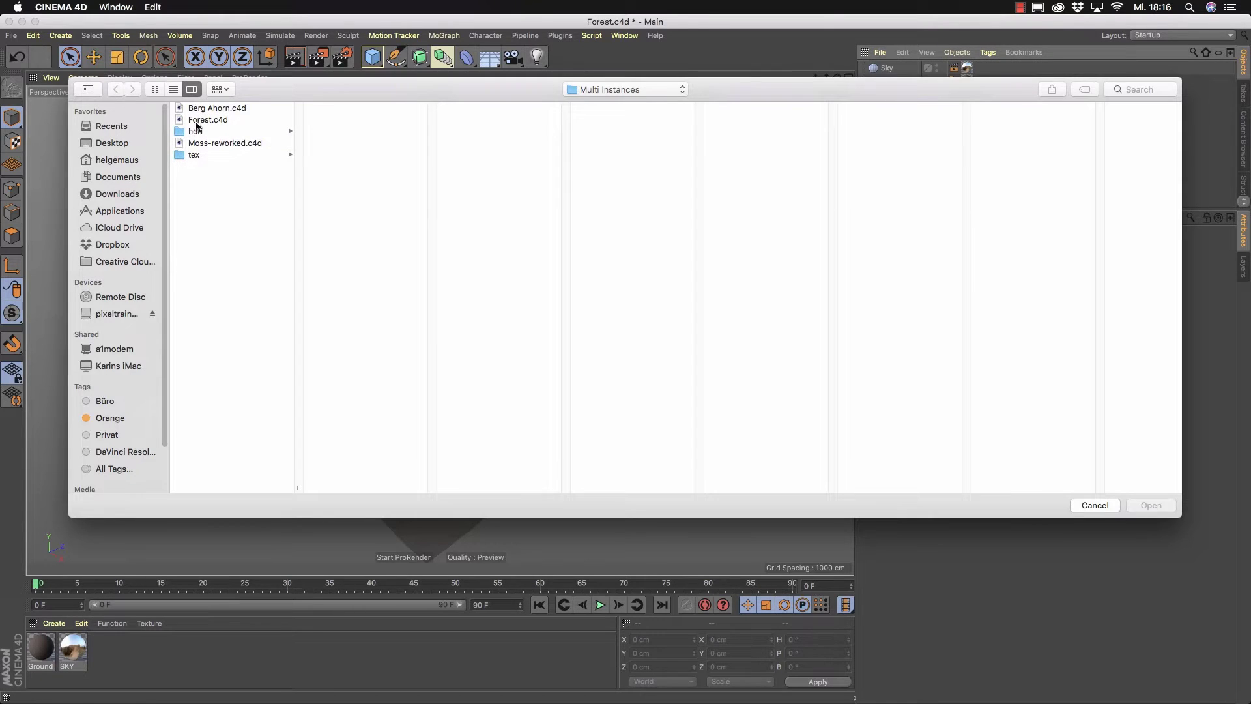
{"action": "left_click", "coordinate": [199, 110]}
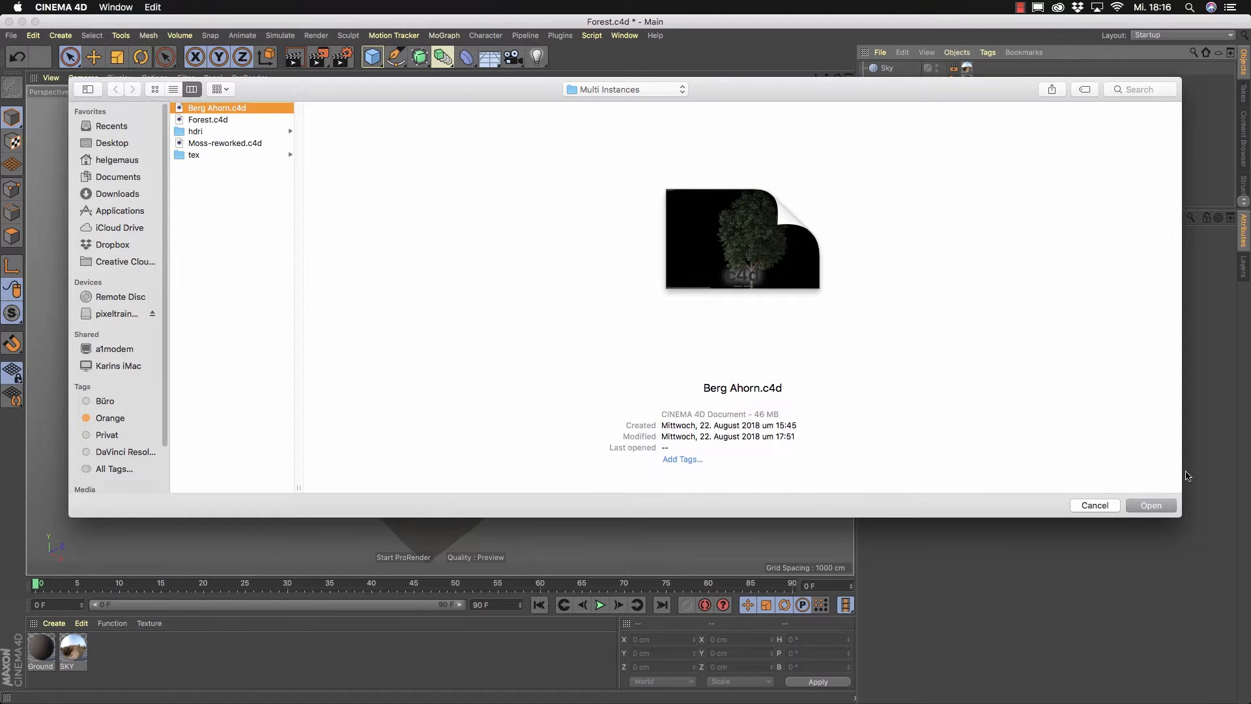
{"action": "left_click", "coordinate": [1153, 509]}
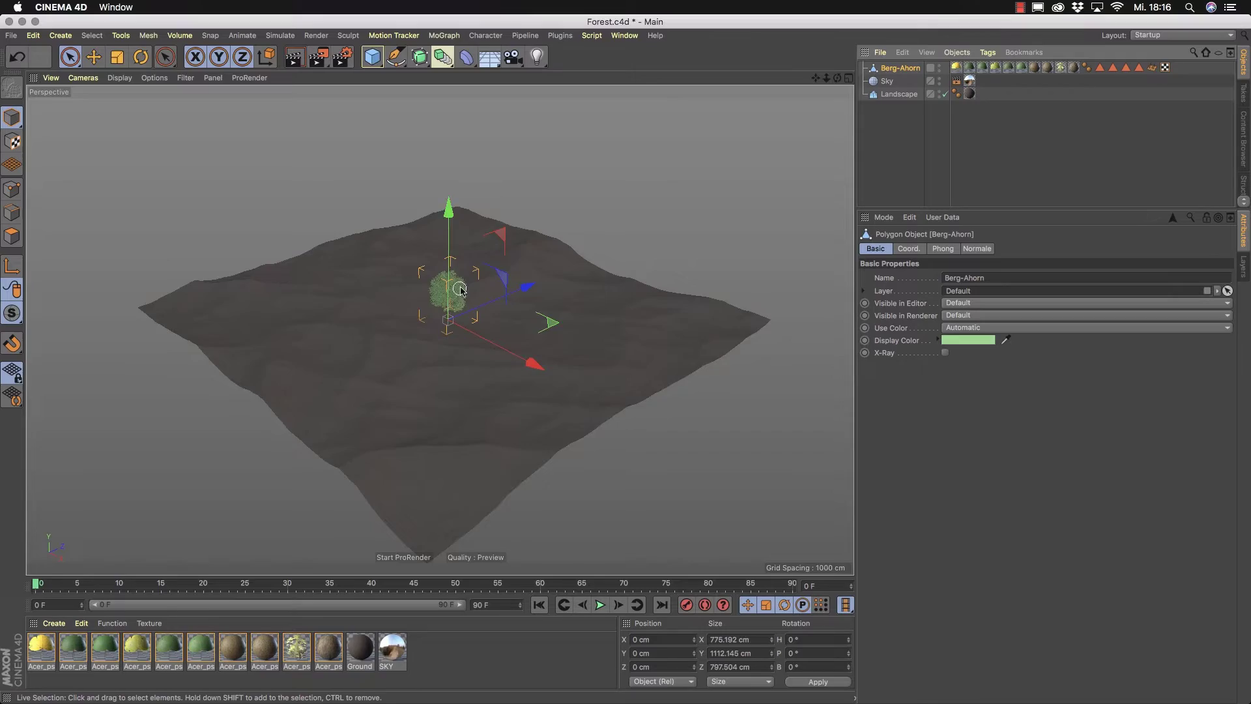
Frame the tree, check its polygon and memory counts in Scene Info, and orbit out.
{"action": "key", "text": "o"}
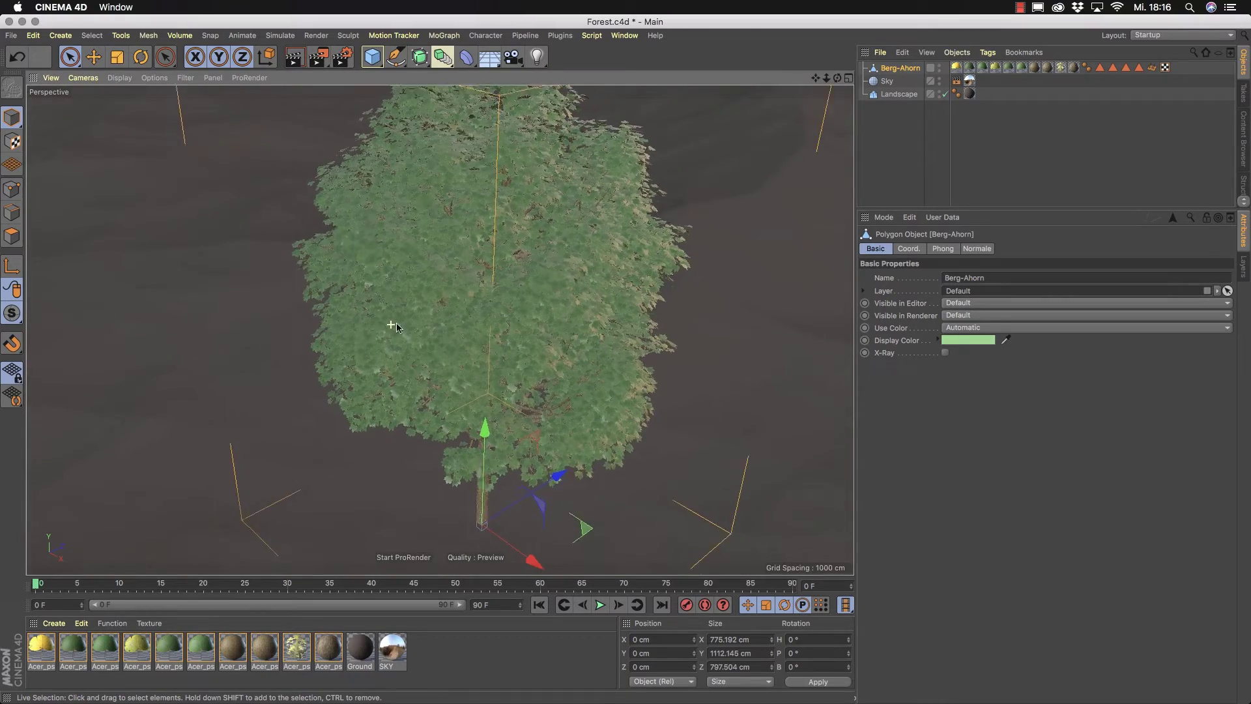
{"action": "left_click_drag", "start_coordinate": [400, 327], "coordinate": [371, 371], "text": "alt"}
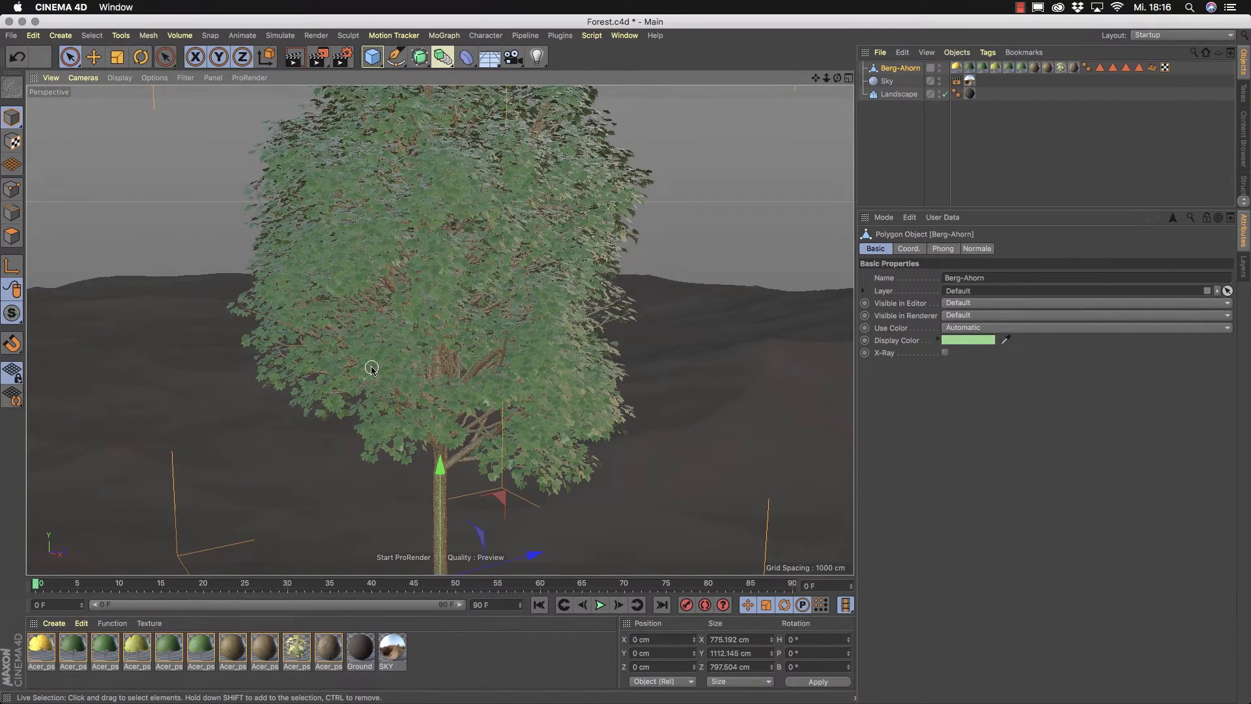
{"action": "key", "text": "ctrl+i"}
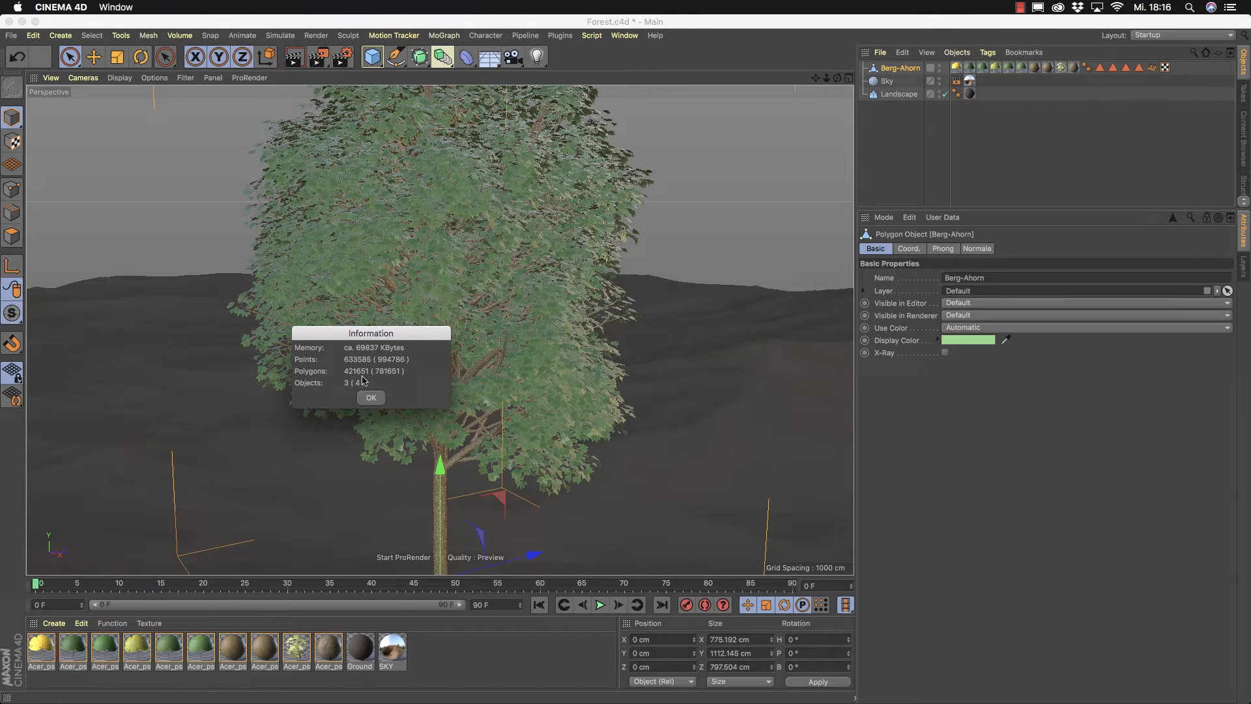
{"action": "left_click", "coordinate": [373, 398]}
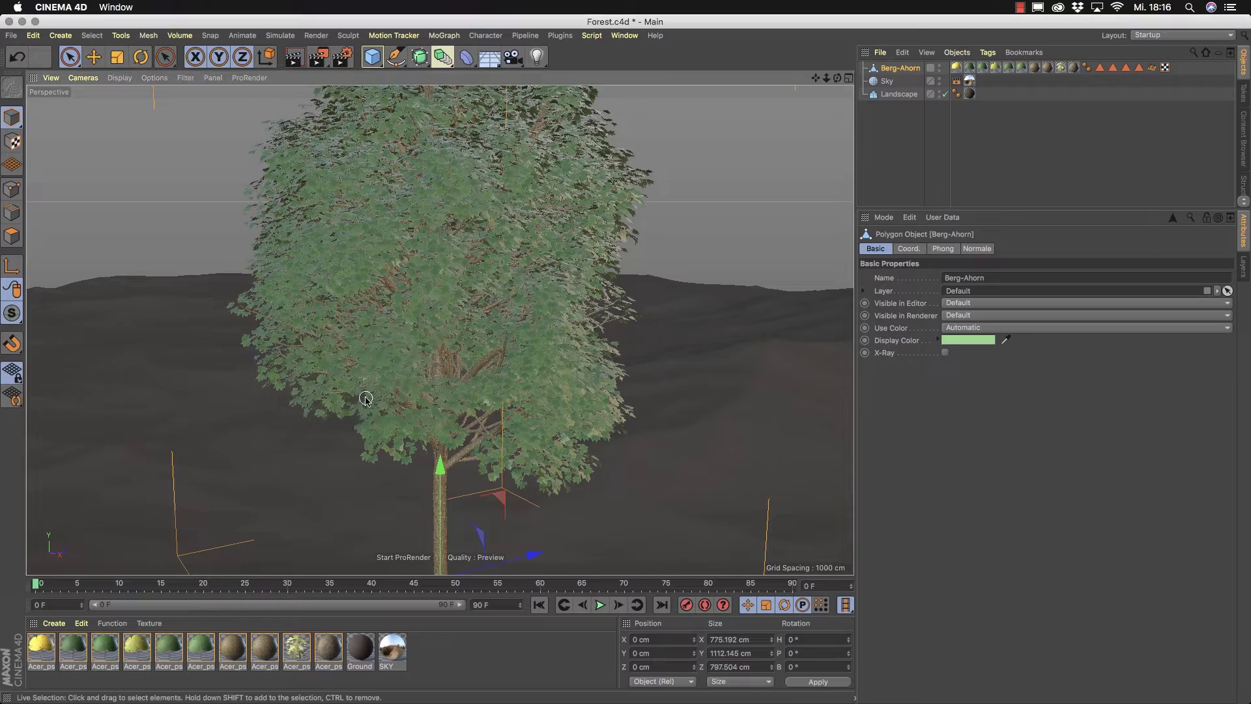
{"action": "scroll", "coordinate": [514, 355], "scroll_direction": "down", "scroll_amount": 5}
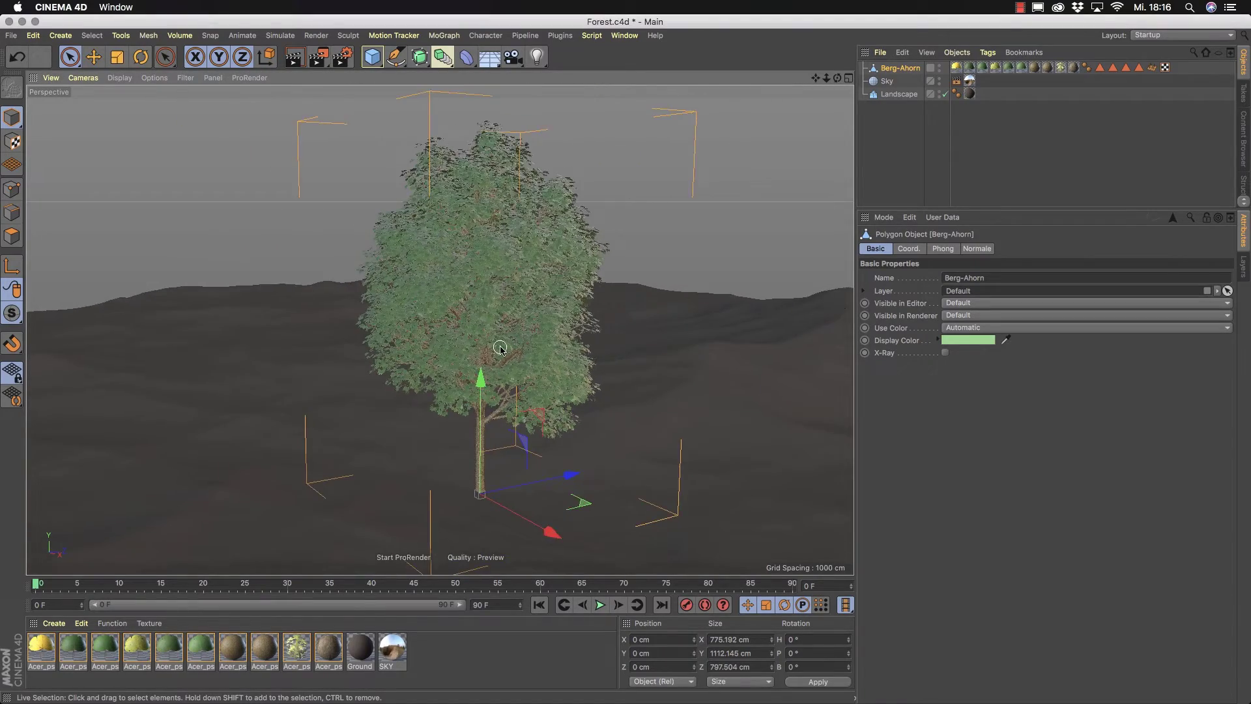
{"action": "left_click_drag", "start_coordinate": [501, 352], "coordinate": [382, 348], "text": "alt"}
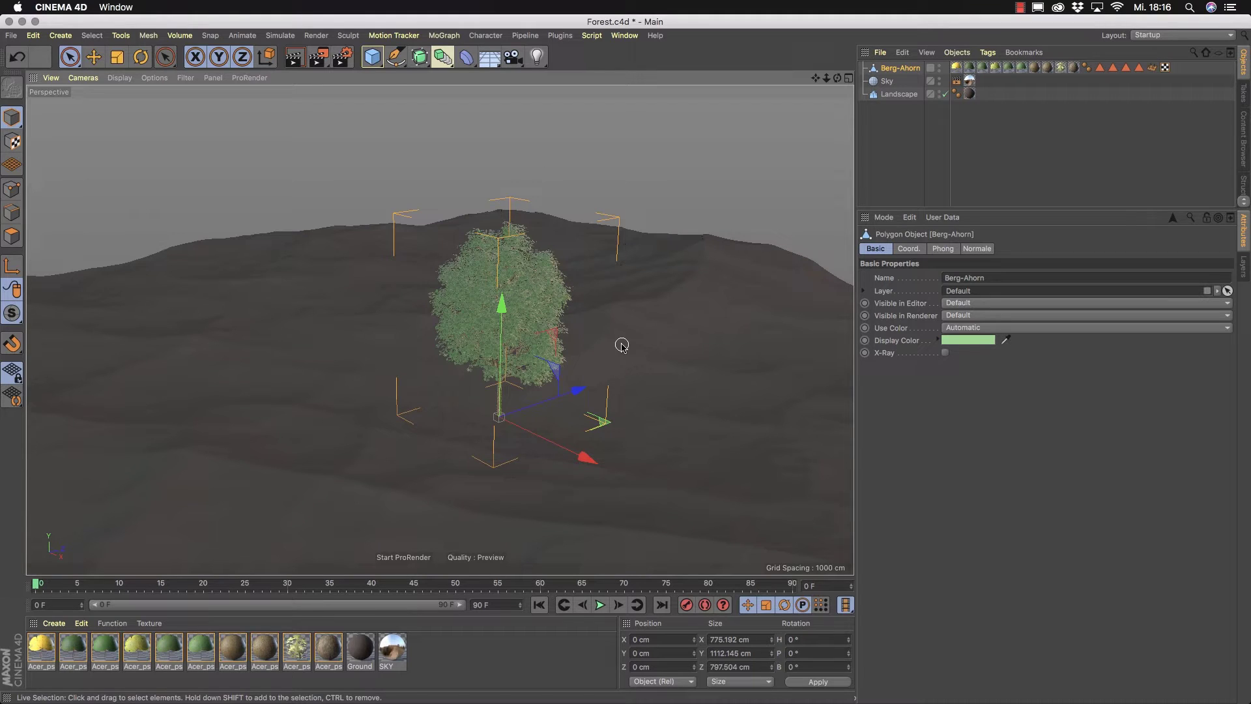
Add a Cloner in Object mode using the Landscape as surface, with Align Clone off.
{"action": "left_click", "coordinate": [883, 190]}
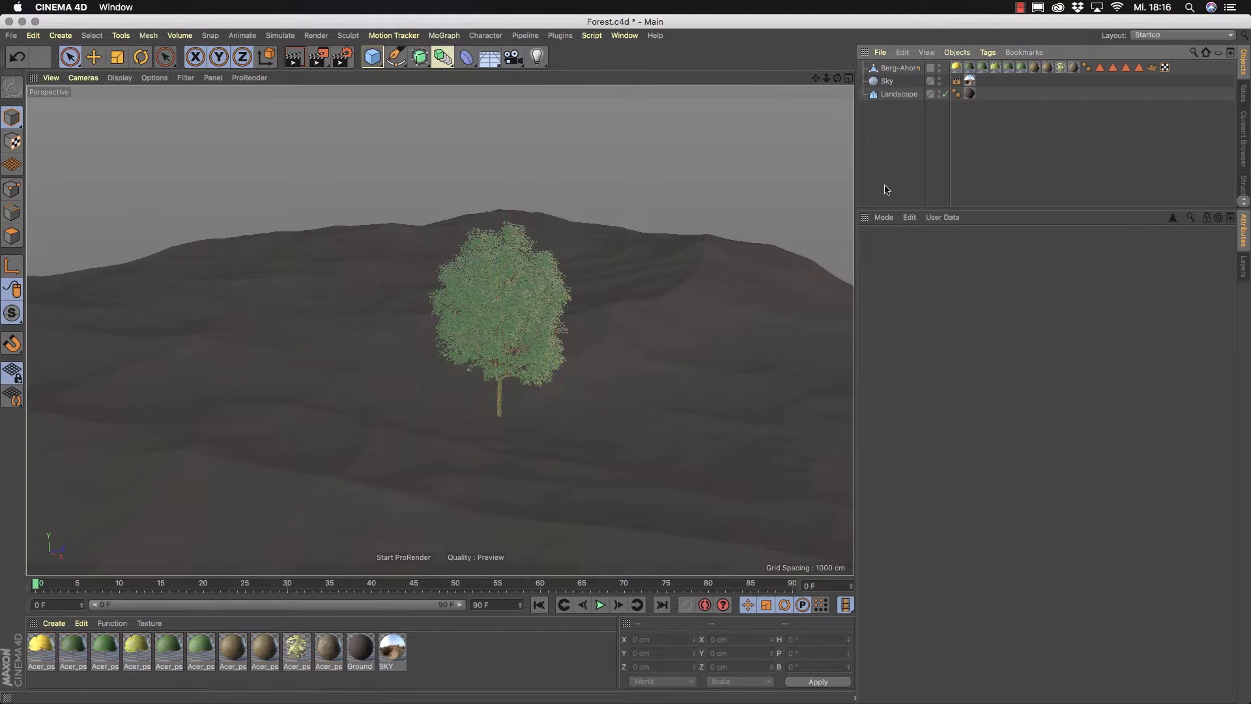
{"action": "left_click", "coordinate": [432, 37]}
{"action": "left_click", "coordinate": [489, 183]}
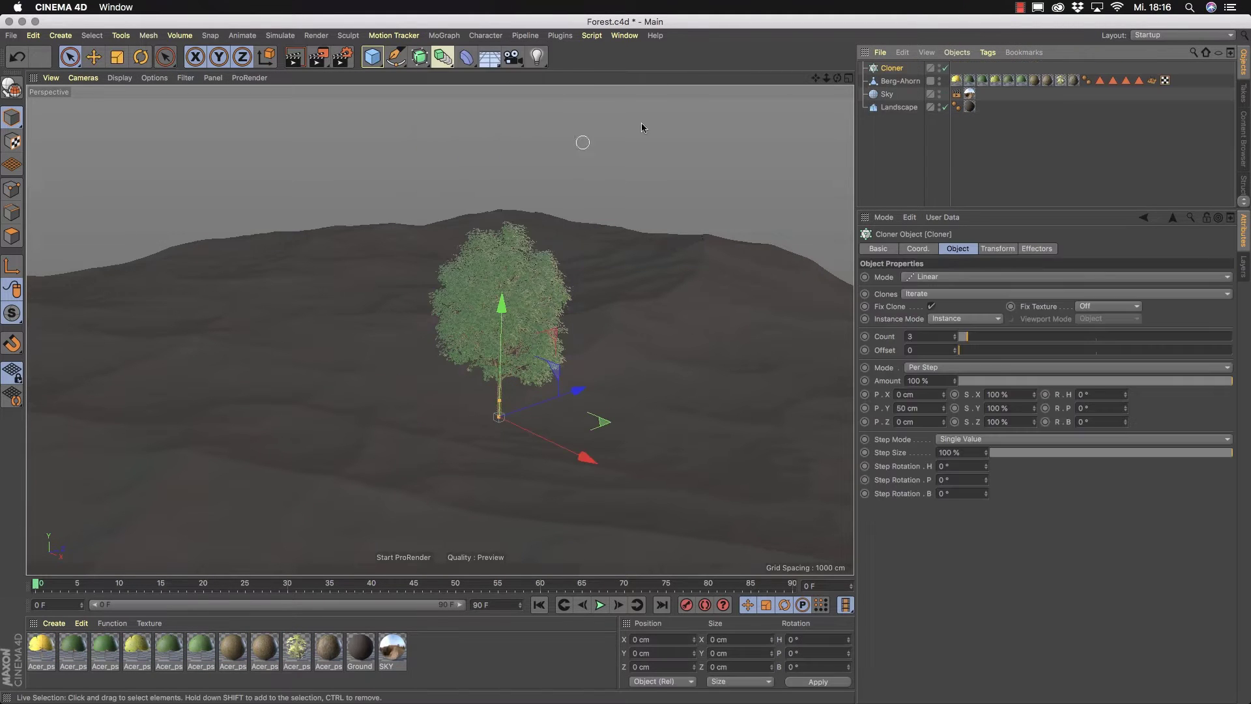
{"action": "left_click", "coordinate": [946, 280]}
{"action": "left_click", "coordinate": [937, 292]}
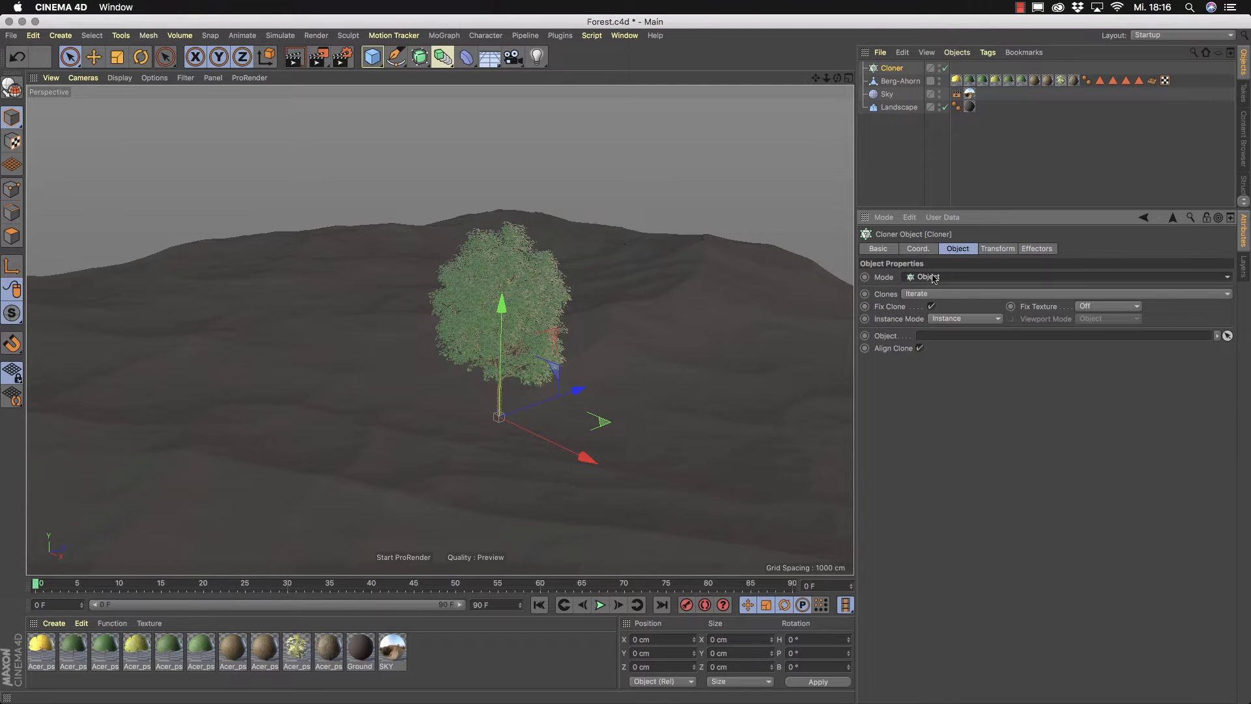
{"action": "left_click_drag", "start_coordinate": [898, 107], "coordinate": [912, 337]}
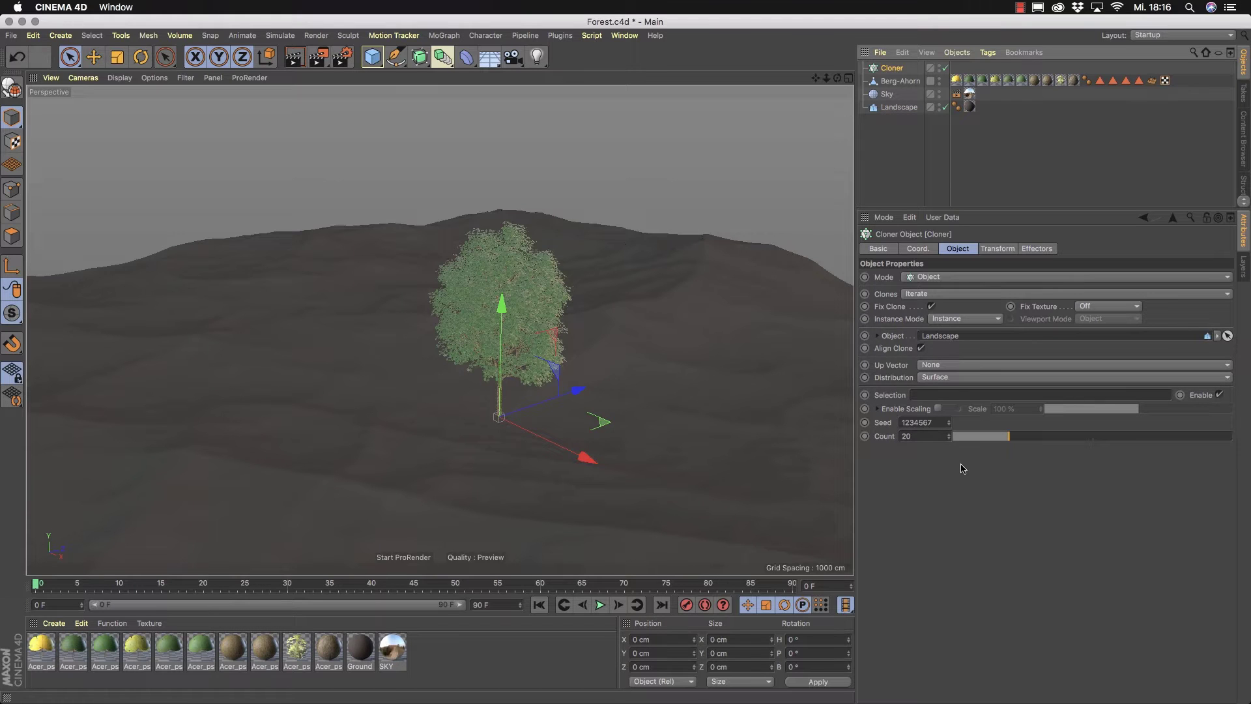
{"action": "left_click", "coordinate": [921, 349]}
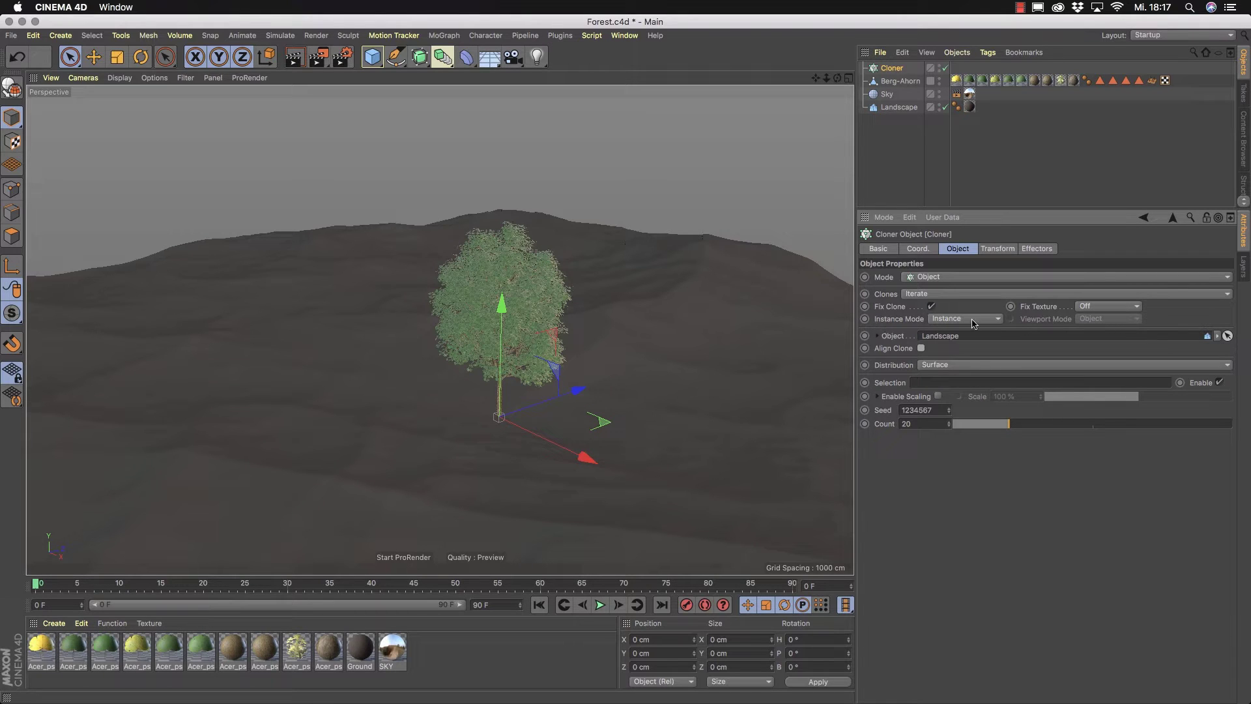
Keep the clones as plain Instances and nest the Berg-Ahorn tree inside the Cloner.
{"action": "left_click", "coordinate": [995, 321]}
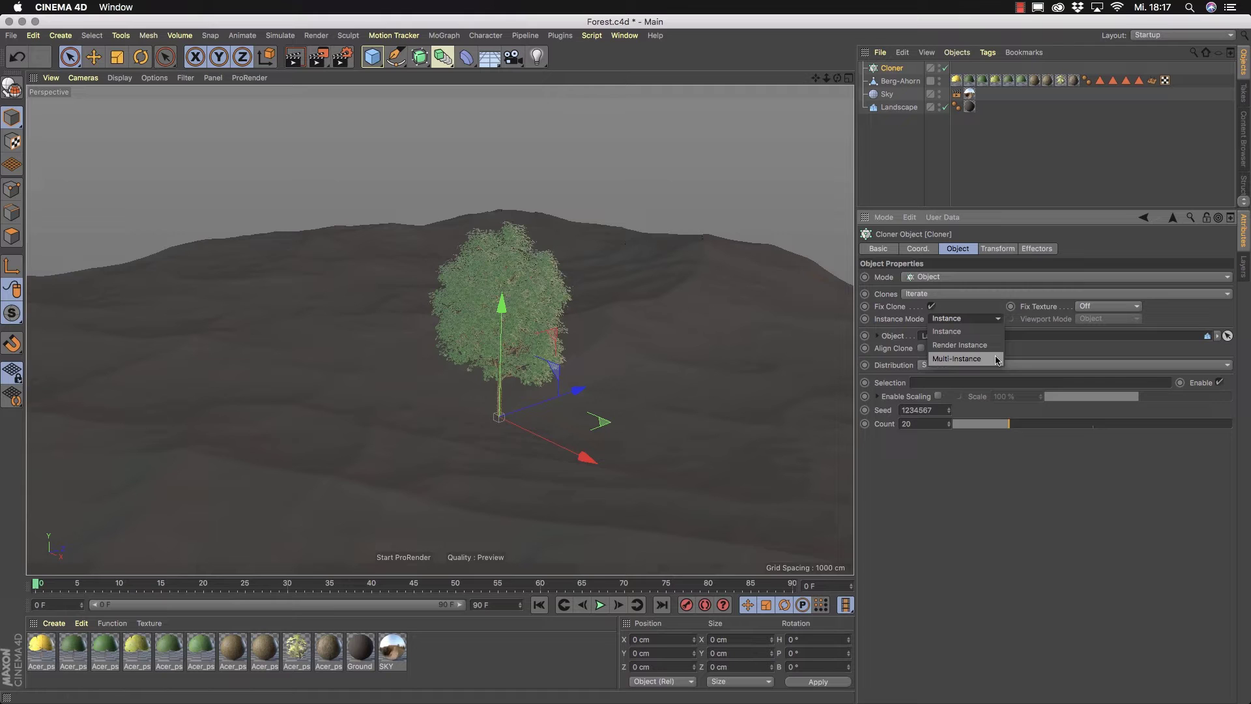
{"action": "left_click", "coordinate": [945, 332]}
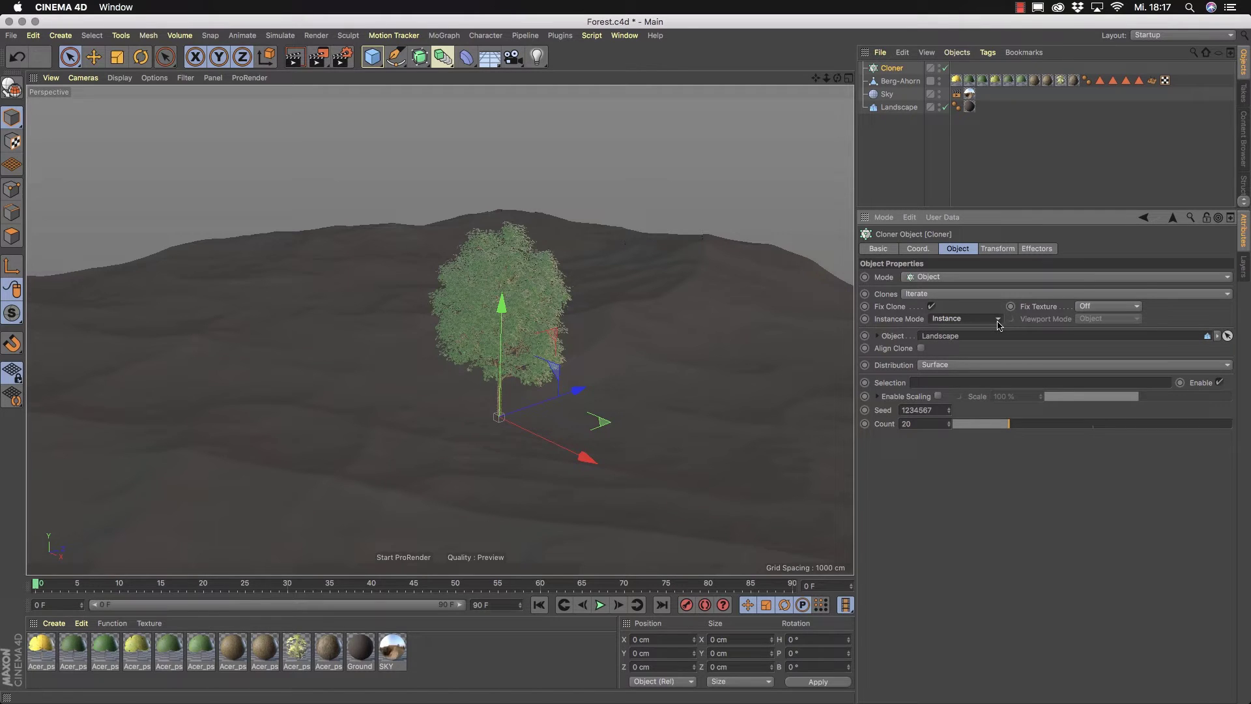
{"action": "left_click_drag", "start_coordinate": [900, 81], "coordinate": [888, 69]}
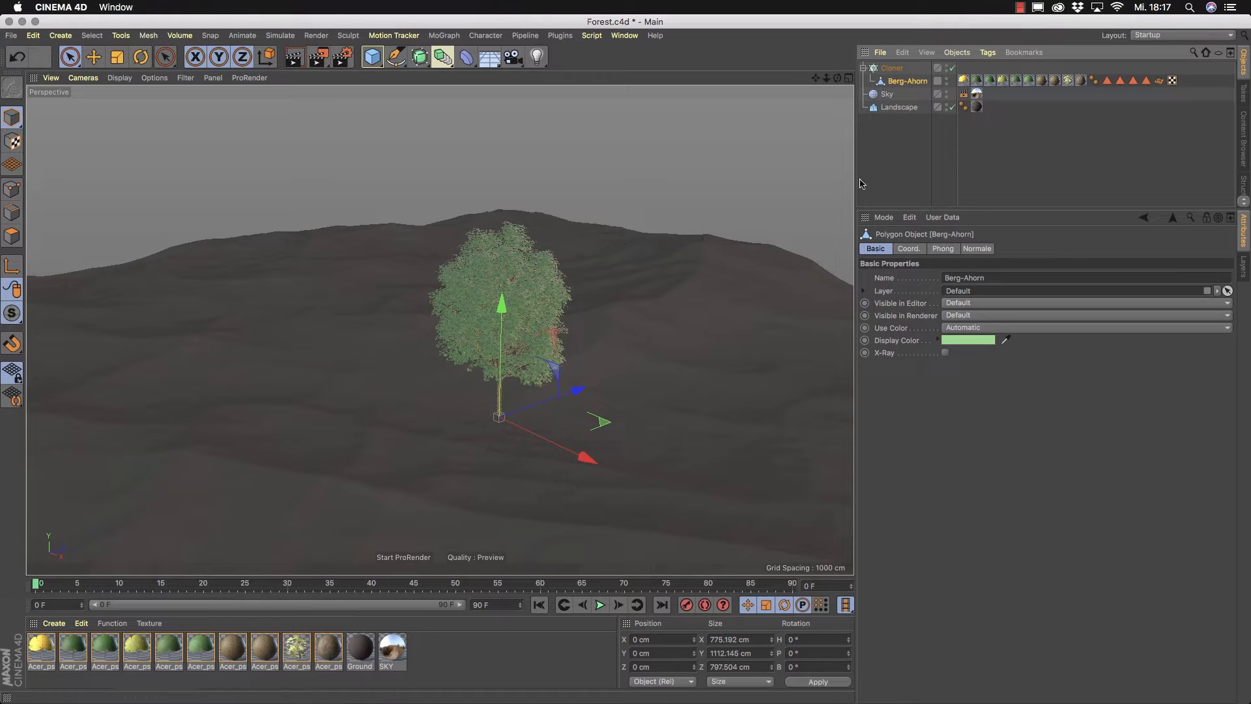
Select the Cloner and dismiss the ProRender graphics-card memory error twice.
{"action": "left_click", "coordinate": [887, 68]}
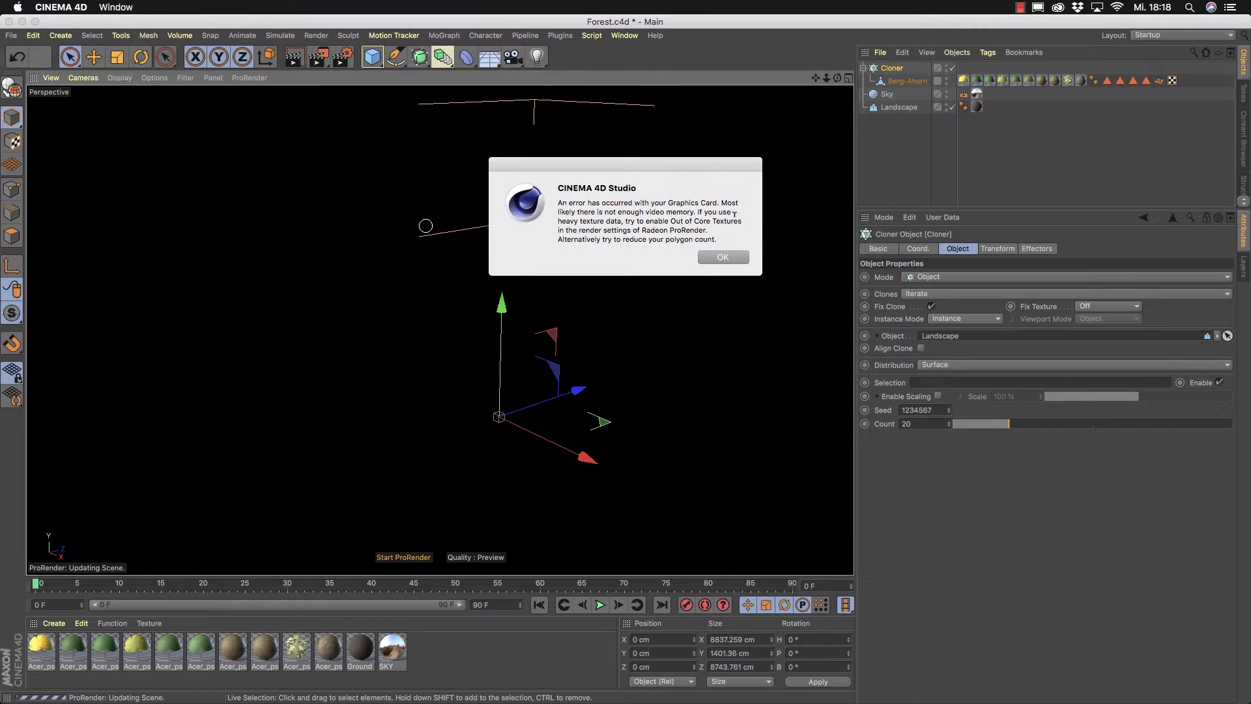
{"action": "left_click", "coordinate": [737, 262]}
{"action": "left_click", "coordinate": [737, 262]}
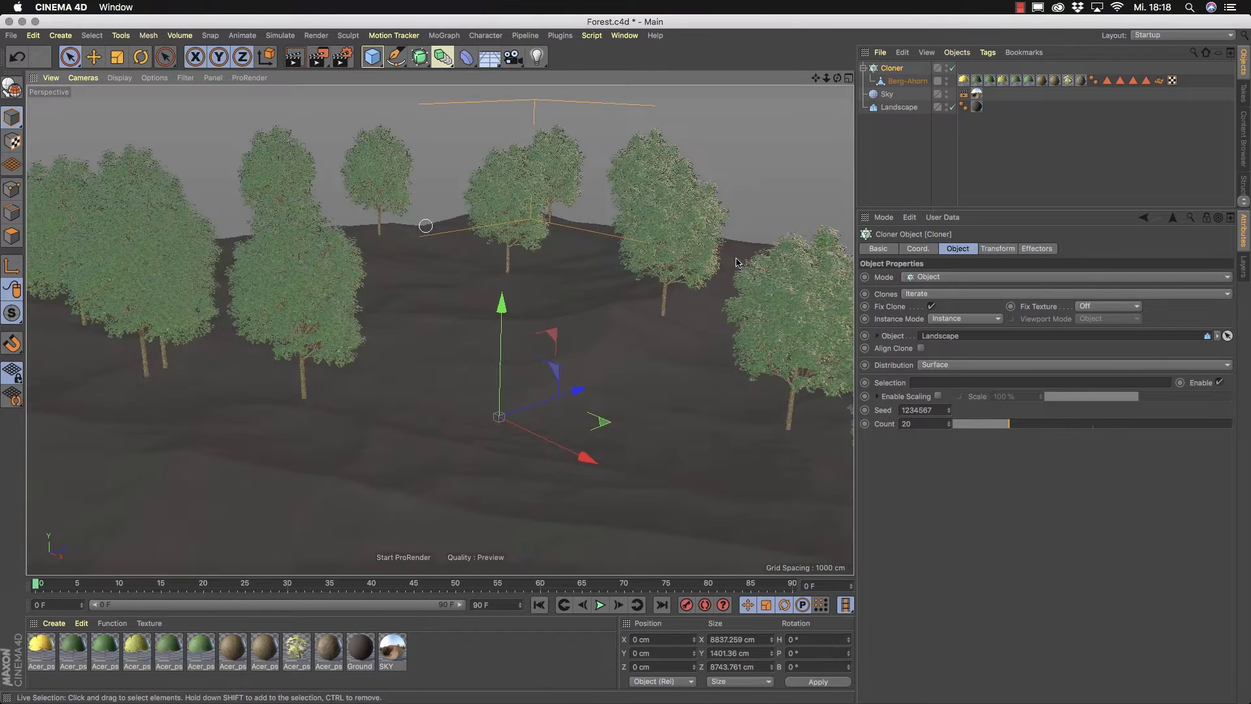
Set the Cloner's Instance Mode to Render Instance.
{"action": "left_click", "coordinate": [876, 72]}
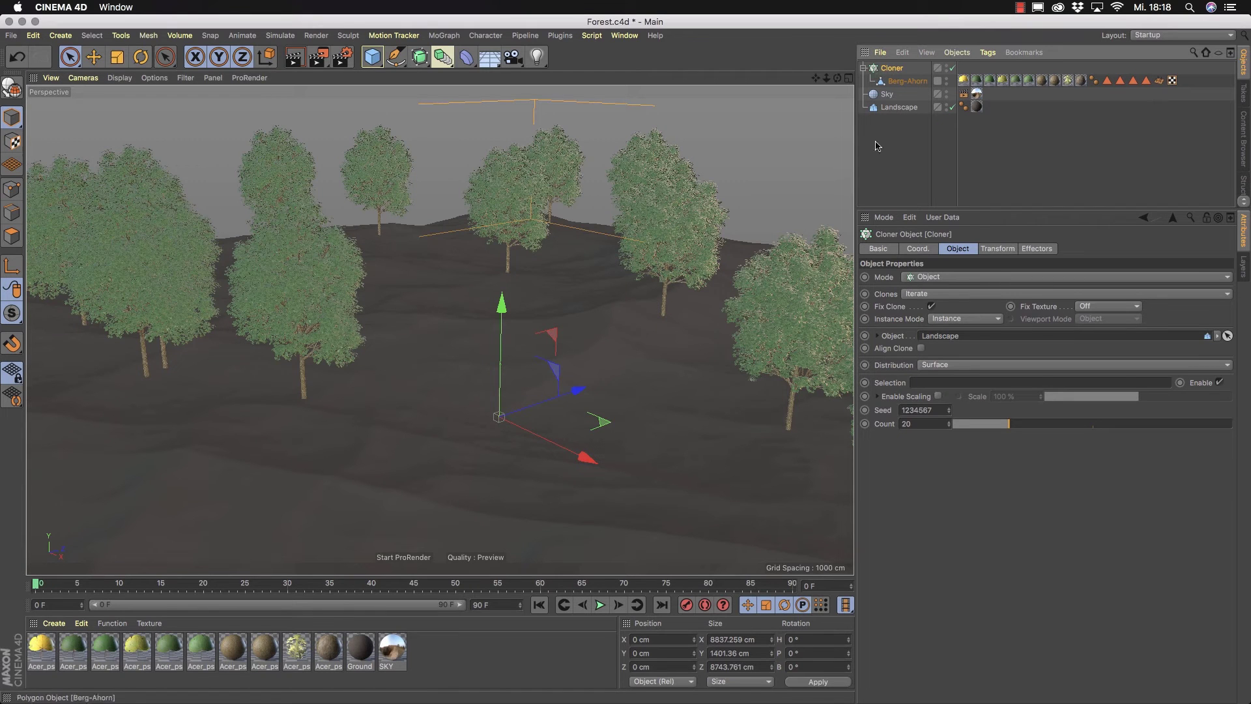
{"action": "left_click", "coordinate": [992, 319]}
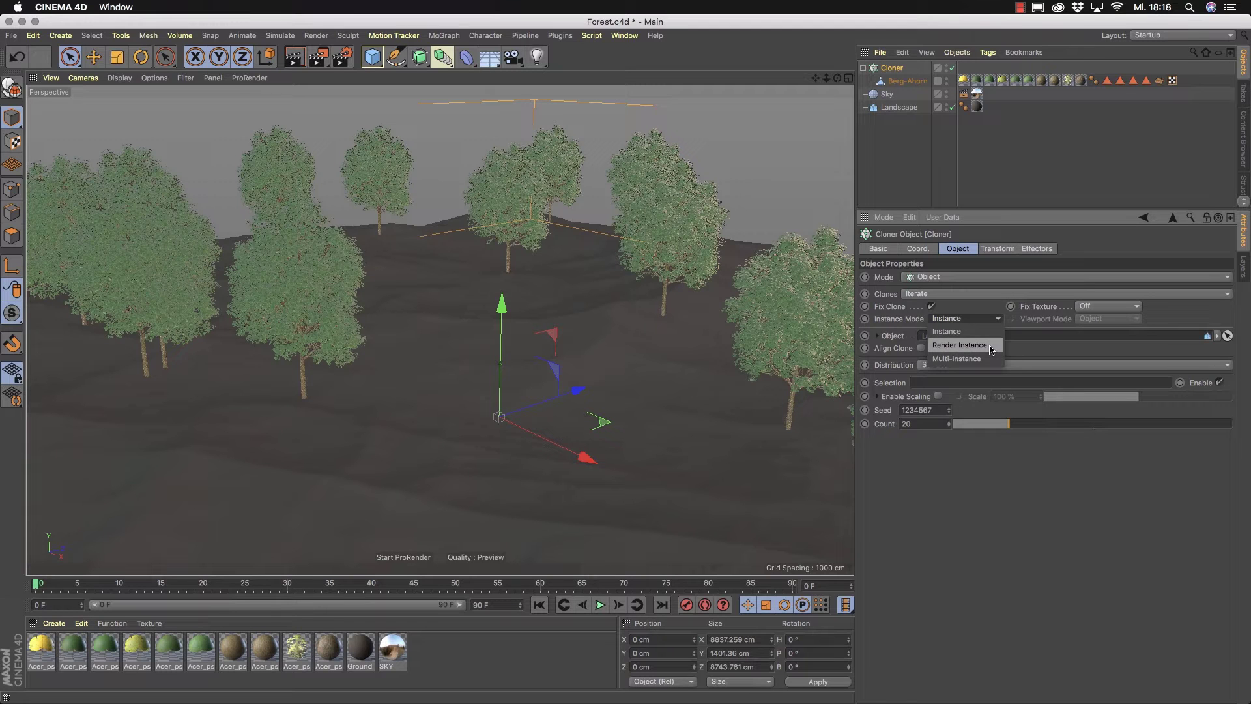
{"action": "left_click", "coordinate": [991, 350]}
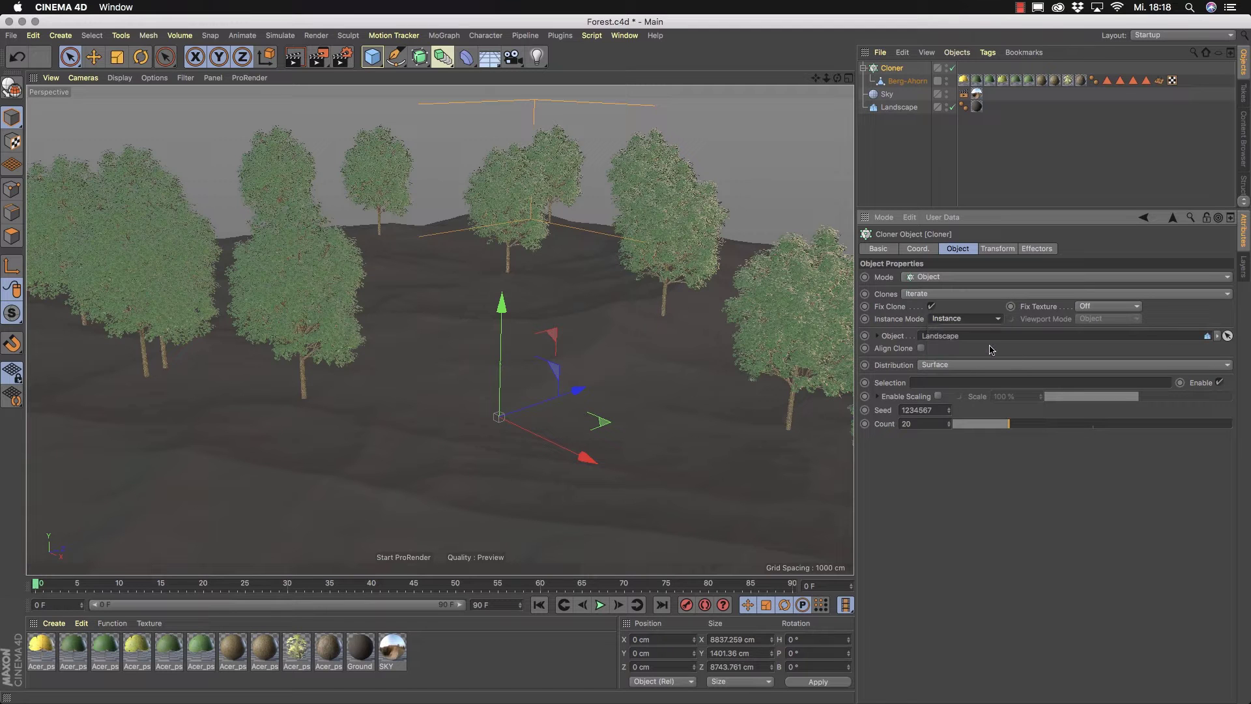
Run a ProRender preview of the forest, retrying after the error, orbit, then stop it.
{"action": "left_click", "coordinate": [402, 559]}
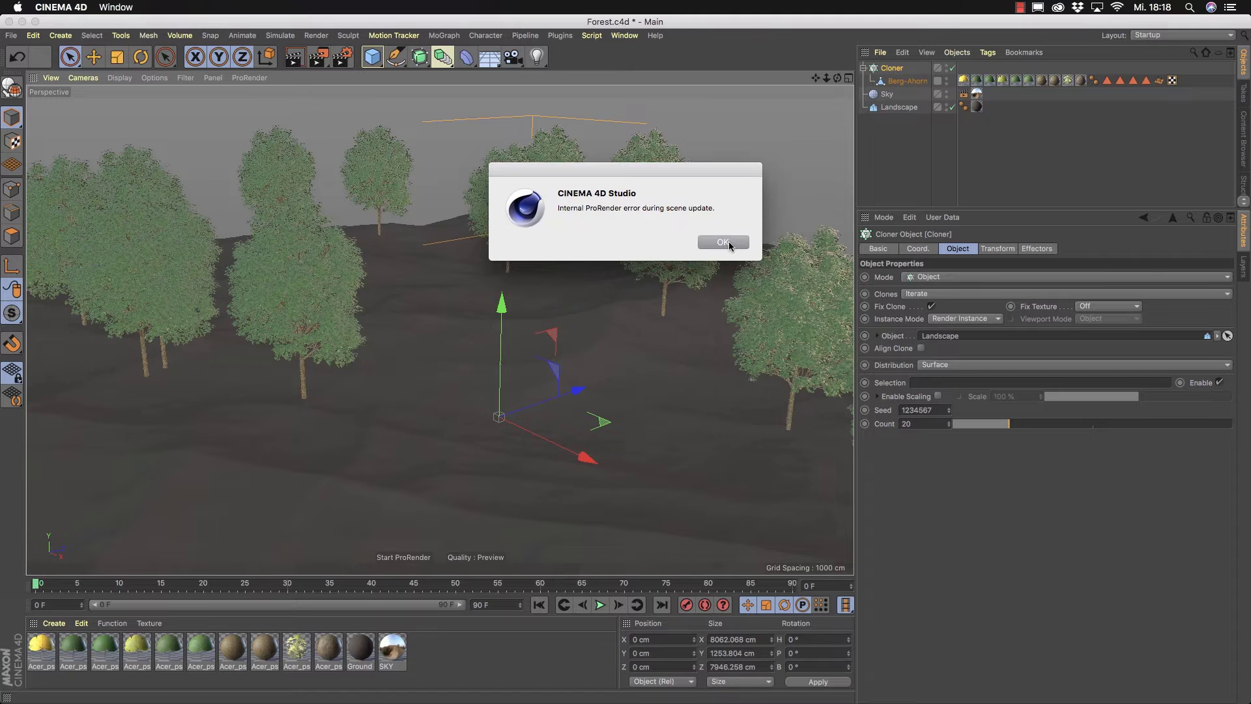
{"action": "left_click", "coordinate": [725, 242]}
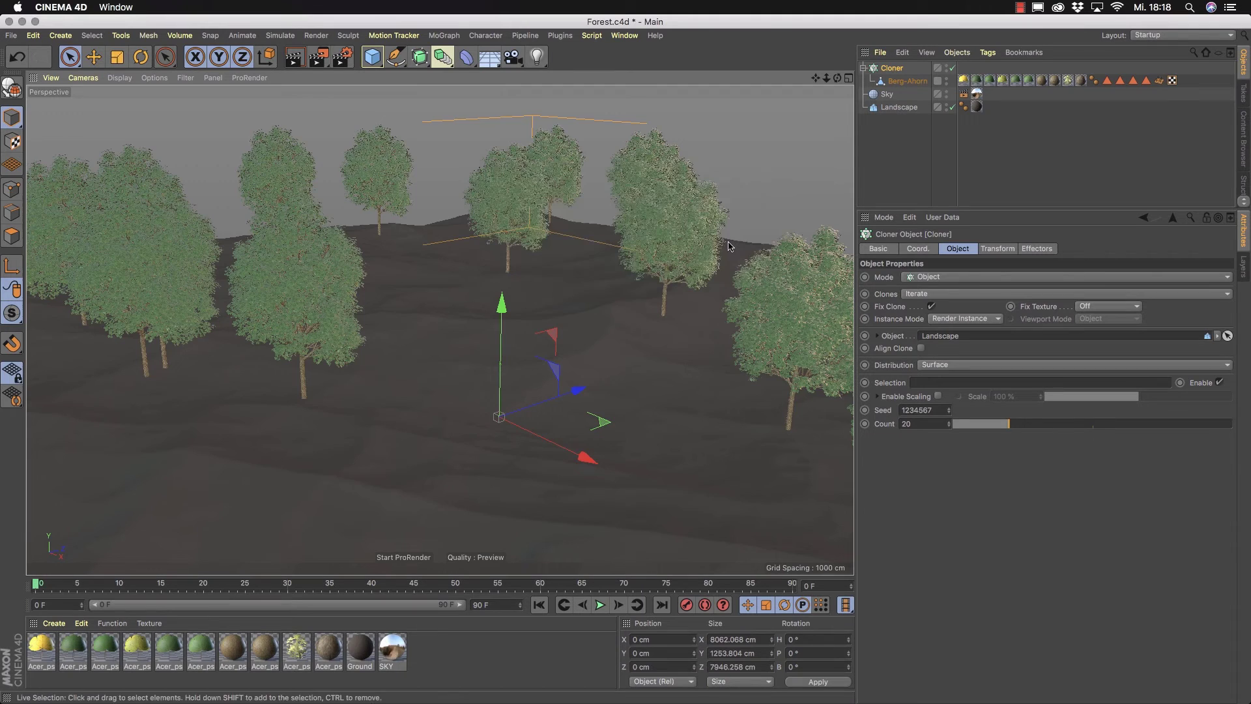
{"action": "left_click", "coordinate": [402, 559]}
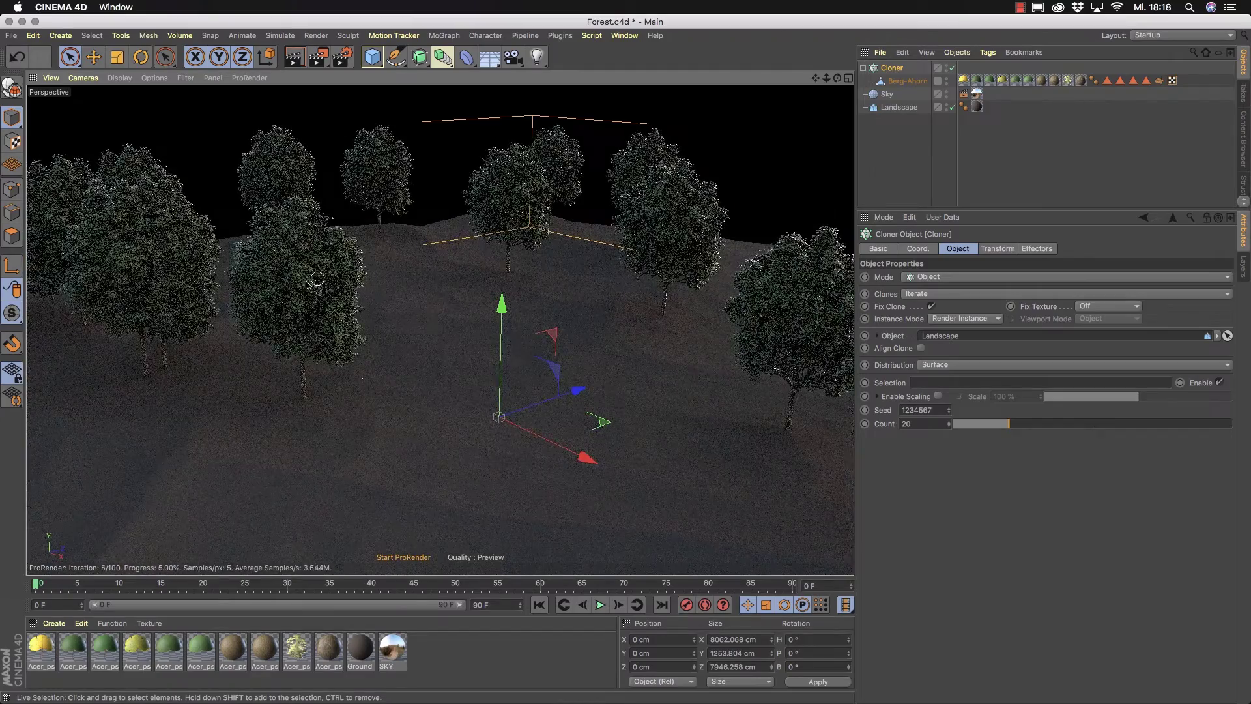
{"action": "left_click_drag", "start_coordinate": [306, 284], "coordinate": [471, 323], "text": "alt"}
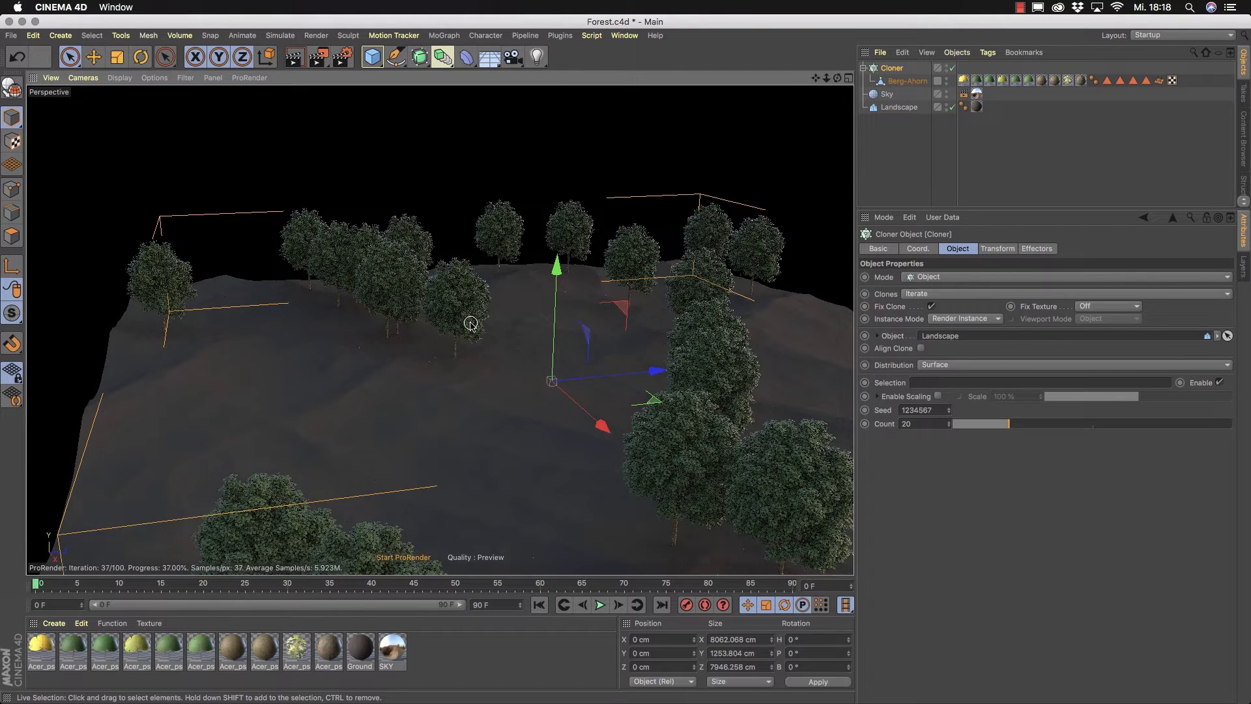
{"action": "left_click", "coordinate": [404, 558]}
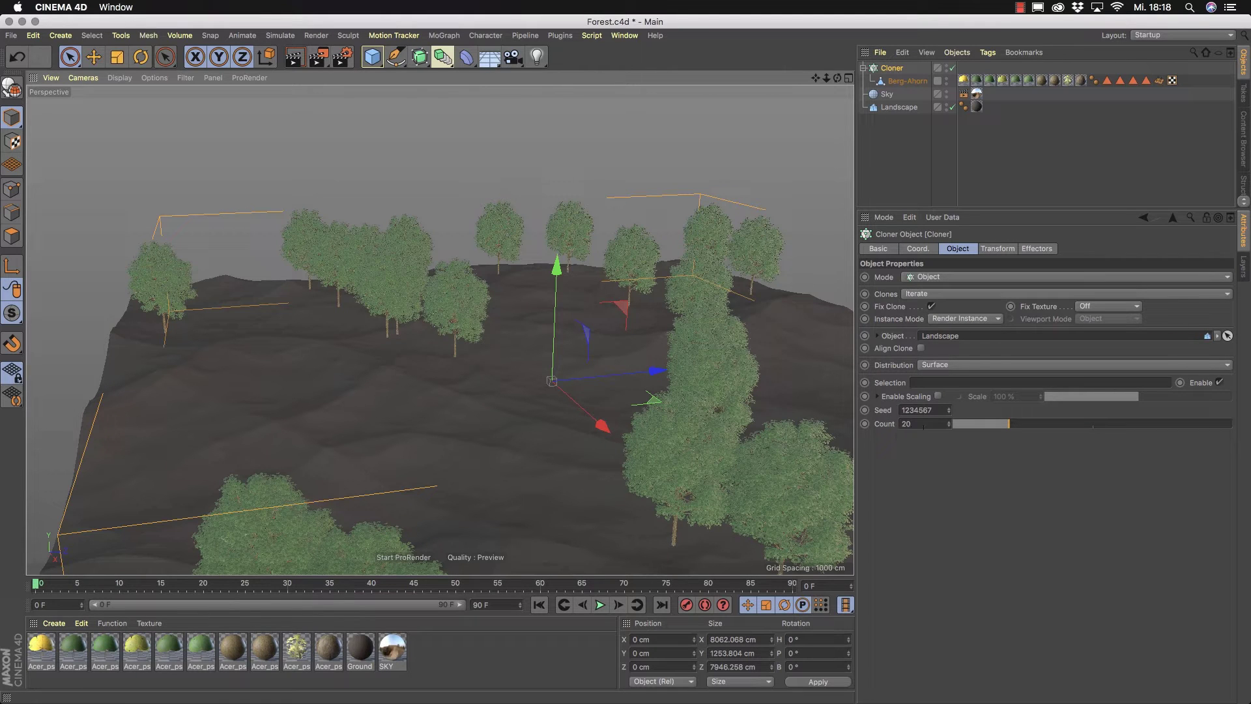
Raise the Cloner count to 150, then to 500 clones, orbiting to compare.
{"action": "double_click", "coordinate": [918, 424]}
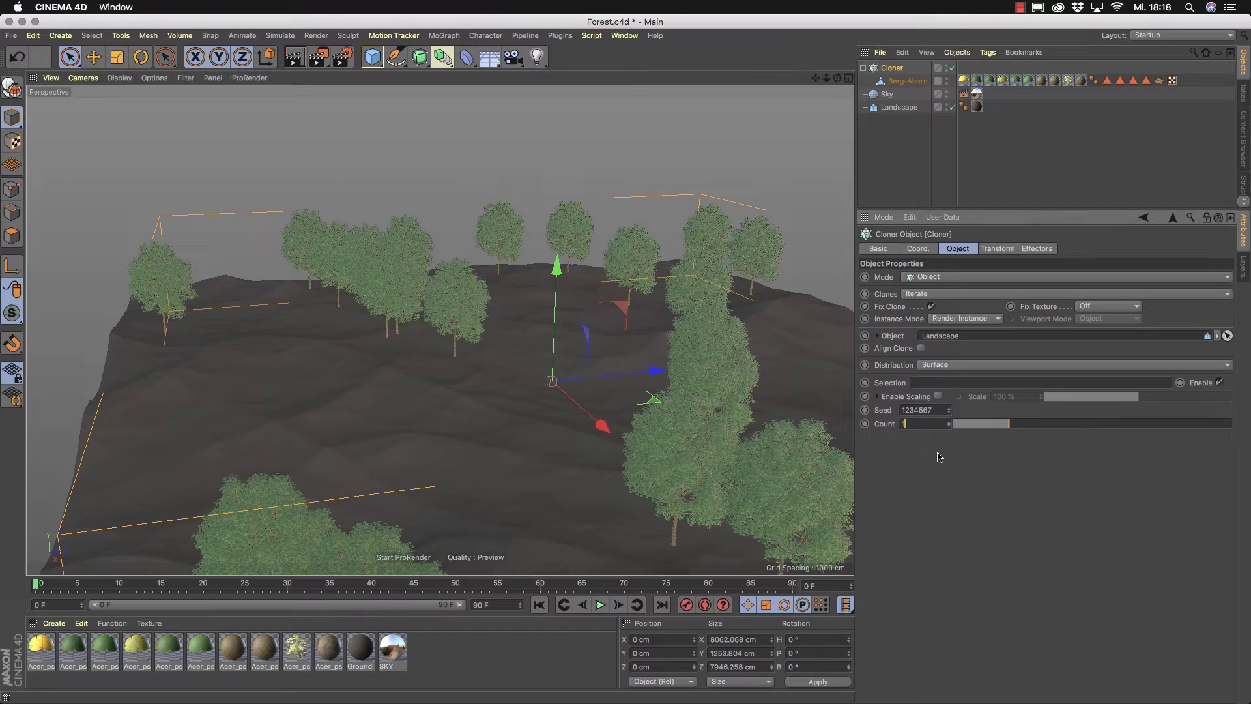
{"action": "key", "text": "Return"}
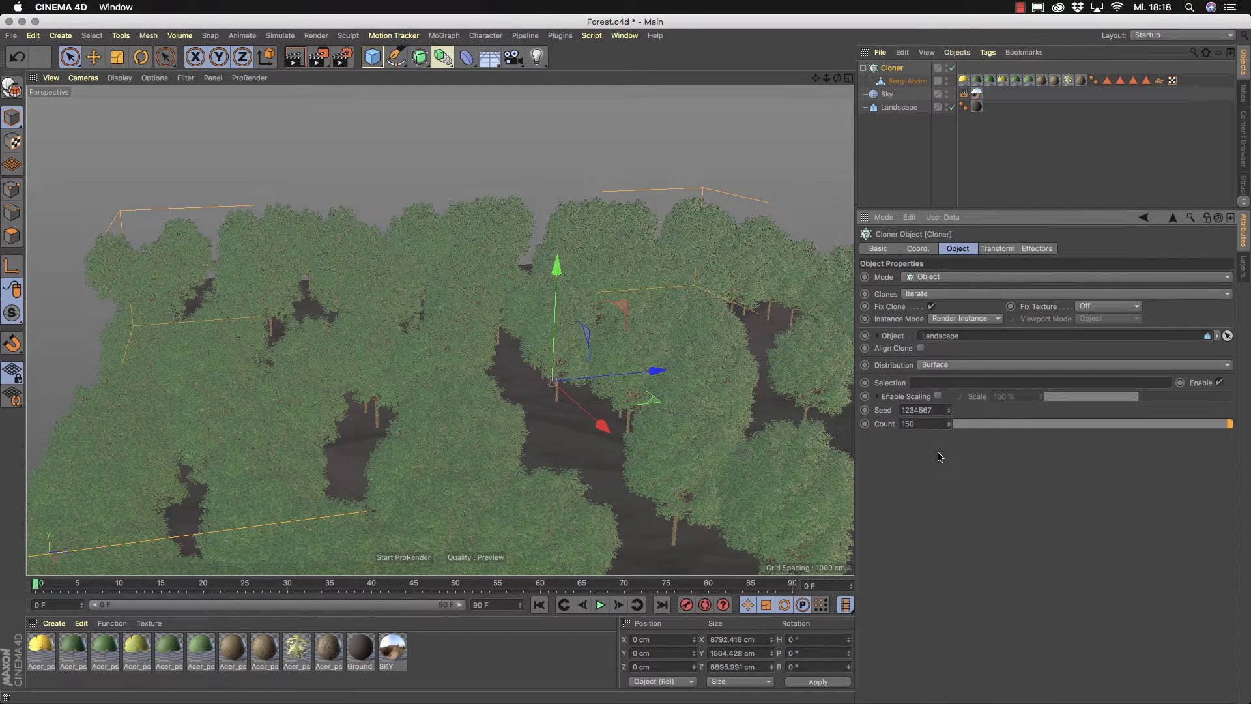
{"action": "mouse_move", "coordinate": [478, 319]}
{"action": "left_mouse_down", "text": "alt"}
{"action": "mouse_move", "coordinate": [497, 289]}
{"action": "mouse_move", "coordinate": [463, 282]}
{"action": "mouse_move", "coordinate": [596, 286]}
{"action": "mouse_move", "coordinate": [497, 287]}
{"action": "mouse_move", "coordinate": [488, 300]}
{"action": "mouse_move", "coordinate": [480, 284]}
{"action": "mouse_move", "coordinate": [484, 306]}
{"action": "left_mouse_up", "text": "alt"}
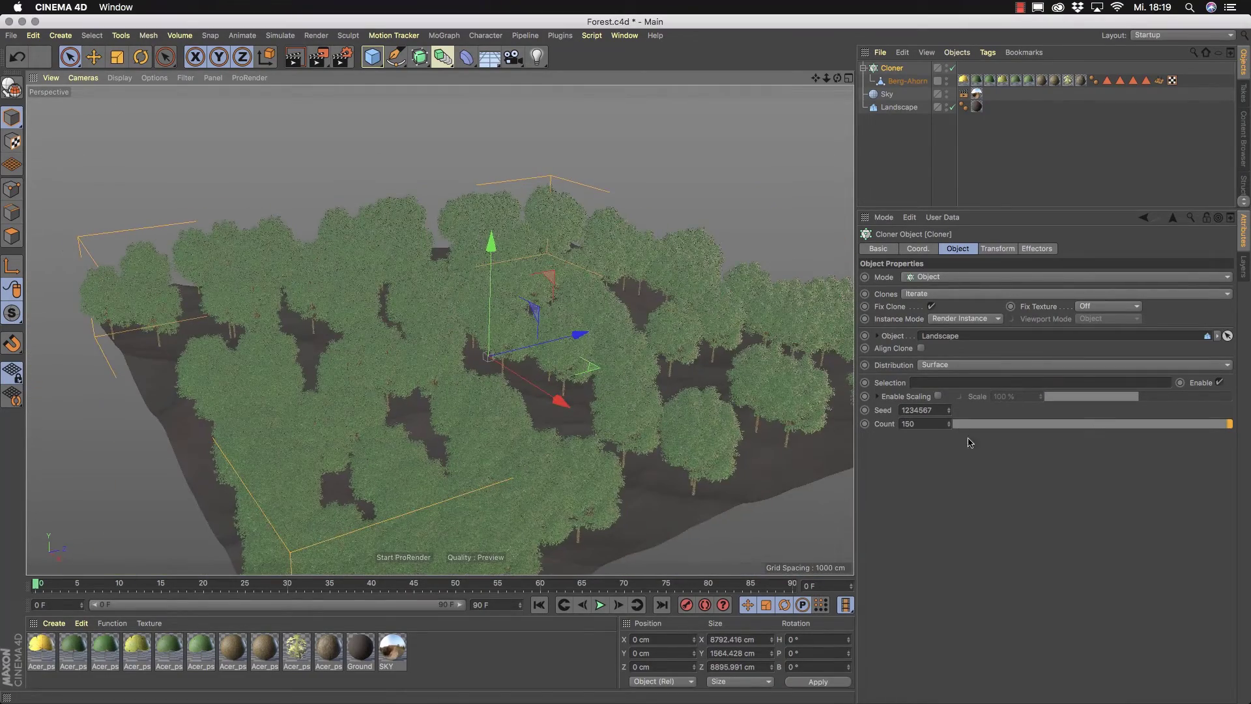
{"action": "left_click", "coordinate": [913, 423]}
{"action": "type", "text": "500"}
{"action": "key", "text": "Return"}
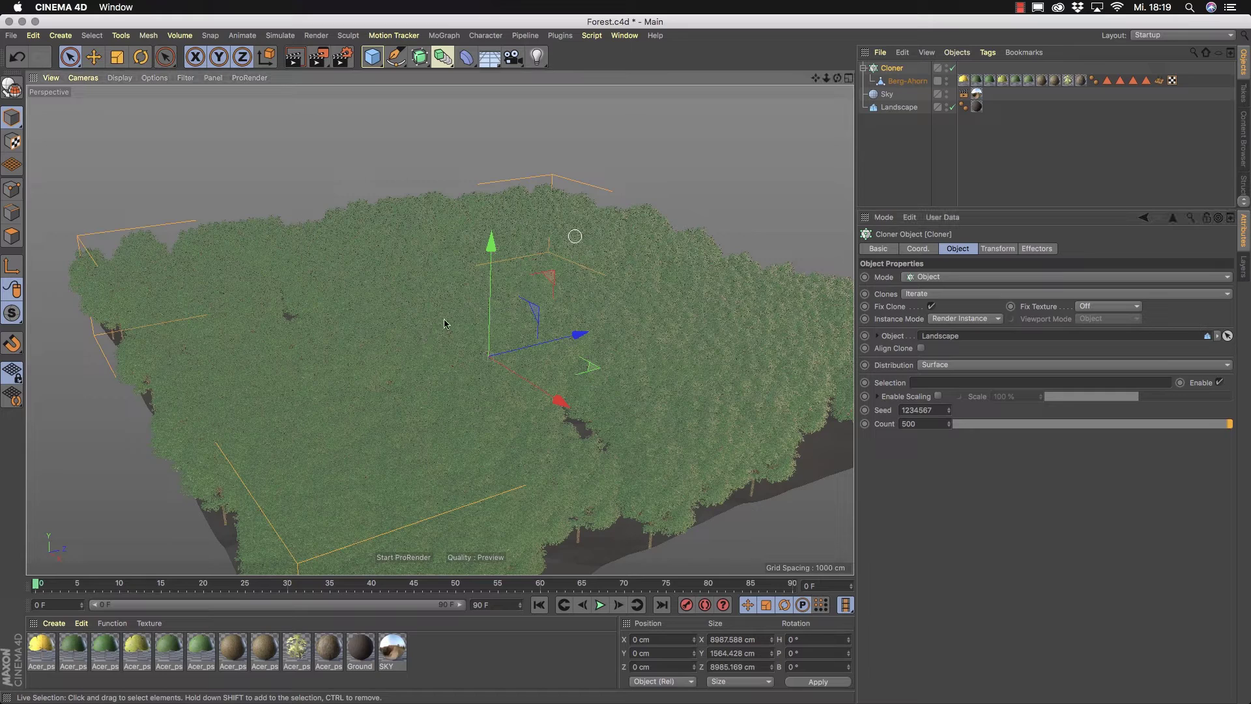
{"action": "left_click_drag", "start_coordinate": [464, 323], "coordinate": [424, 329], "text": "alt"}
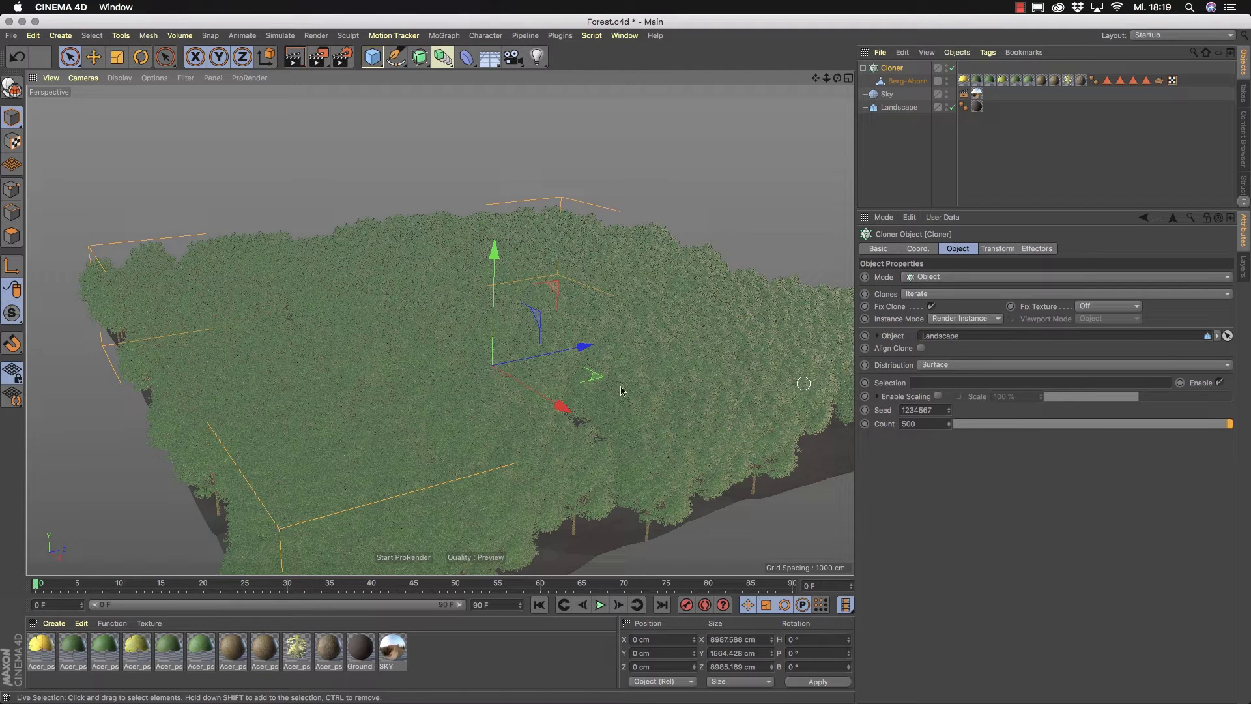
Check the 500-tree forest in a ProRender preview, then stop it.
{"action": "left_click", "coordinate": [407, 558]}
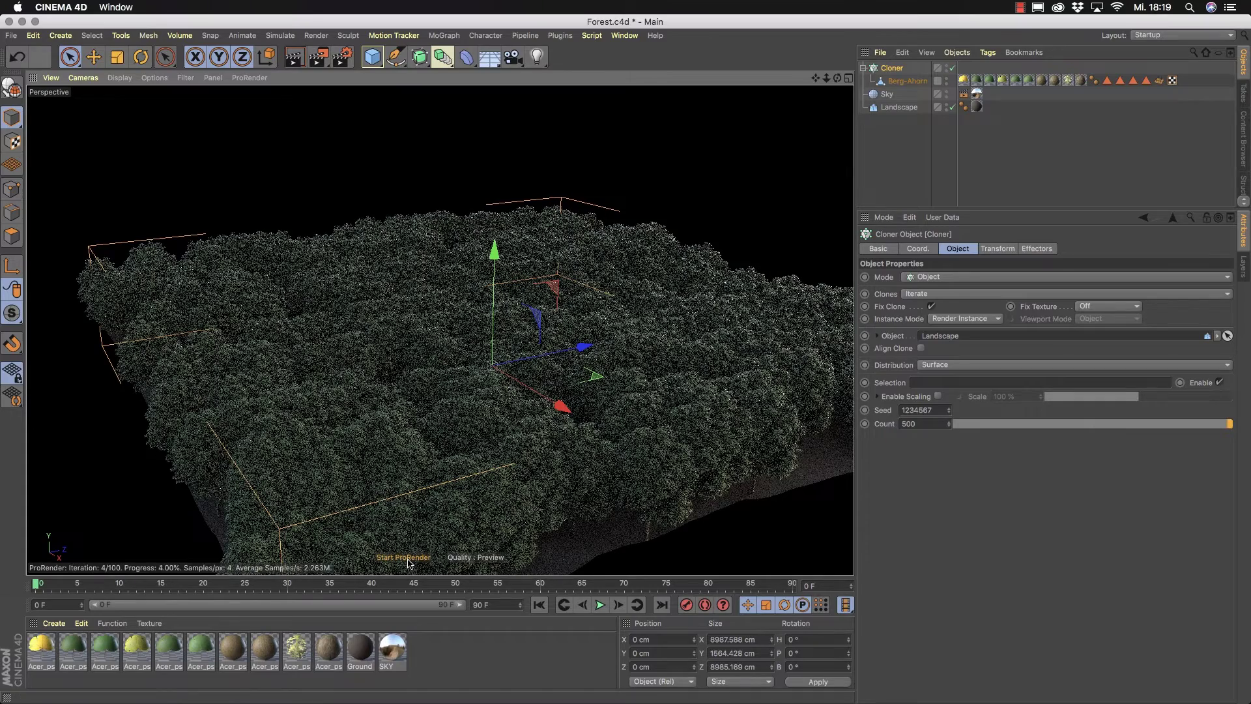
{"action": "mouse_move", "coordinate": [423, 329]}
{"action": "left_mouse_down", "text": "alt"}
{"action": "mouse_move", "coordinate": [445, 332]}
{"action": "mouse_move", "coordinate": [456, 306]}
{"action": "mouse_move", "coordinate": [443, 336]}
{"action": "mouse_move", "coordinate": [545, 361]}
{"action": "left_mouse_up", "text": "alt"}
{"action": "left_click", "coordinate": [409, 559]}
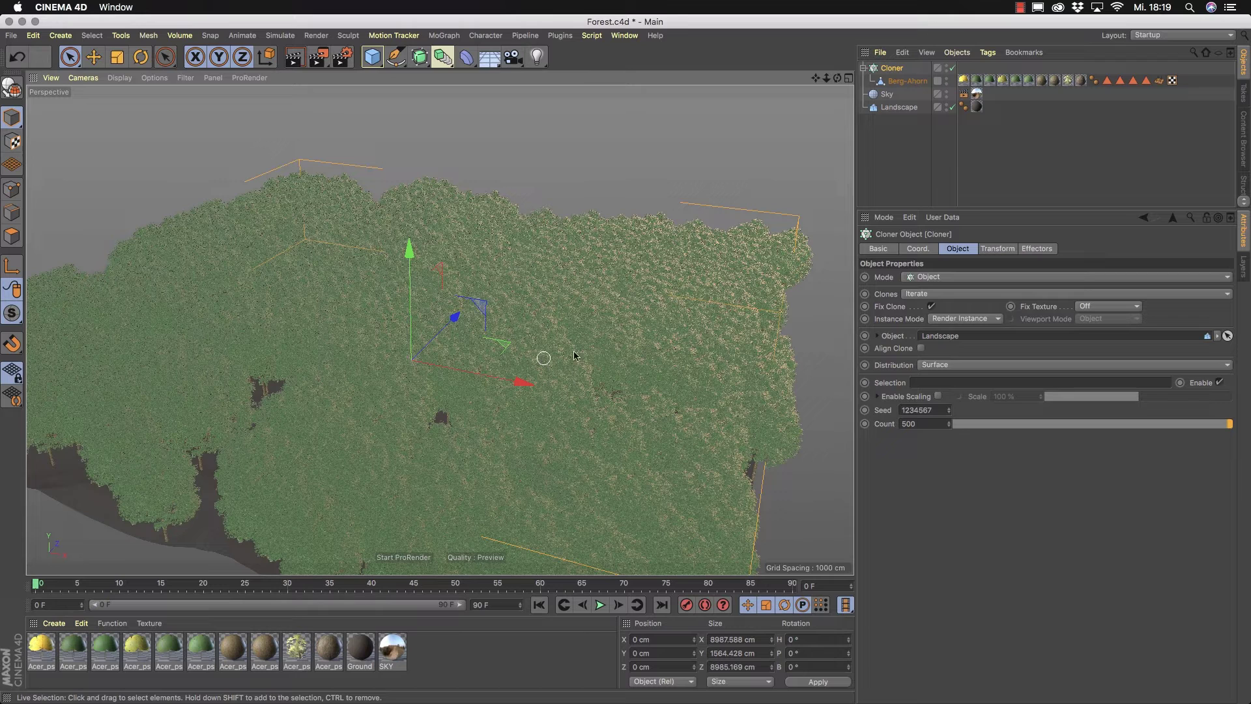
Set the Cloner's Instance Mode to Multi-Instance and orbit to inspect the 500-tree forest.
{"action": "left_click", "coordinate": [965, 319]}
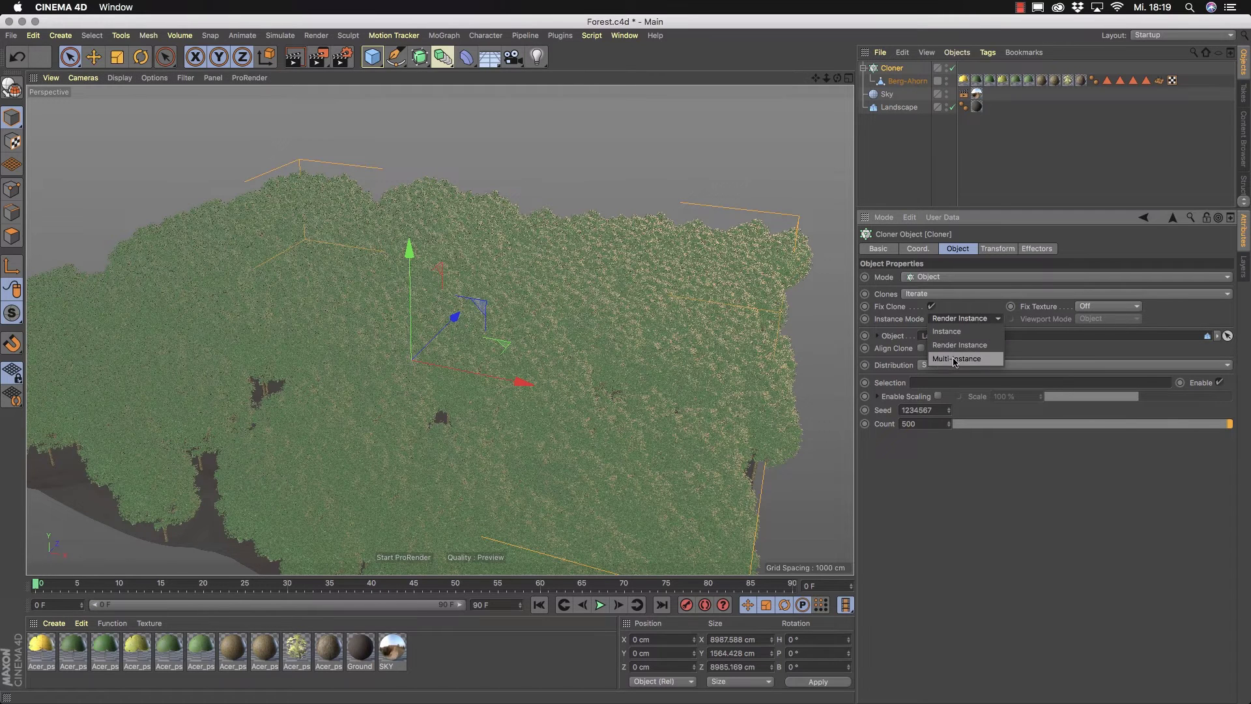
{"action": "left_click", "coordinate": [955, 359]}
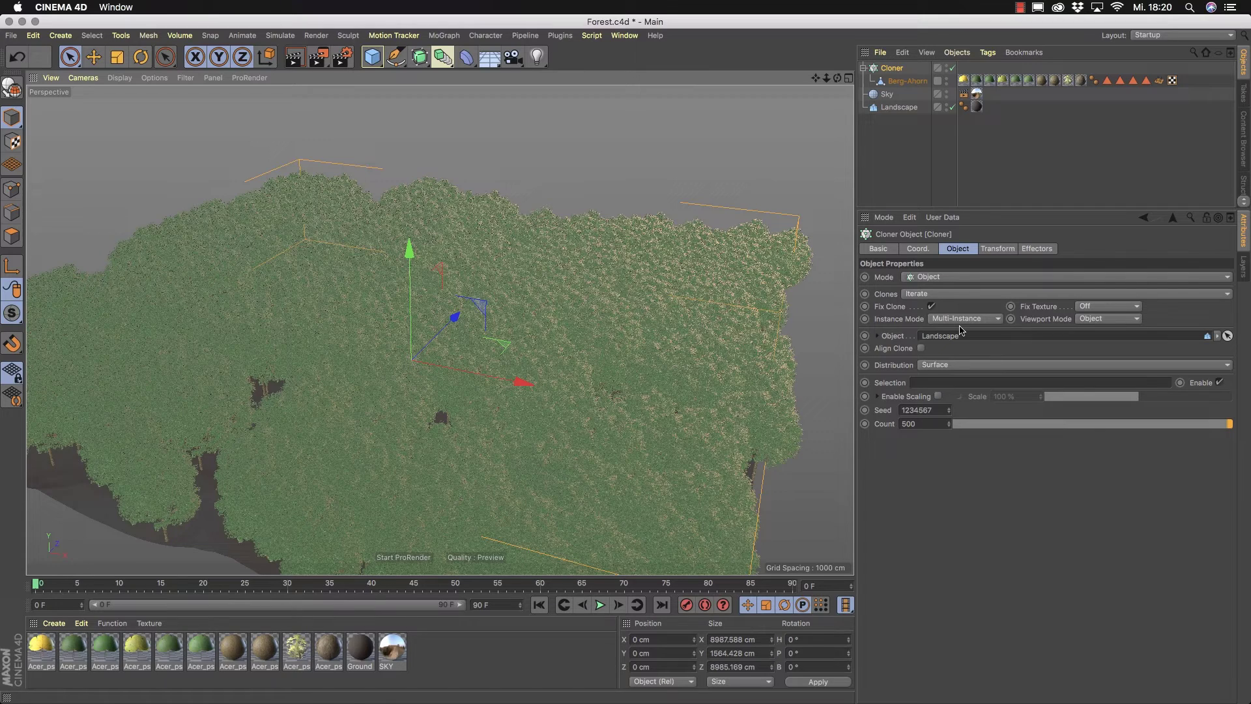
{"action": "left_click_drag", "start_coordinate": [541, 295], "coordinate": [497, 296], "text": "alt"}
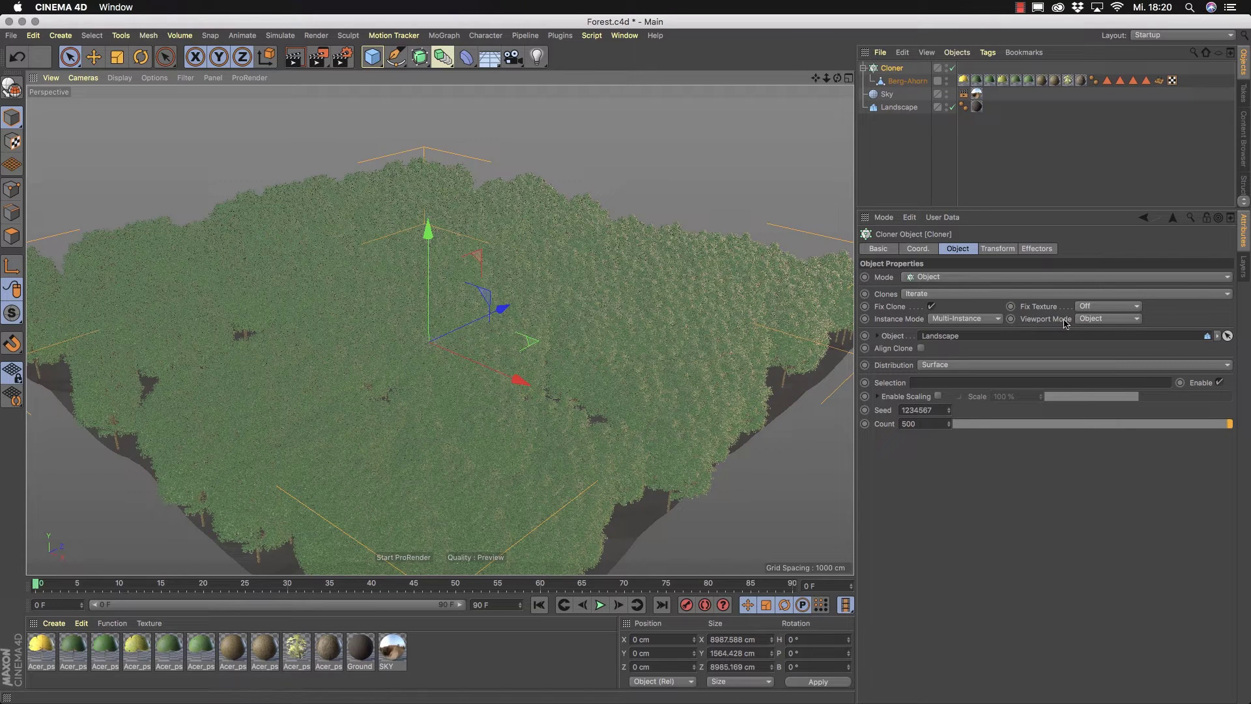
Set the Cloner's Viewport Mode to Bounding Box and orbit around the boxed clones.
{"action": "left_click", "coordinate": [1131, 319]}
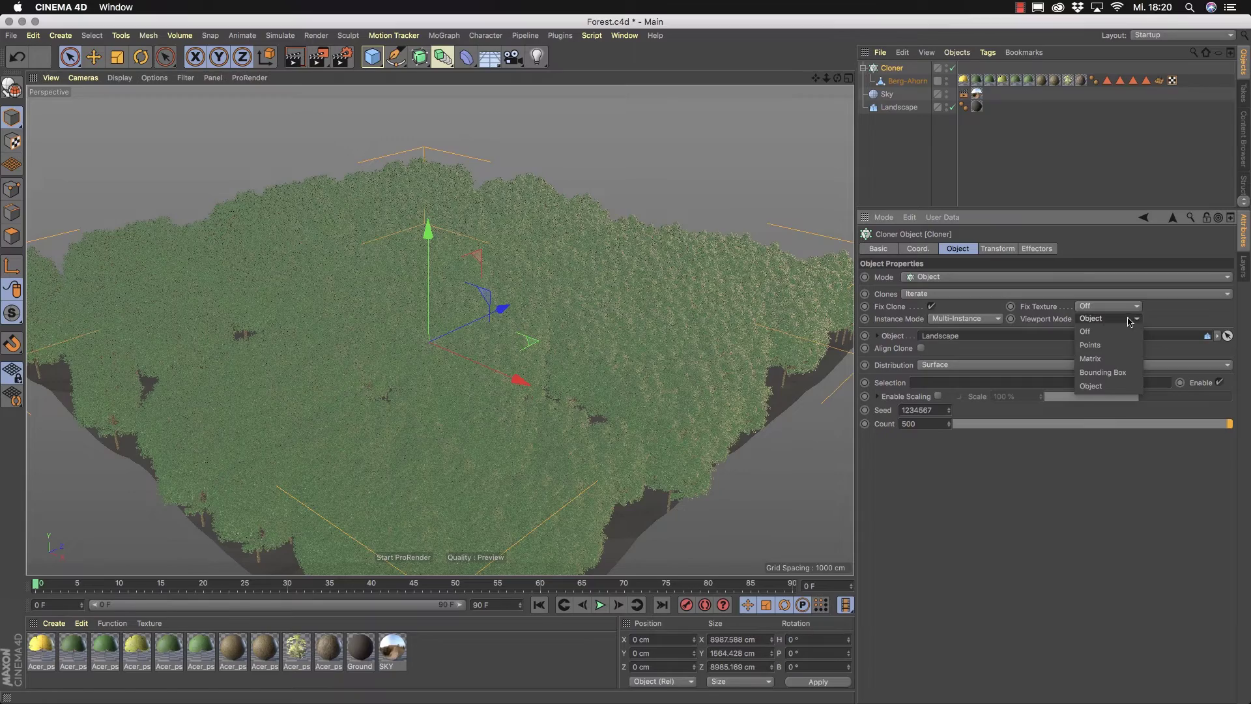
{"action": "left_click", "coordinate": [1103, 372]}
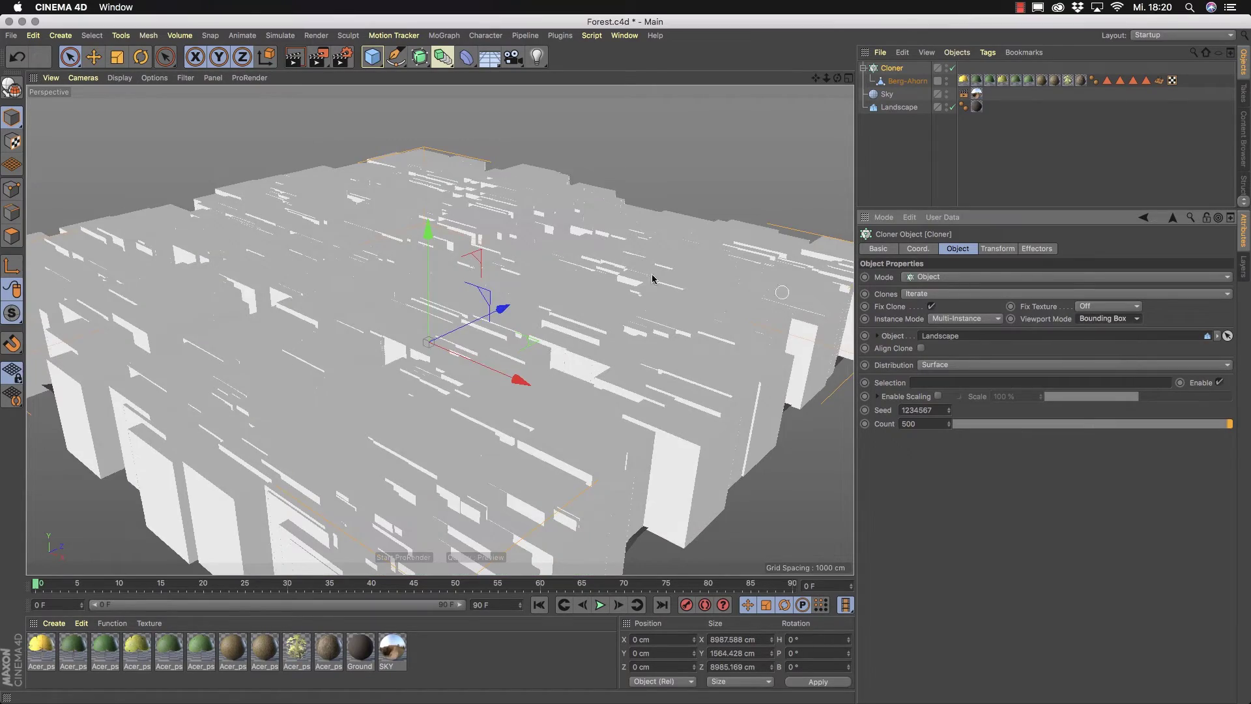
{"action": "mouse_move", "coordinate": [535, 274]}
{"action": "left_mouse_down", "text": "alt"}
{"action": "mouse_move", "coordinate": [541, 365]}
{"action": "mouse_move", "coordinate": [544, 246]}
{"action": "mouse_move", "coordinate": [522, 300]}
{"action": "mouse_move", "coordinate": [499, 293]}
{"action": "mouse_move", "coordinate": [471, 326]}
{"action": "left_mouse_up", "text": "alt"}
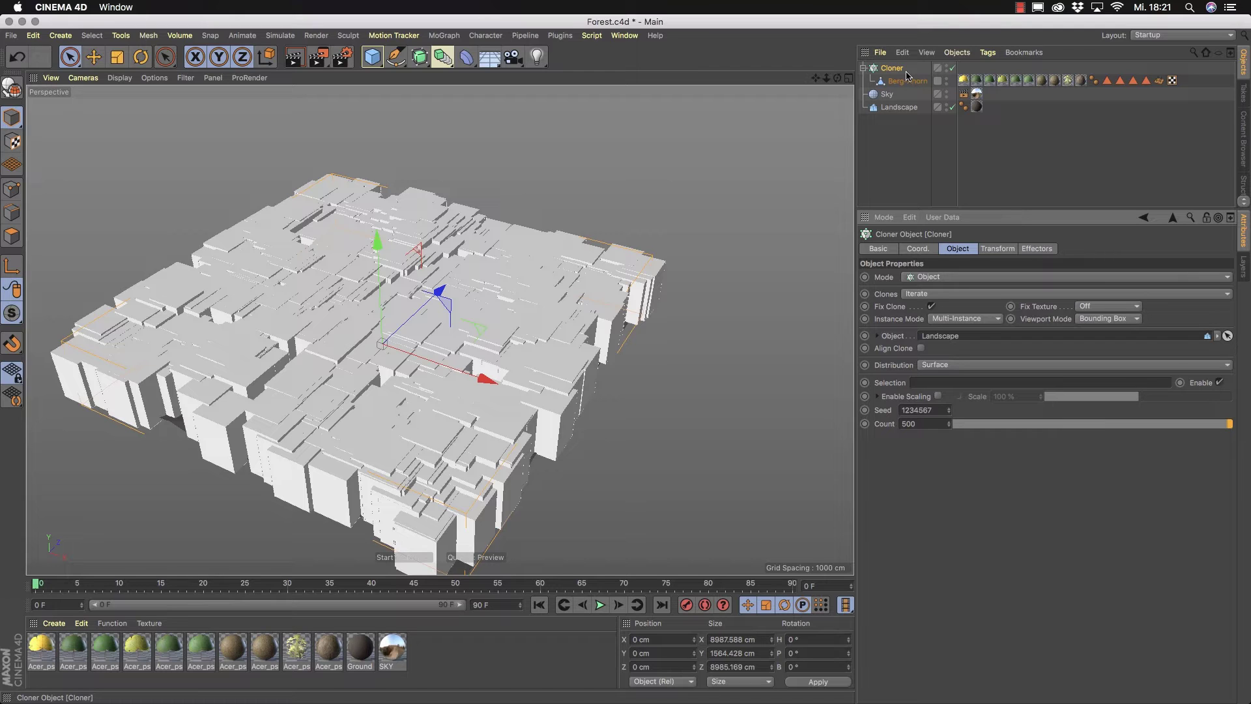
{"action": "left_click", "coordinate": [1136, 319]}
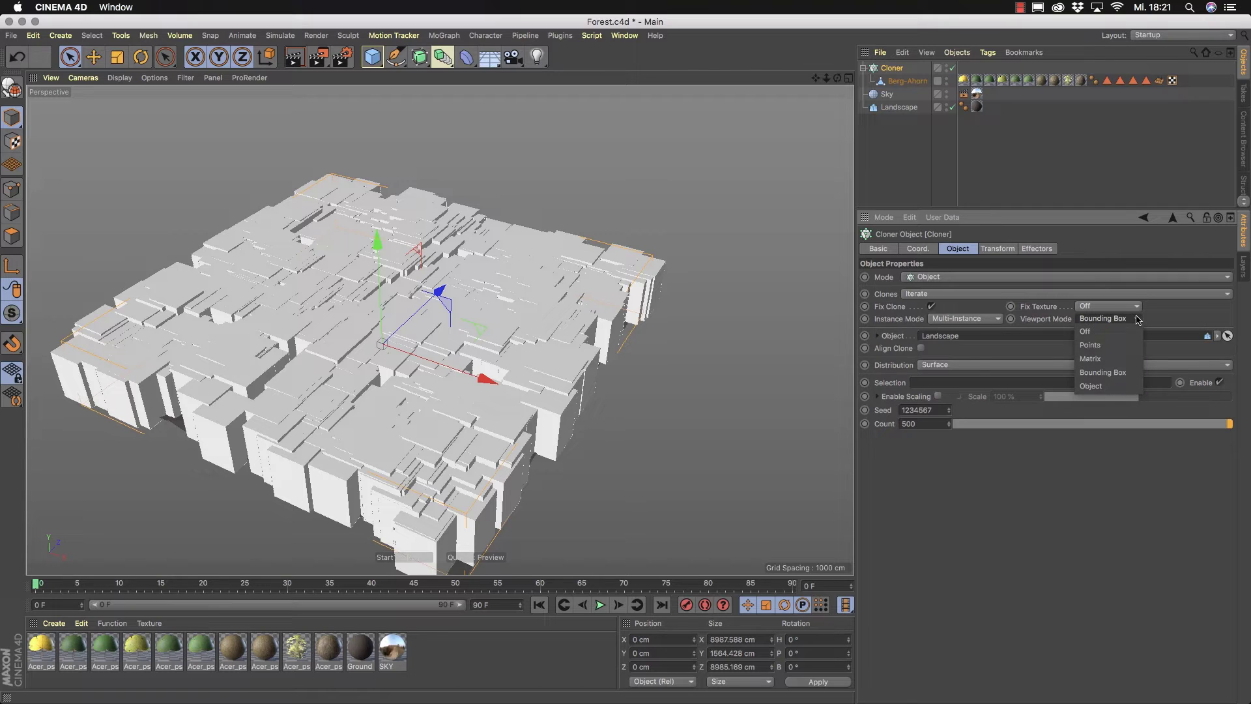
Display the clones as Matrix markers, then as Points, viewing the hills from wider angles.
{"action": "left_click", "coordinate": [1111, 361]}
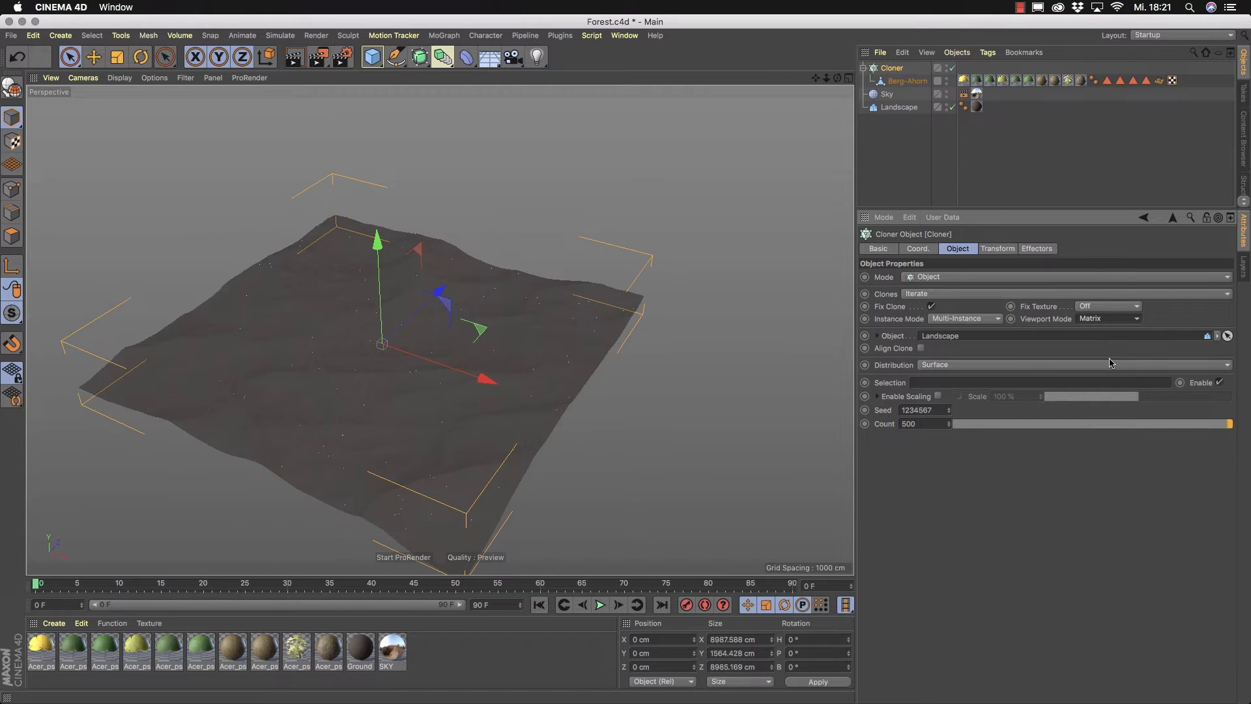
{"action": "scroll", "coordinate": [385, 371], "scroll_direction": "up", "scroll_amount": 10}
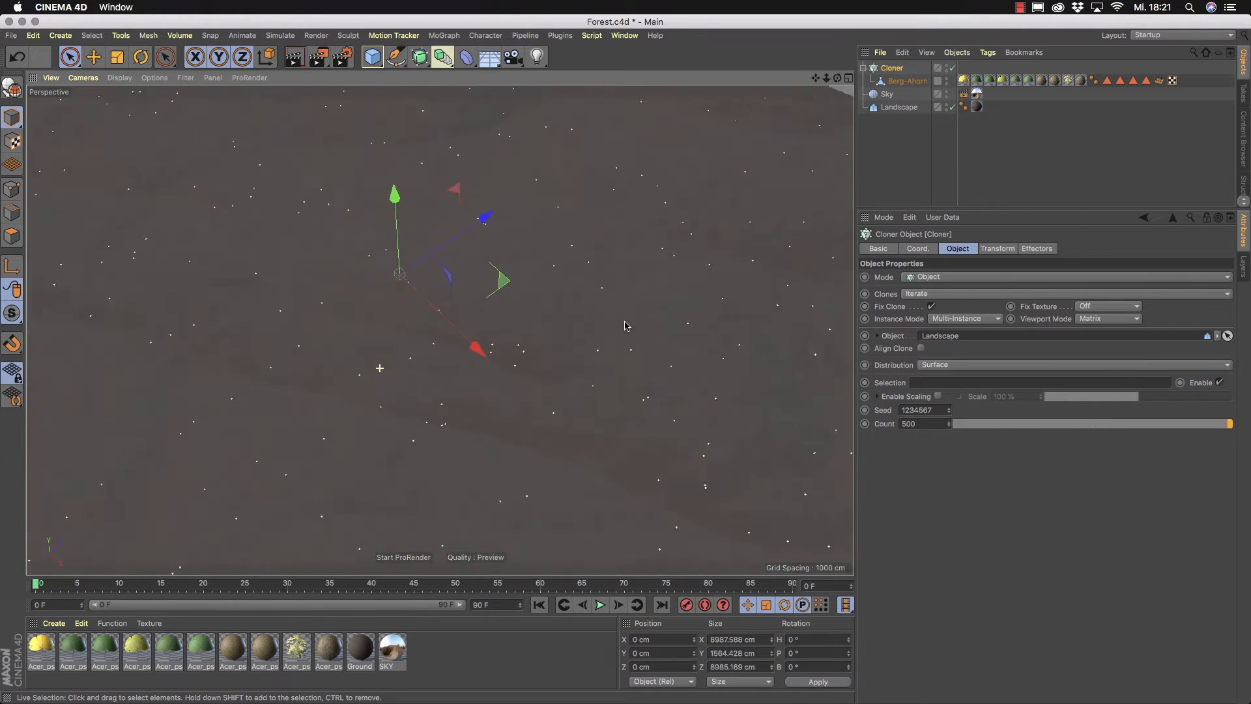
{"action": "left_click_drag", "start_coordinate": [689, 317], "coordinate": [495, 332], "text": "alt"}
{"action": "left_click", "coordinate": [1109, 319]}
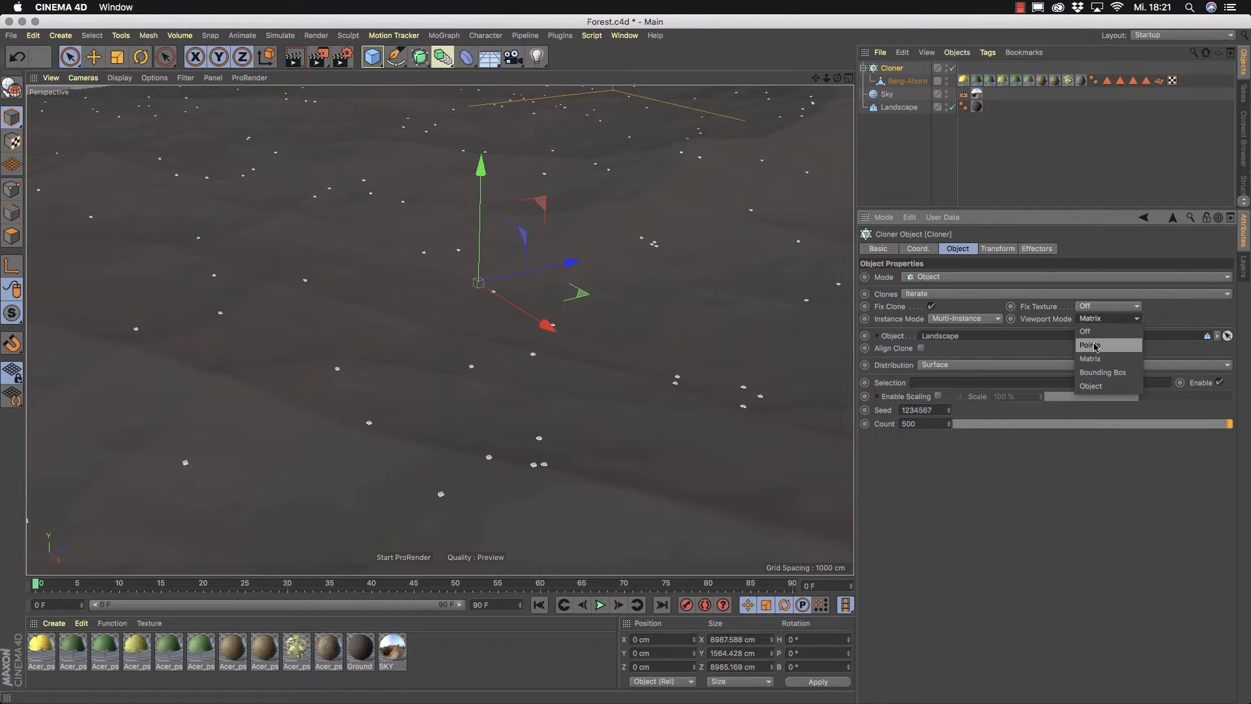
{"action": "left_click", "coordinate": [1104, 345]}
{"action": "left_click_drag", "start_coordinate": [685, 265], "coordinate": [389, 316], "text": "alt"}
{"action": "scroll", "coordinate": [389, 316], "scroll_direction": "down", "scroll_amount": 5}
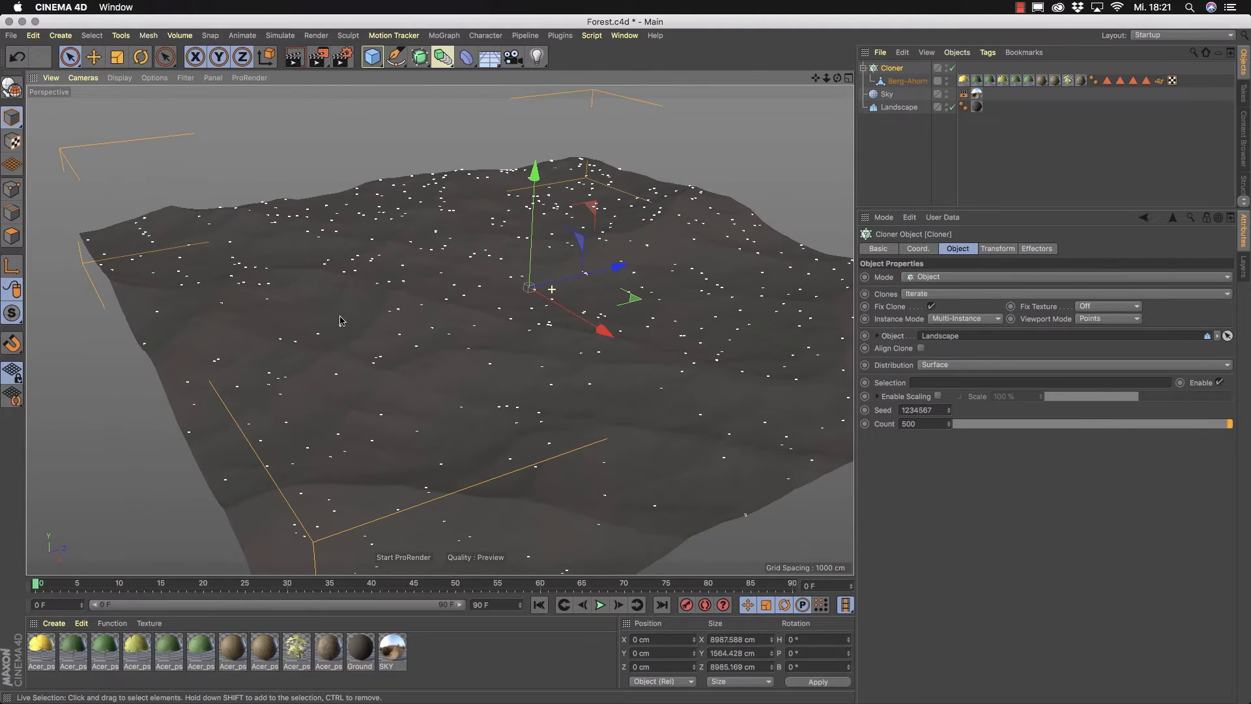
Set Viewport Mode to Off so the clones are hidden from the viewport.
{"action": "left_click", "coordinate": [1101, 318]}
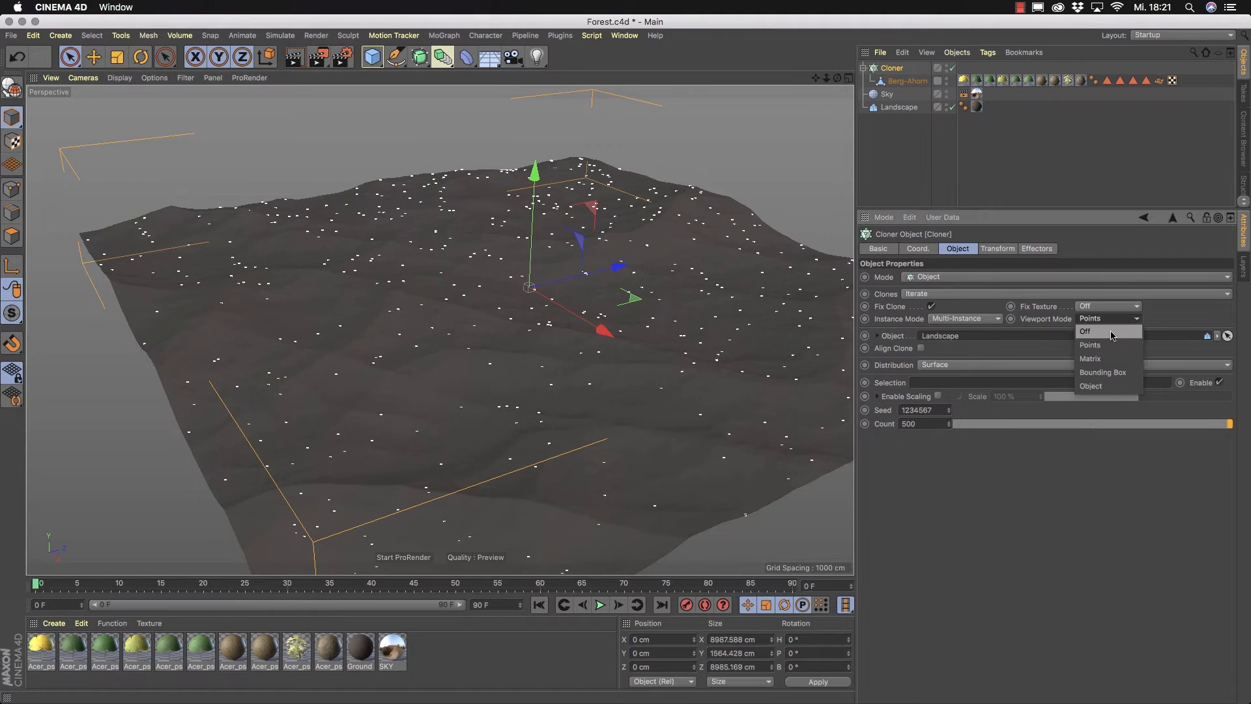
{"action": "left_click", "coordinate": [1103, 336]}
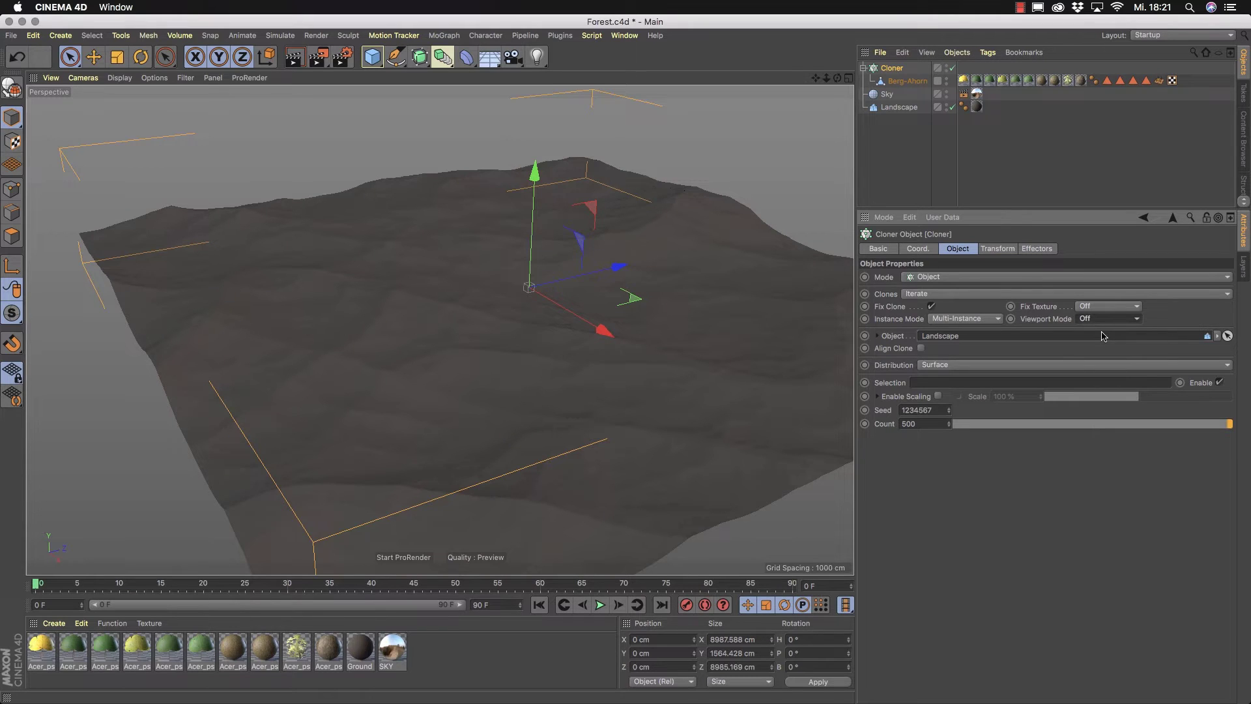
{"action": "left_click", "coordinate": [1118, 319]}
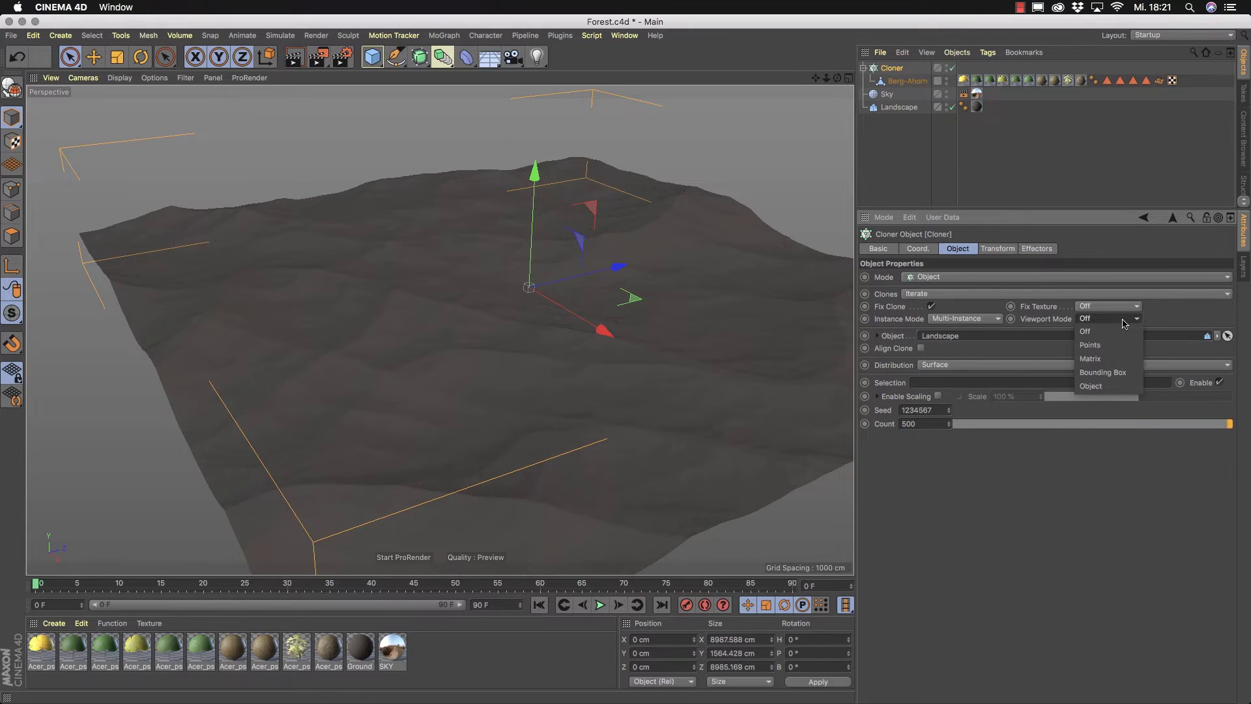
Show the clones as Points again and raise the Cloner count to 1000.
{"action": "left_click", "coordinate": [1095, 349]}
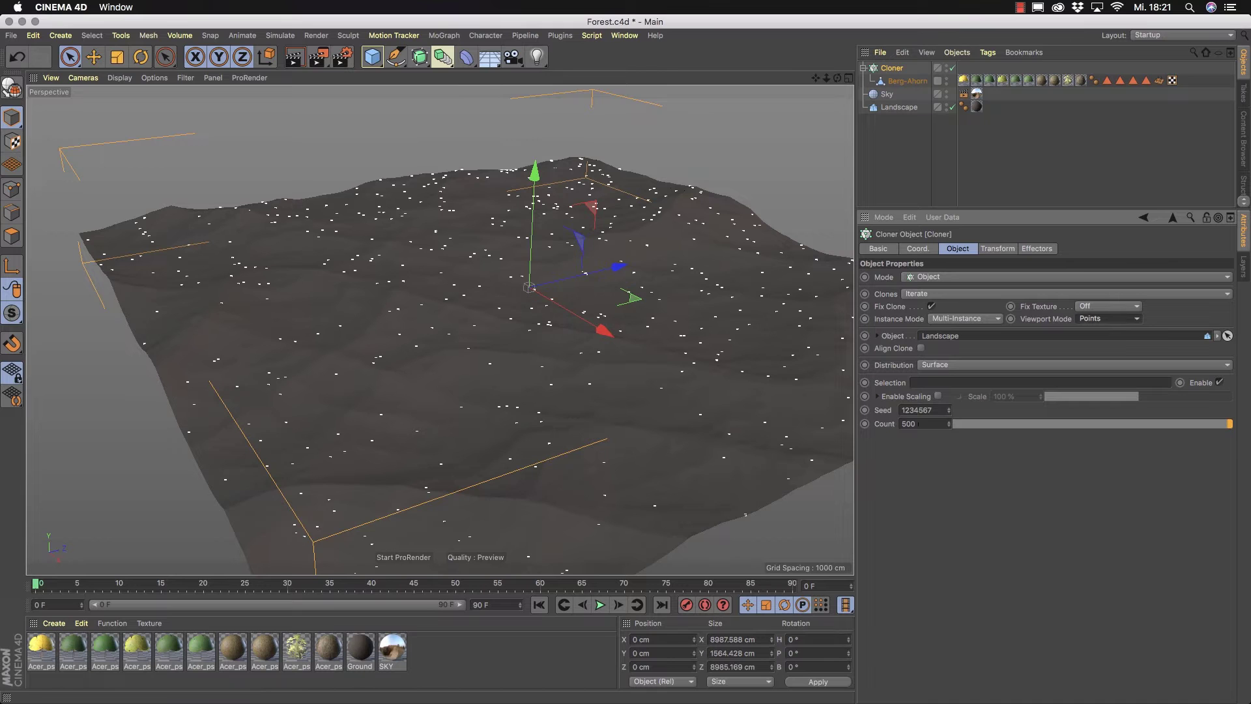
{"action": "double_click", "coordinate": [909, 423]}
{"action": "key", "text": "Return"}
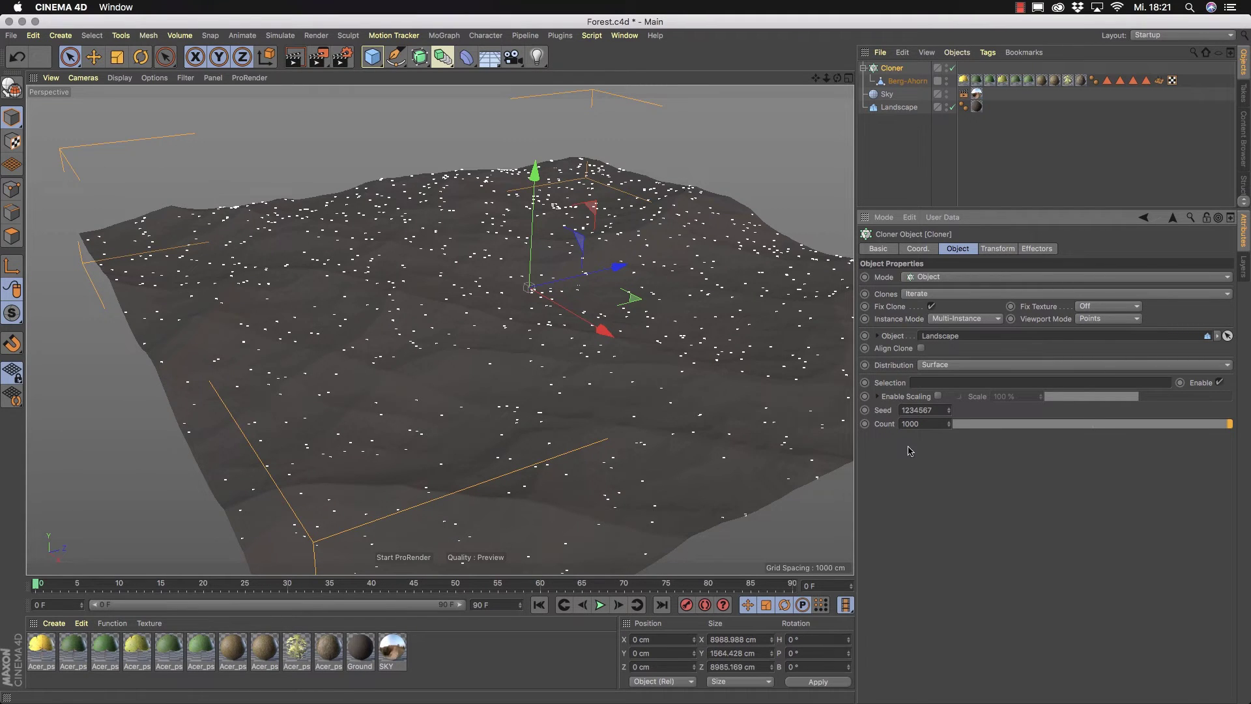
Run a ProRender preview of the 1000-tree forest, zooming in and out to inspect it.
{"action": "left_click_drag", "start_coordinate": [469, 297], "coordinate": [495, 260], "text": "alt"}
{"action": "scroll", "coordinate": [454, 306], "scroll_direction": "down", "scroll_amount": 5}
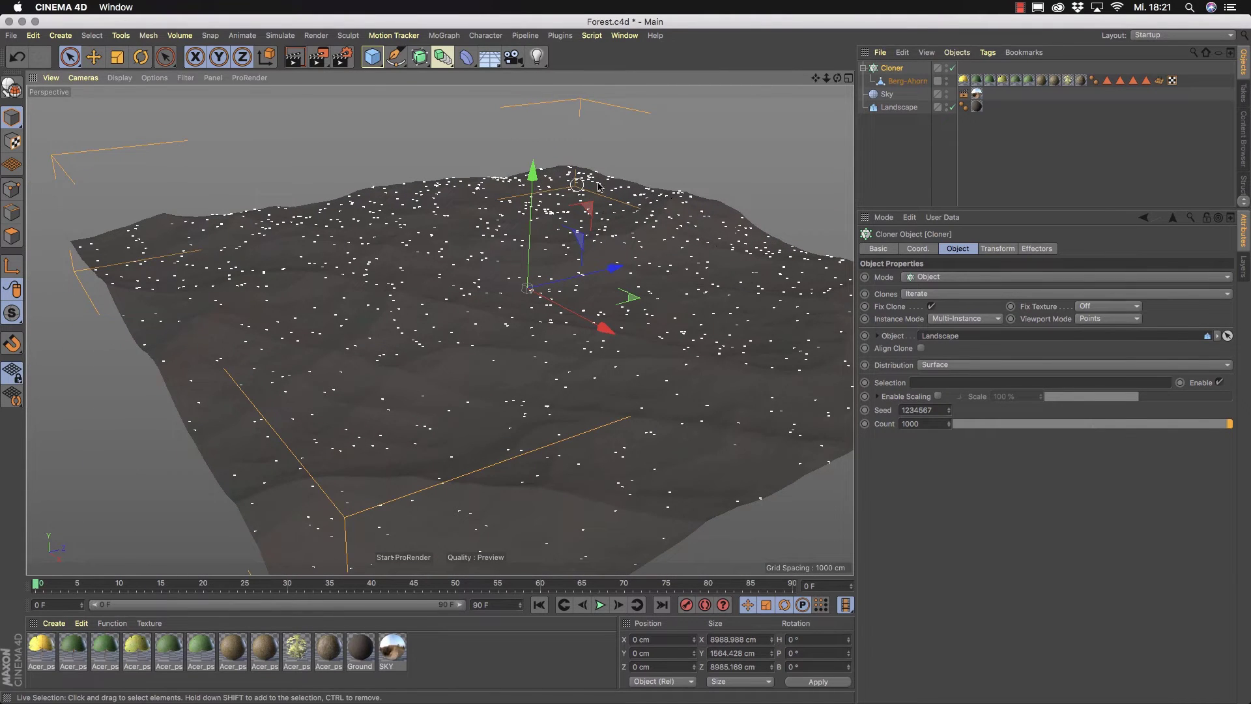
{"action": "left_click", "coordinate": [403, 557]}
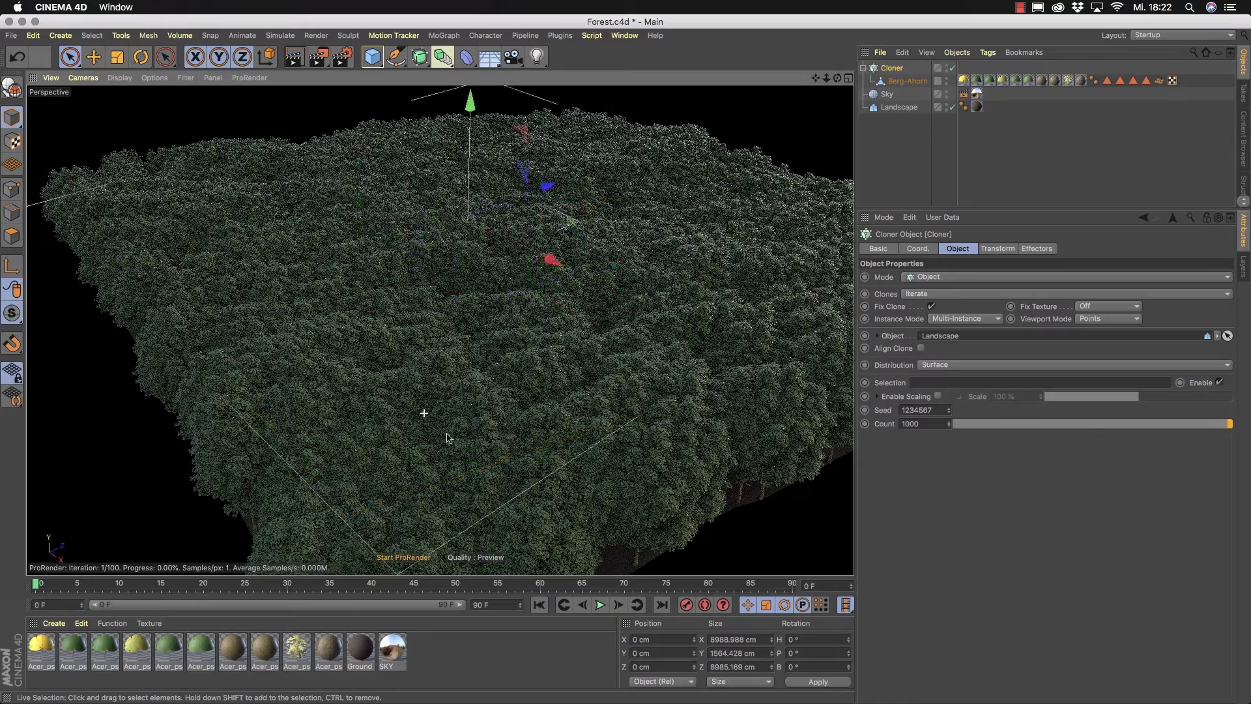
{"action": "scroll", "coordinate": [424, 413], "scroll_direction": "up", "scroll_amount": 5}
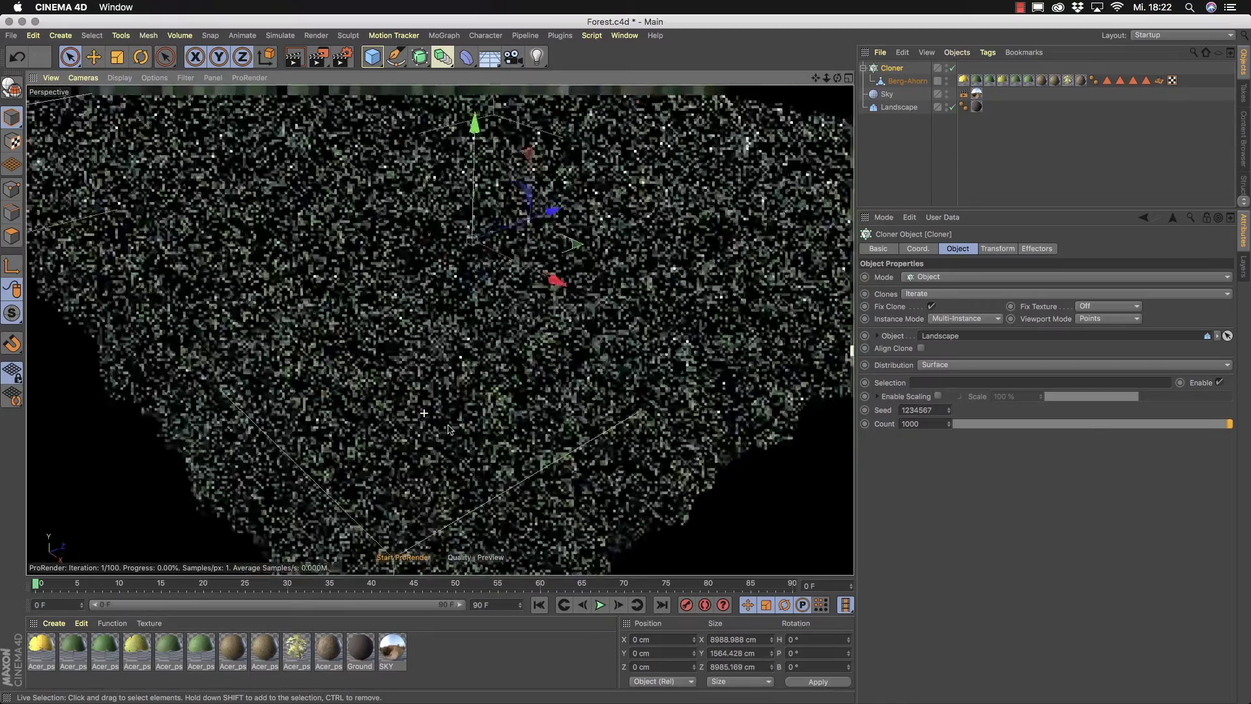
{"action": "scroll", "coordinate": [448, 429], "scroll_direction": "down", "scroll_amount": 5}
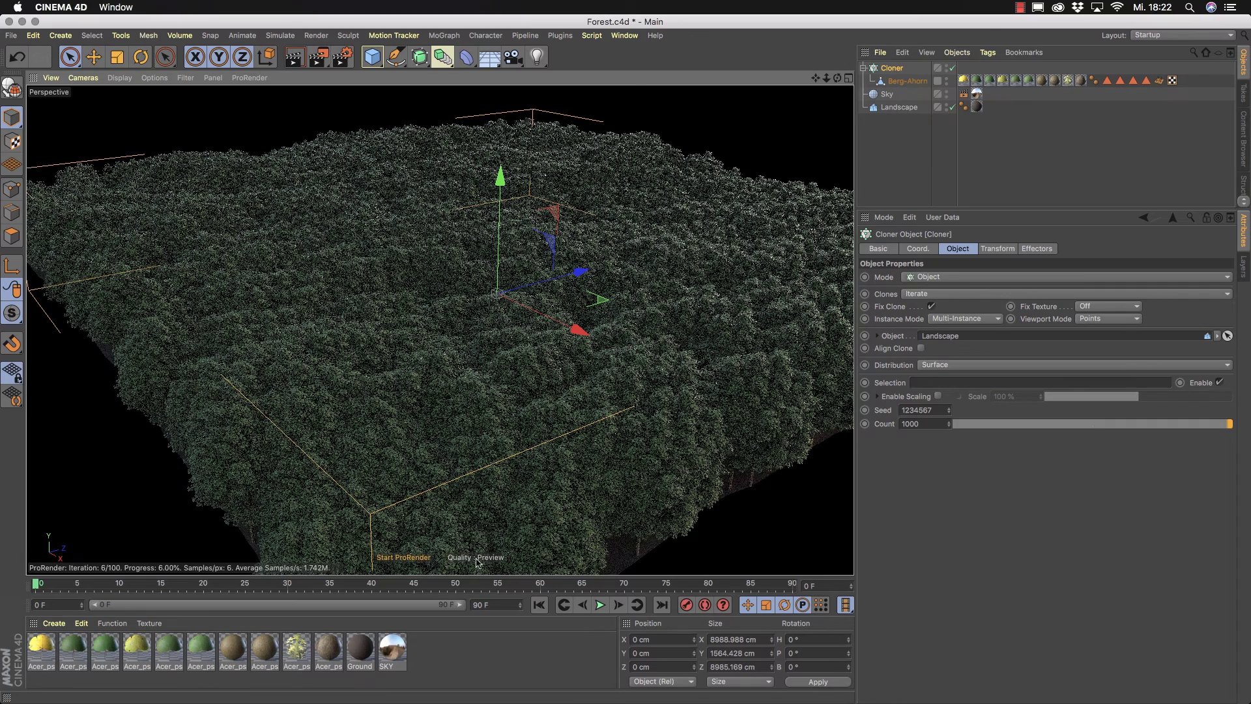
Stop the ProRender preview and orbit to a top-down view of the terrain.
{"action": "left_click", "coordinate": [387, 558]}
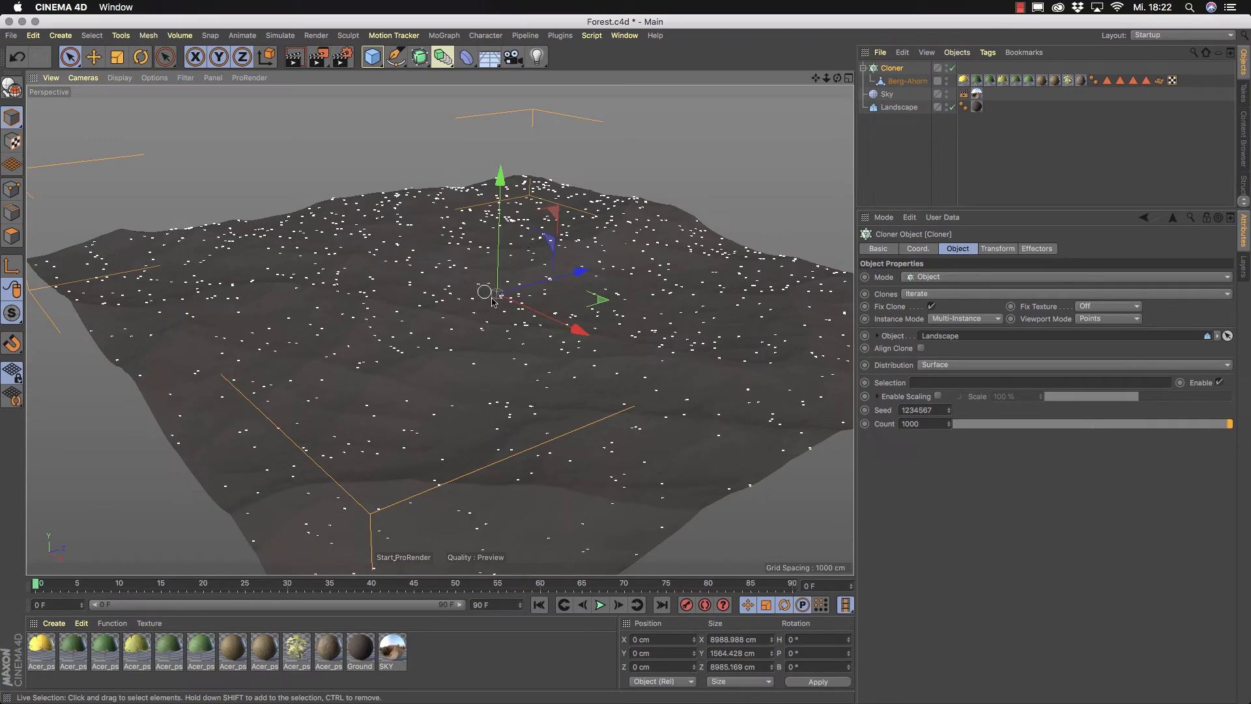
{"action": "scroll", "coordinate": [613, 313], "scroll_direction": "up", "scroll_amount": 6}
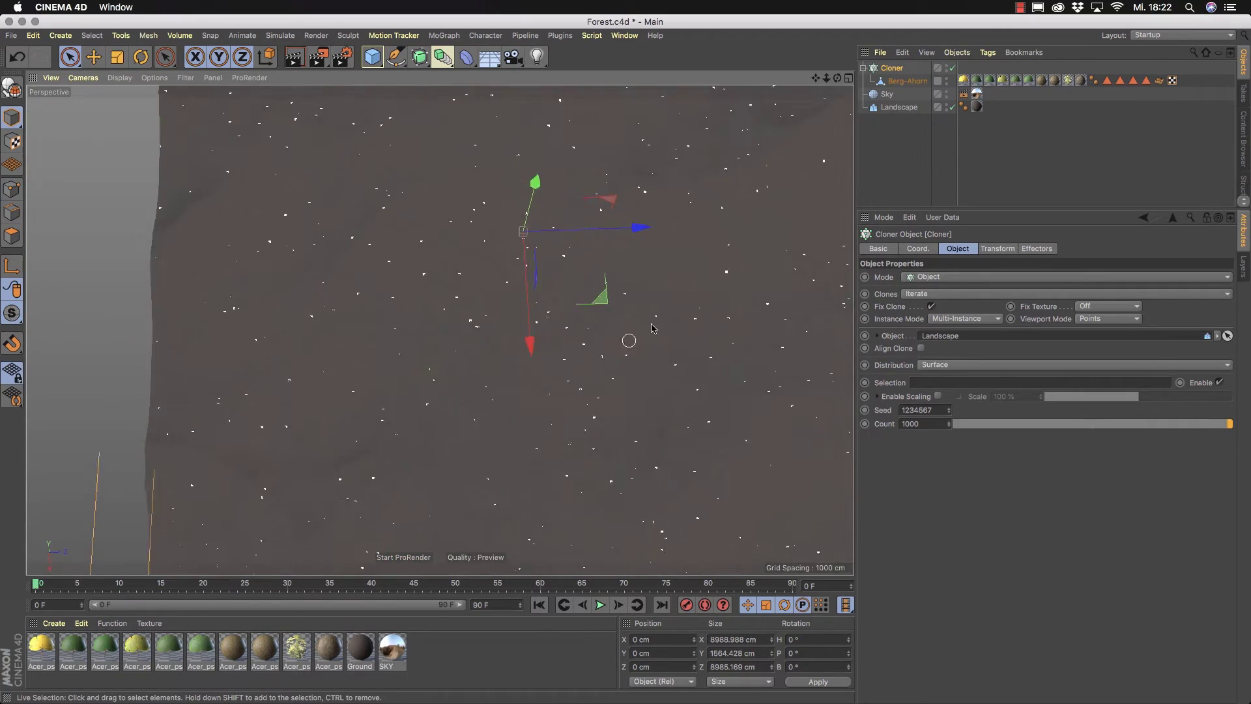
{"action": "left_click_drag", "start_coordinate": [653, 328], "coordinate": [568, 350], "text": "alt"}
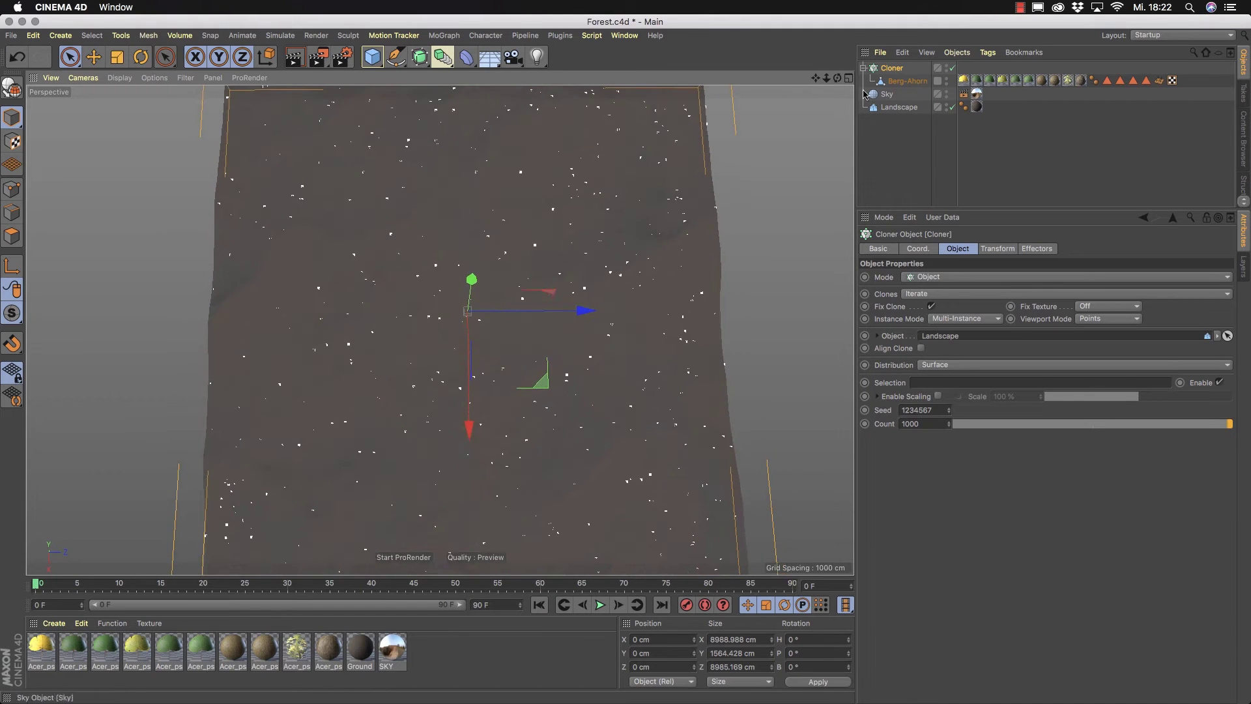
{"action": "left_click_drag", "start_coordinate": [522, 503], "coordinate": [561, 447], "text": "alt"}
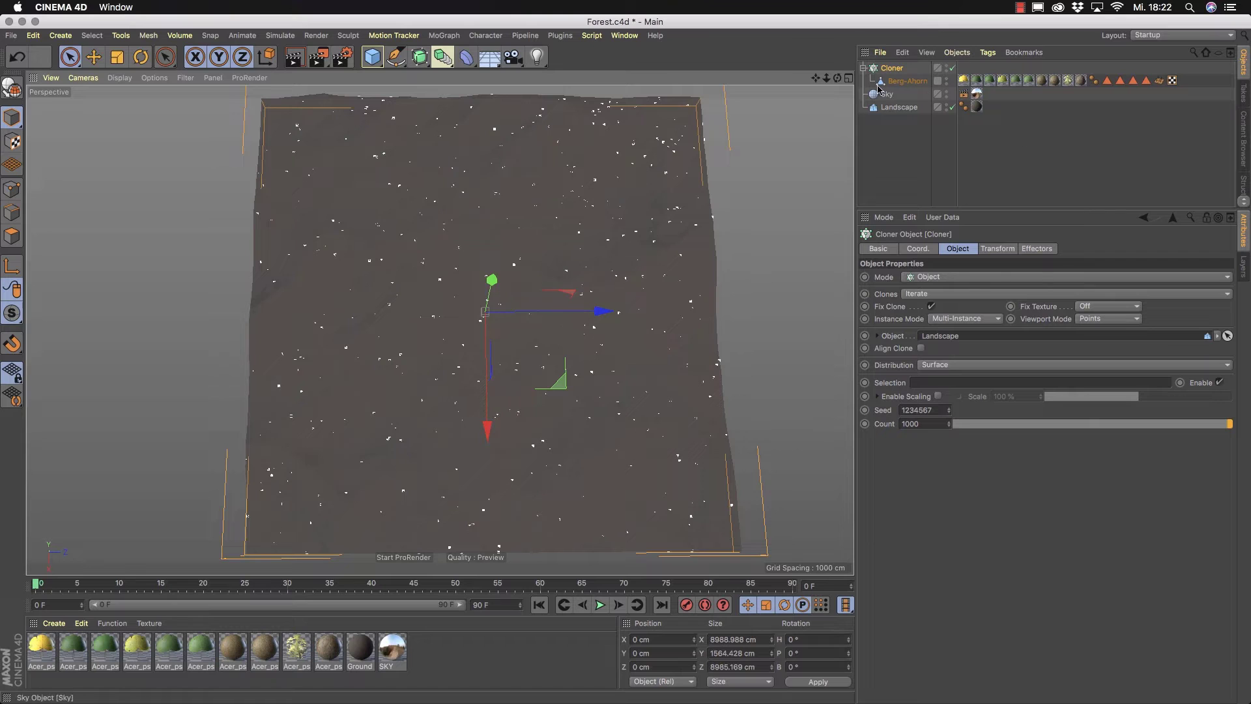
Add a MoGraph Selection to the Cloner and paint the path clones with radius 36.
{"action": "left_click", "coordinate": [894, 69]}
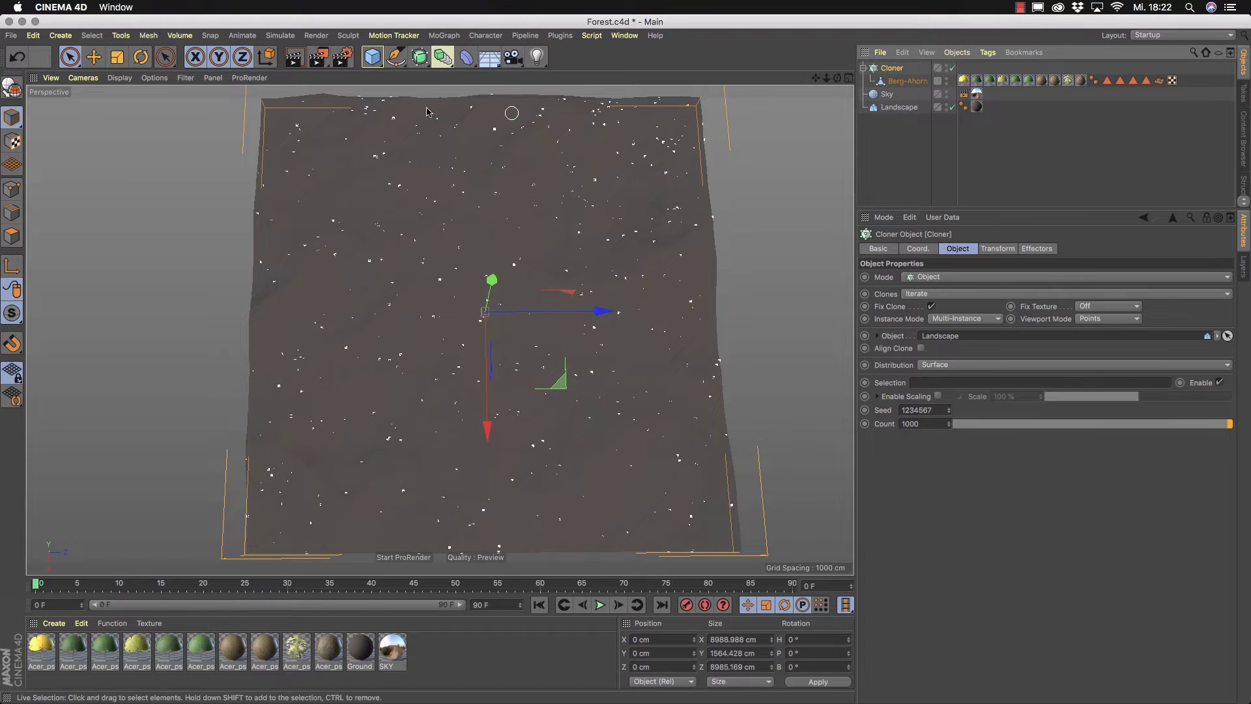
{"action": "left_click", "coordinate": [443, 35]}
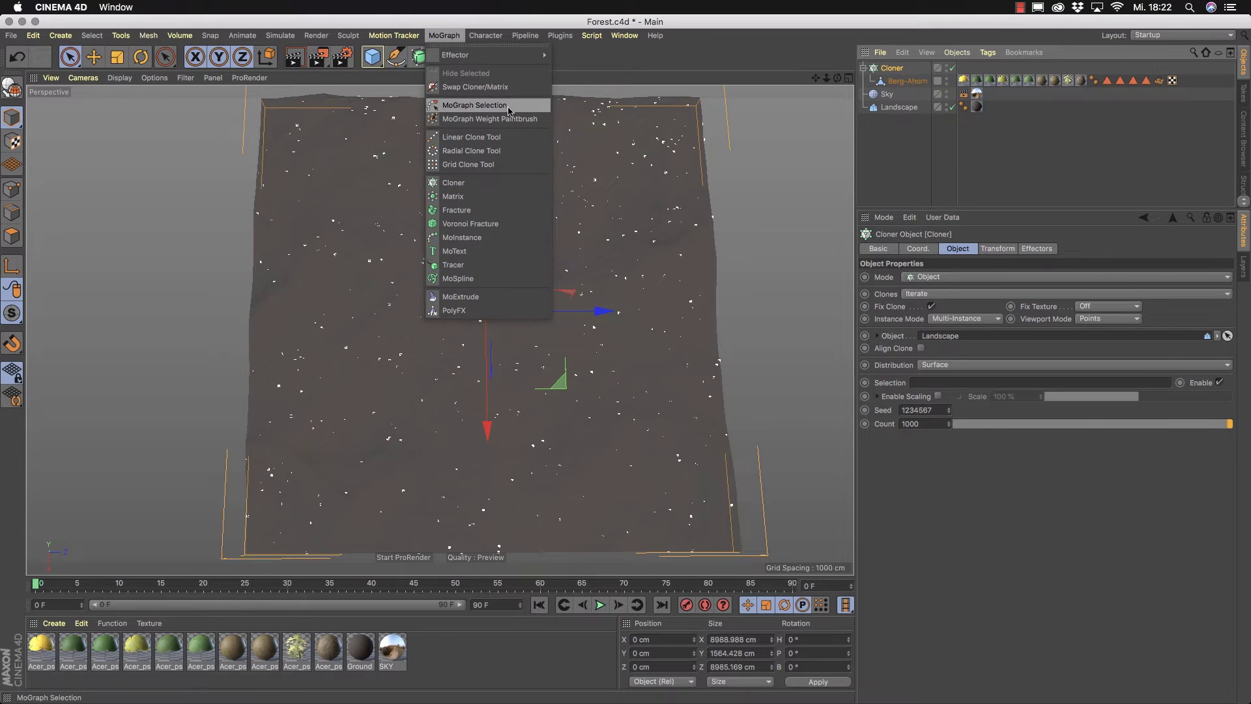
{"action": "left_click", "coordinate": [498, 106]}
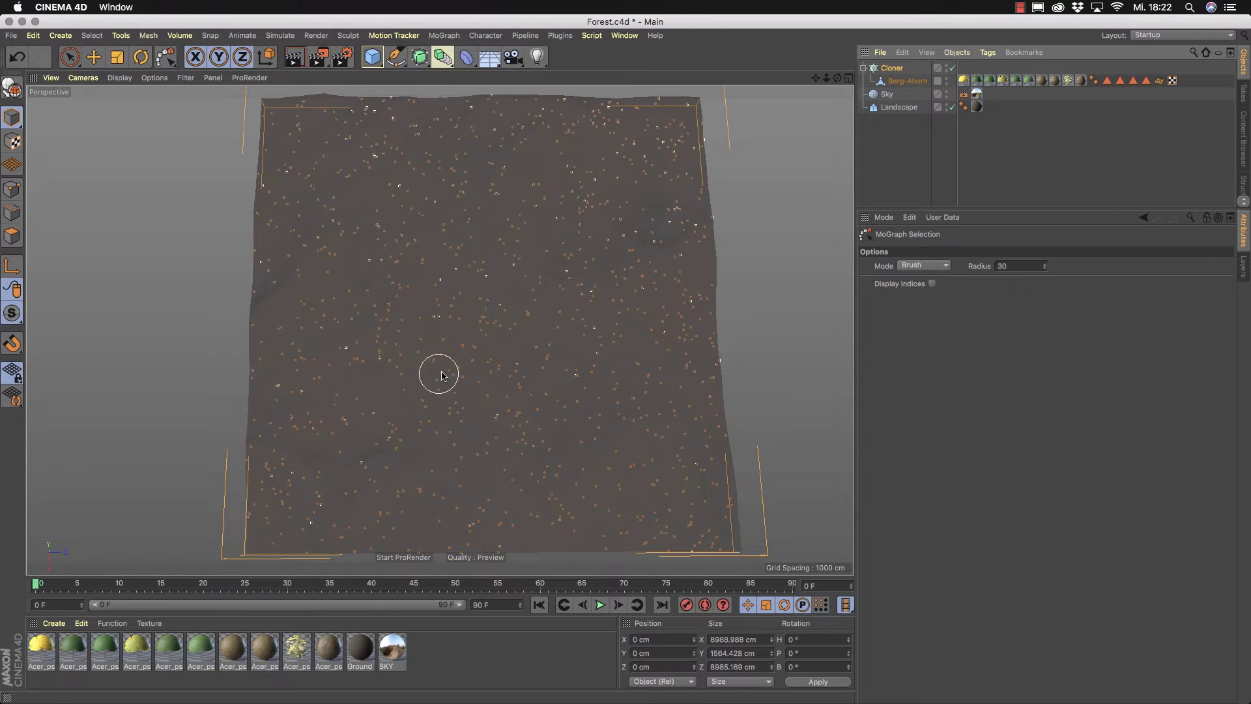
{"action": "middle_click_drag", "start_coordinate": [447, 369], "coordinate": [614, 335]}
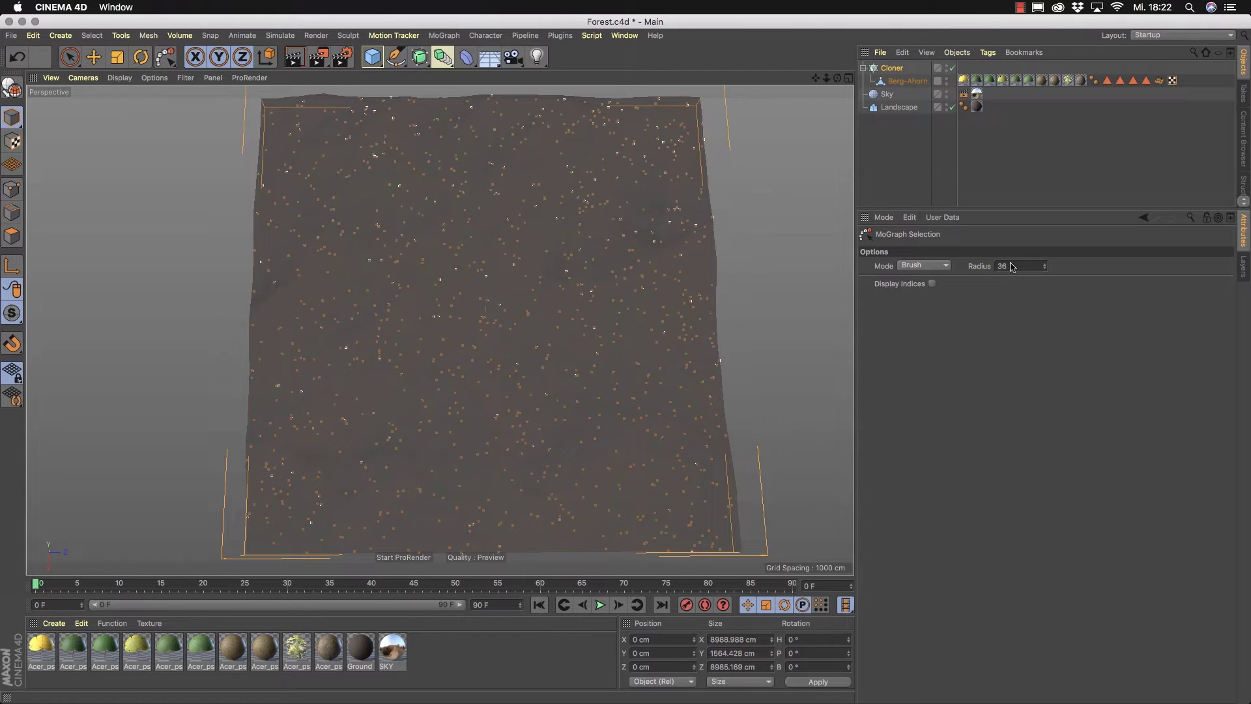
{"action": "mouse_move", "coordinate": [496, 530]}
{"action": "left_mouse_down"}
{"action": "mouse_move", "coordinate": [491, 395]}
{"action": "mouse_move", "coordinate": [474, 303]}
{"action": "mouse_move", "coordinate": [492, 263]}
{"action": "mouse_move", "coordinate": [483, 225]}
{"action": "mouse_move", "coordinate": [497, 212]}
{"action": "mouse_move", "coordinate": [474, 193]}
{"action": "mouse_move", "coordinate": [467, 157]}
{"action": "mouse_move", "coordinate": [484, 123]}
{"action": "mouse_move", "coordinate": [447, 110]}
{"action": "mouse_move", "coordinate": [556, 100]}
{"action": "mouse_move", "coordinate": [517, 111]}
{"action": "mouse_move", "coordinate": [499, 150]}
{"action": "mouse_move", "coordinate": [517, 368]}
{"action": "mouse_move", "coordinate": [497, 531]}
{"action": "left_mouse_up"}
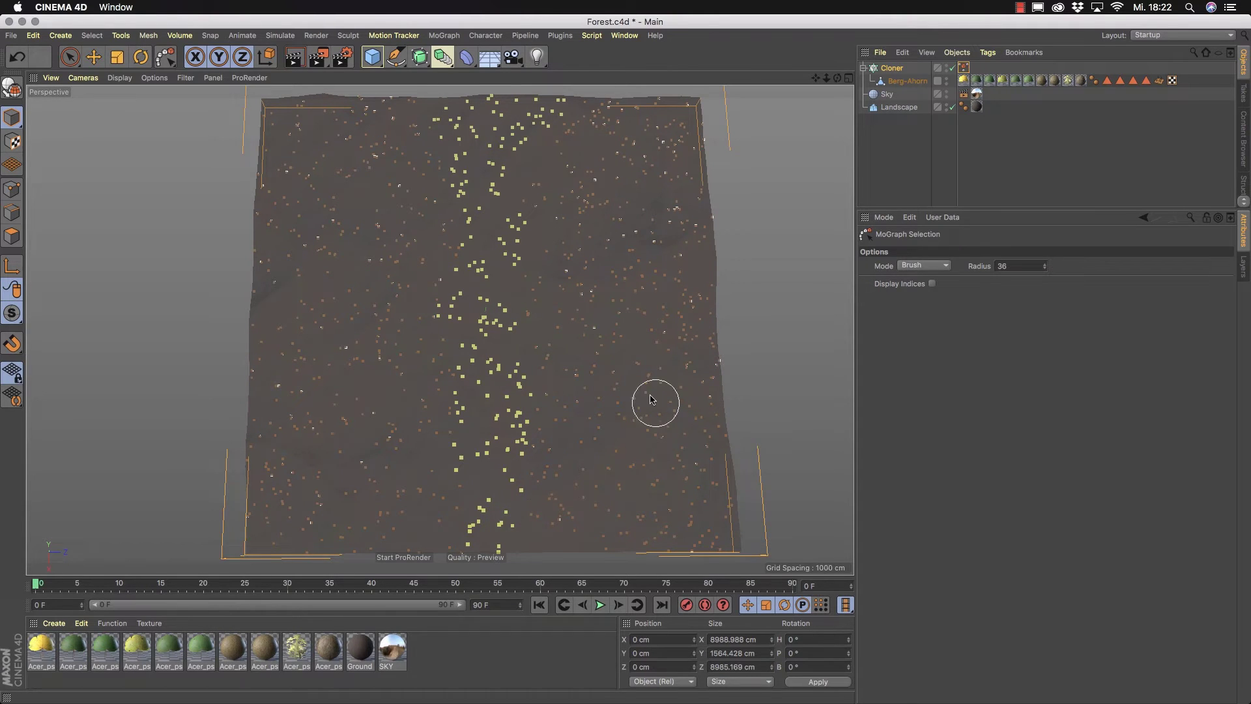
{"action": "mouse_move", "coordinate": [690, 302]}
{"action": "left_mouse_down"}
{"action": "mouse_move", "coordinate": [622, 312]}
{"action": "mouse_move", "coordinate": [590, 298]}
{"action": "mouse_move", "coordinate": [580, 315]}
{"action": "mouse_move", "coordinate": [513, 299]}
{"action": "mouse_move", "coordinate": [713, 268]}
{"action": "mouse_move", "coordinate": [709, 218]}
{"action": "mouse_move", "coordinate": [696, 256]}
{"action": "mouse_move", "coordinate": [576, 286]}
{"action": "mouse_move", "coordinate": [492, 287]}
{"action": "left_mouse_up"}
{"action": "left_click", "coordinate": [965, 69]}
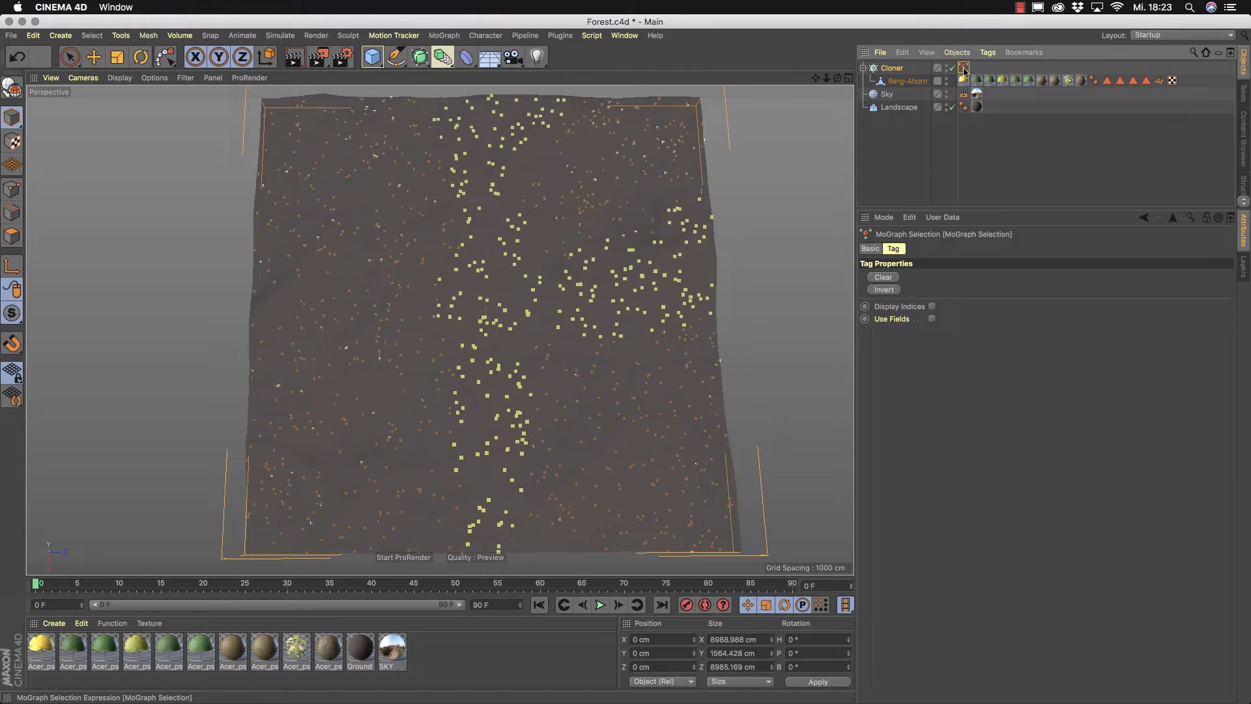
Rename the MoGraph Selection tag on the Cloner to 'Path'.
{"action": "left_click", "coordinate": [871, 248]}
{"action": "left_click", "coordinate": [939, 277]}
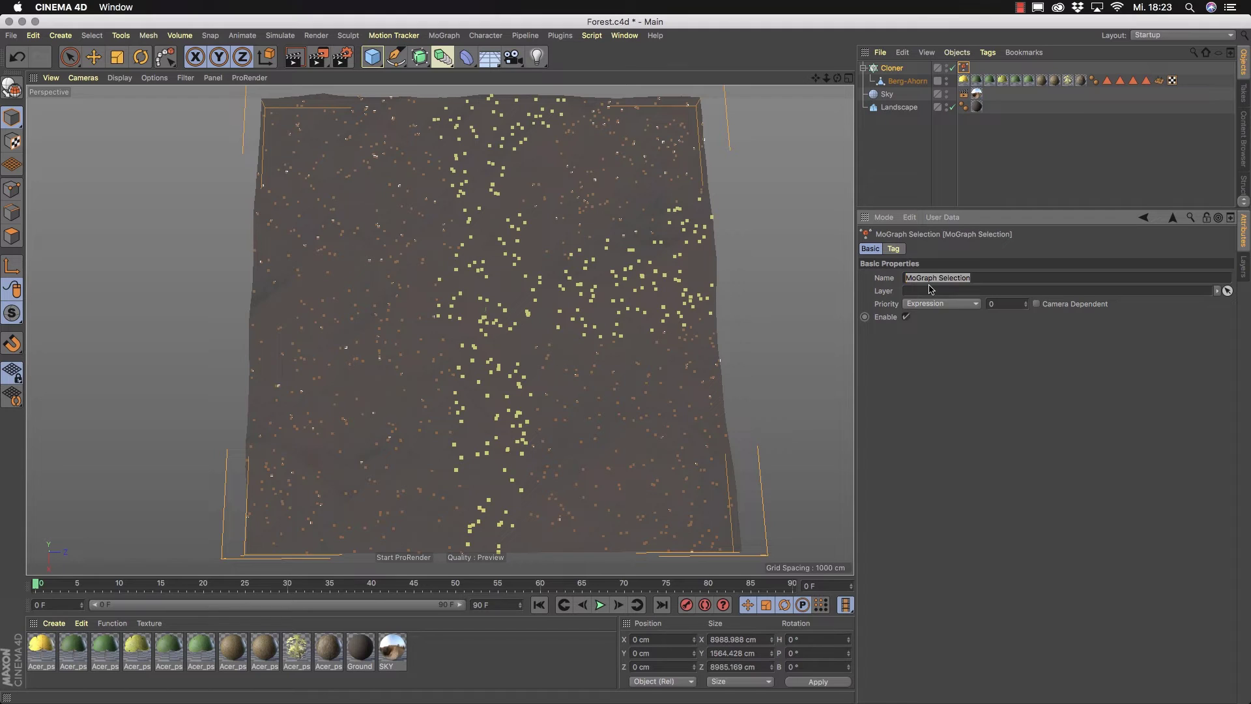
{"action": "type", "text": "Path"}
{"action": "key", "text": "Return"}
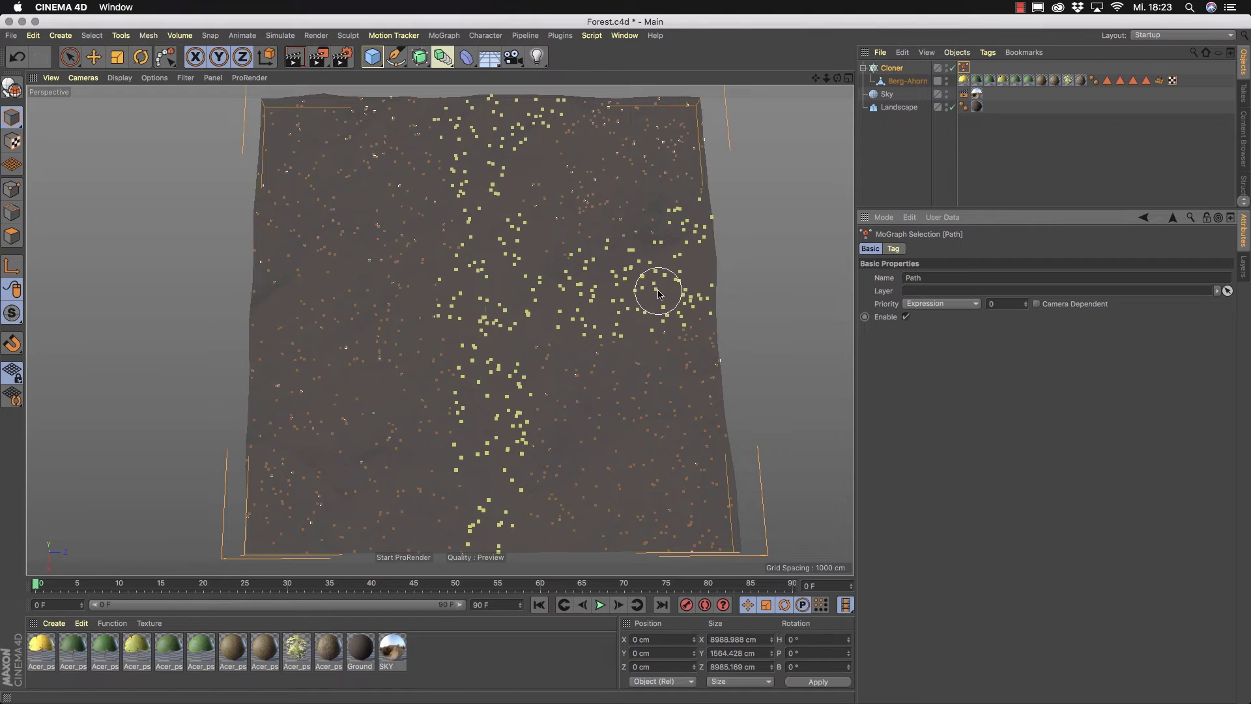
{"action": "left_click", "coordinate": [443, 37]}
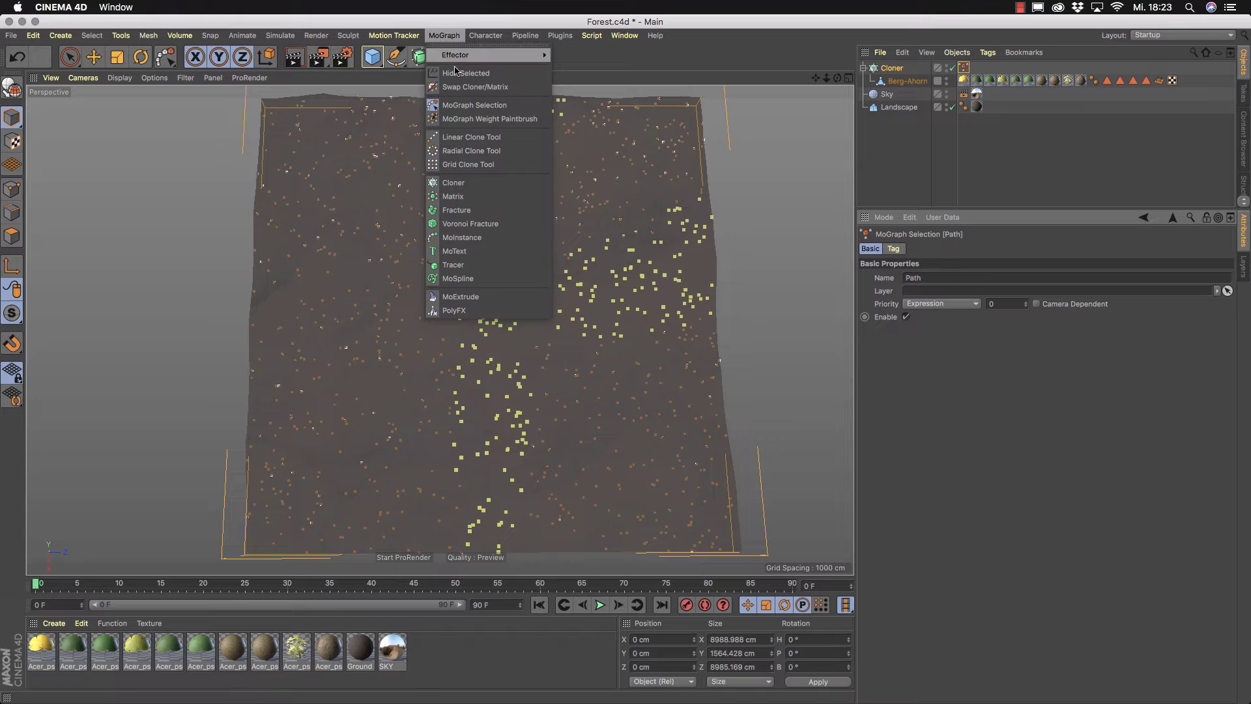
Add a Hide Selection effector with its Selection field set to Path.
{"action": "left_click", "coordinate": [490, 74]}
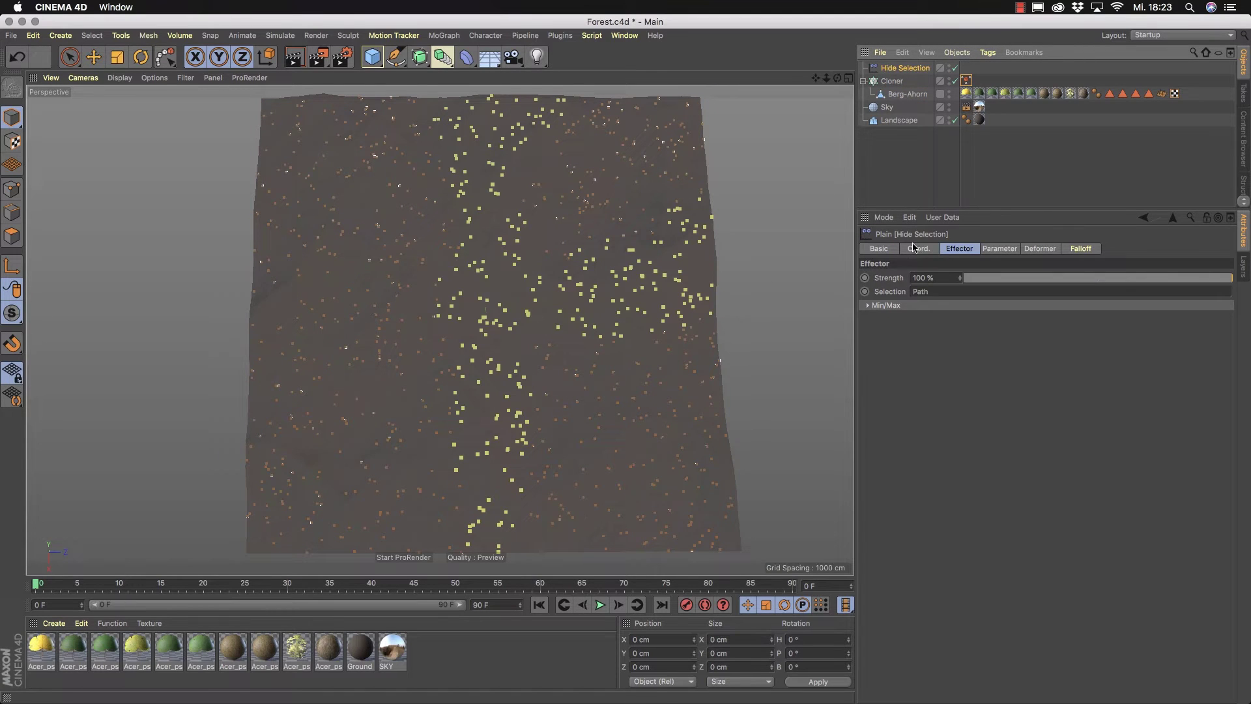
{"action": "left_click", "coordinate": [999, 250]}
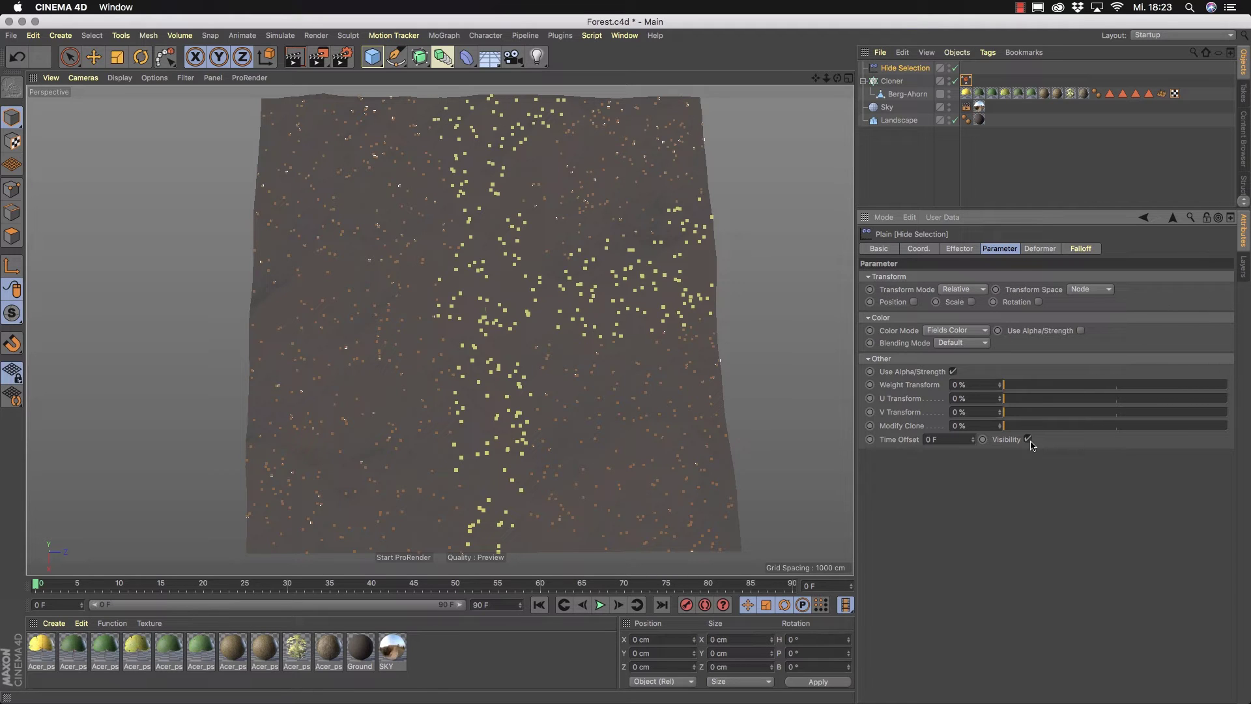
{"action": "left_click", "coordinate": [969, 250]}
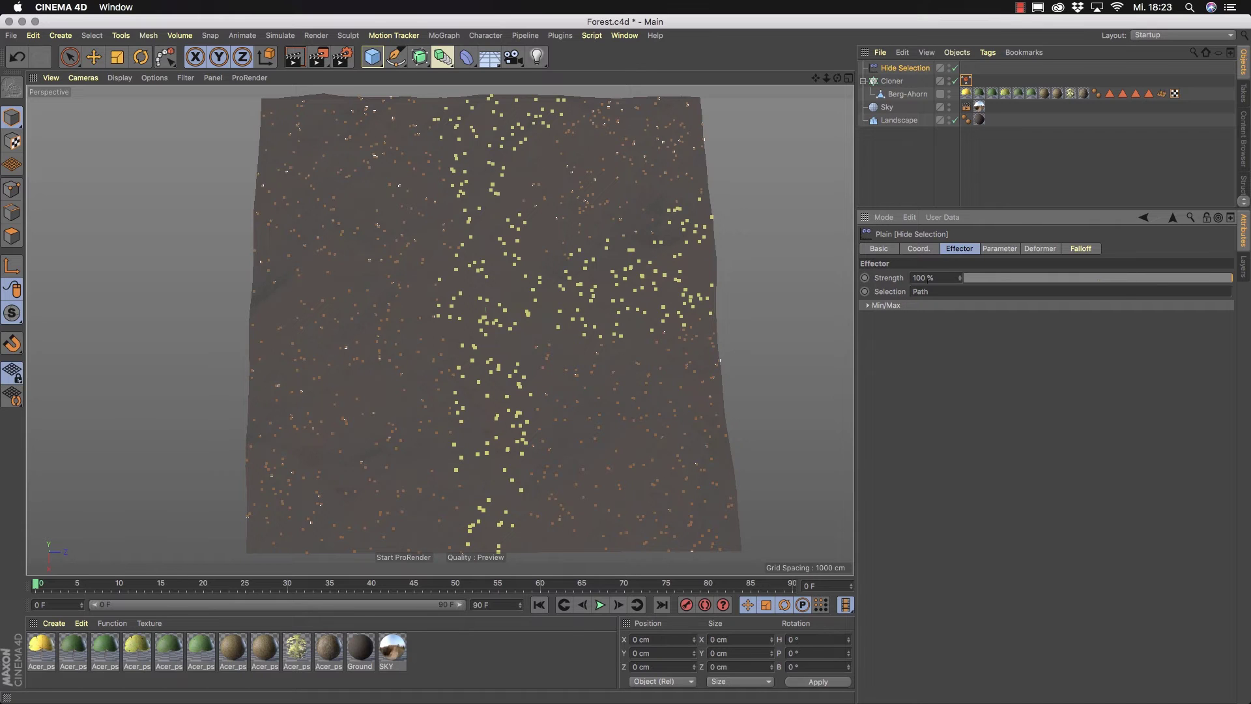
Set the Cloner's Viewport Mode to Bounding Box and view the forest at an angle.
{"action": "left_click", "coordinate": [893, 81]}
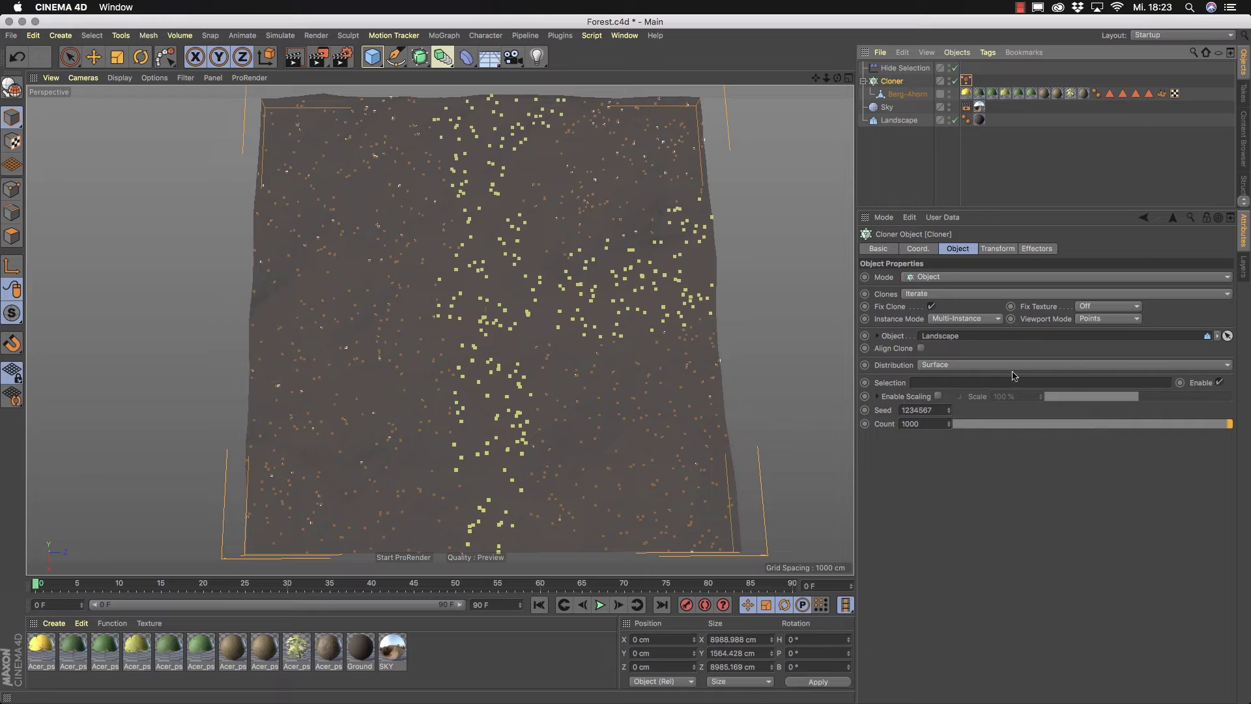
{"action": "left_click", "coordinate": [1126, 321]}
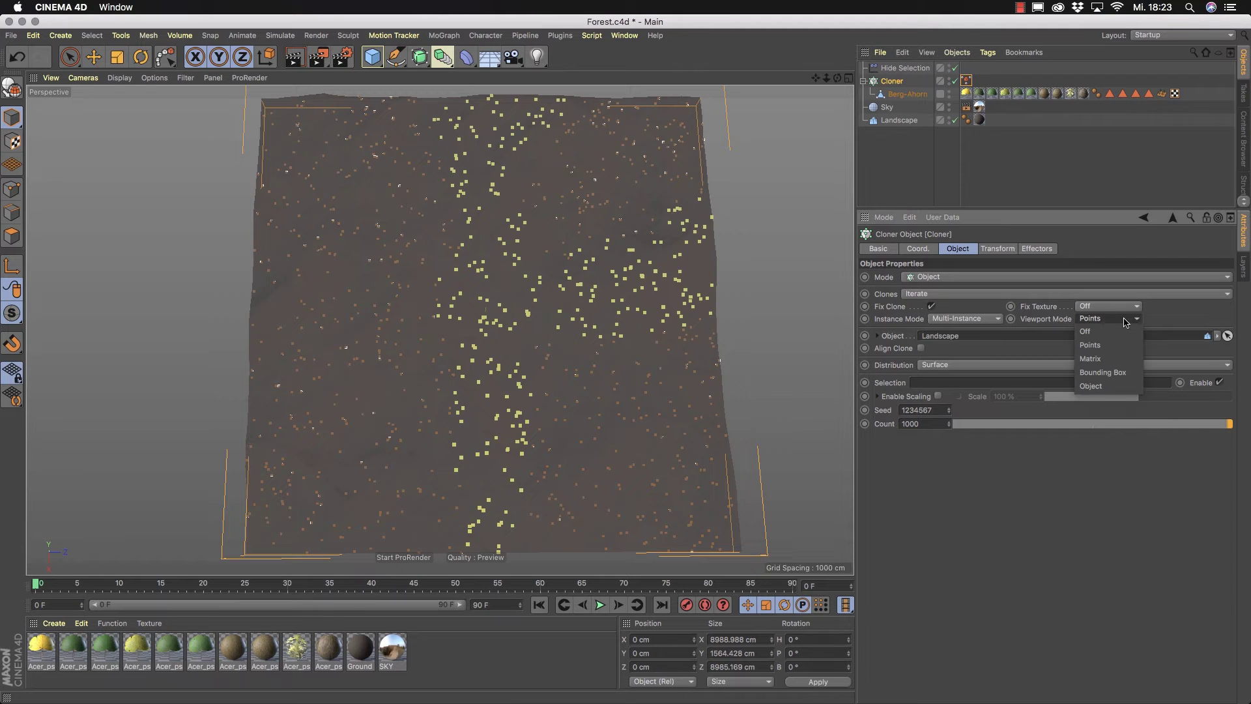
{"action": "left_click", "coordinate": [1103, 372]}
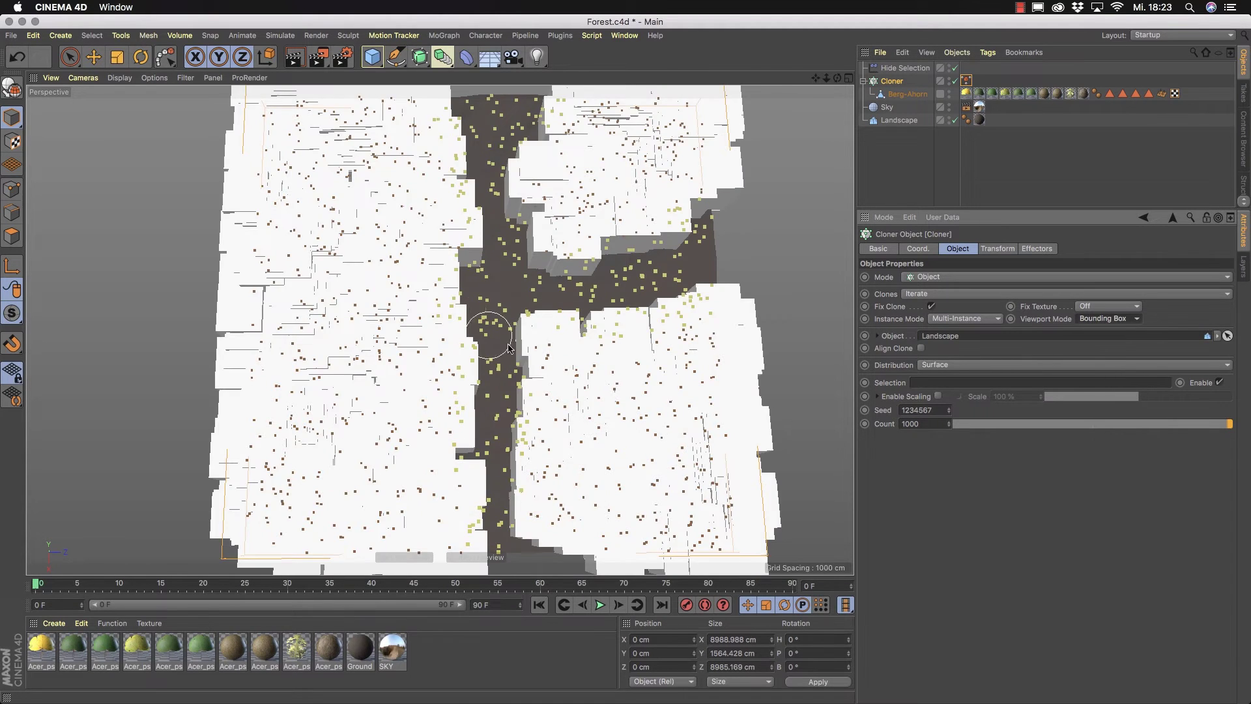
{"action": "mouse_move", "coordinate": [540, 365]}
{"action": "left_mouse_down", "text": "alt"}
{"action": "mouse_move", "coordinate": [615, 256]}
{"action": "mouse_move", "coordinate": [502, 257]}
{"action": "mouse_move", "coordinate": [531, 227]}
{"action": "mouse_move", "coordinate": [643, 291]}
{"action": "mouse_move", "coordinate": [586, 306]}
{"action": "mouse_move", "coordinate": [461, 195]}
{"action": "mouse_move", "coordinate": [639, 211]}
{"action": "mouse_move", "coordinate": [658, 287]}
{"action": "left_mouse_up", "text": "alt"}
Deselect all, orbit to a new angle, and activate the Path selection tag's brush.
{"action": "left_click", "coordinate": [921, 159]}
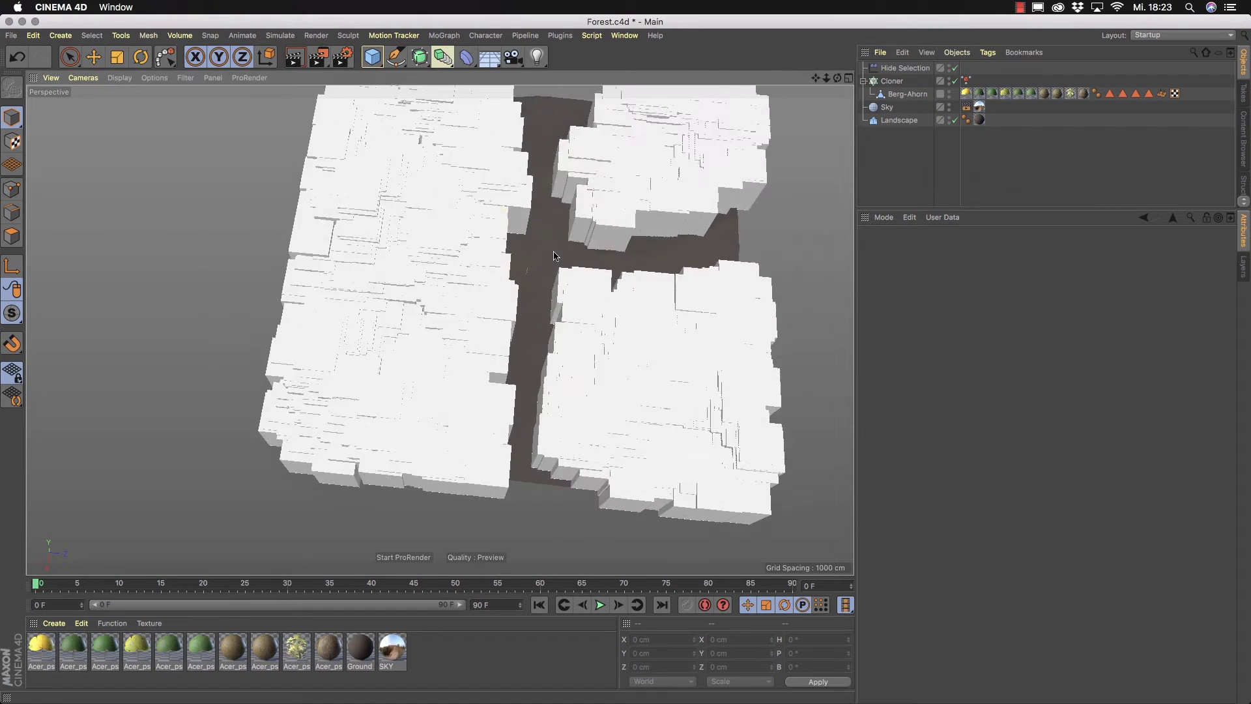
{"action": "left_click_drag", "start_coordinate": [448, 243], "coordinate": [524, 243], "text": "alt"}
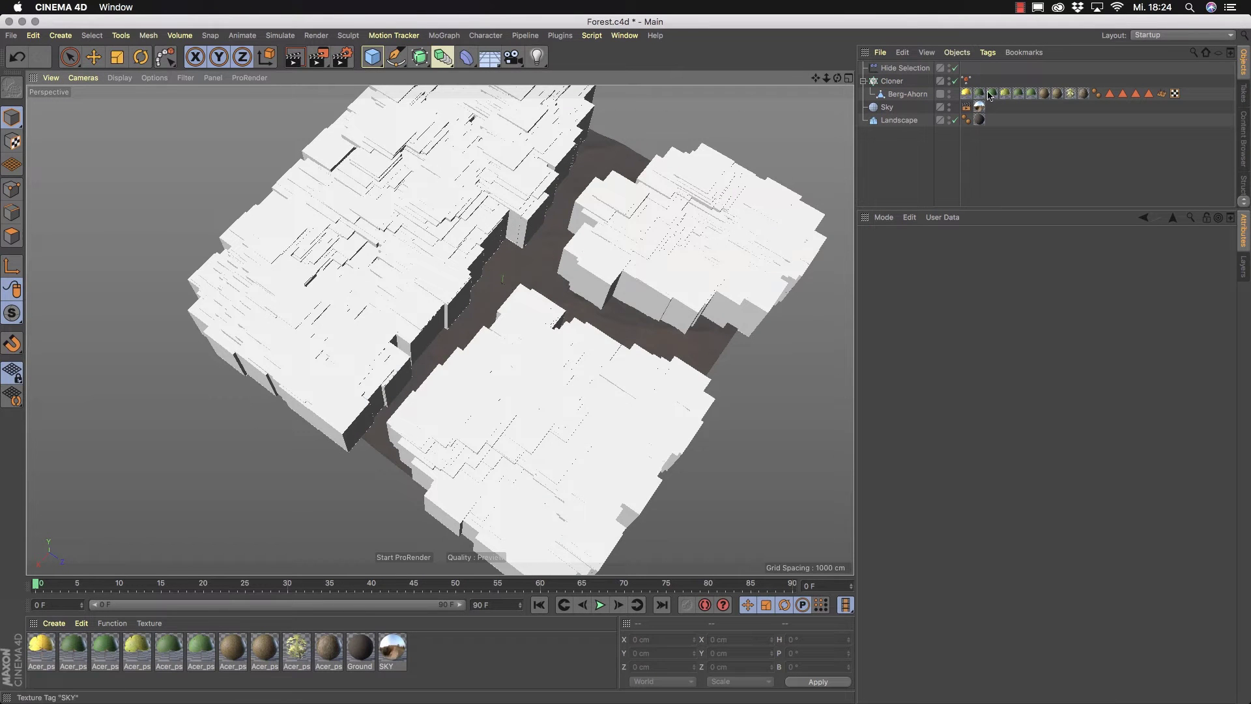
{"action": "left_click", "coordinate": [968, 81]}
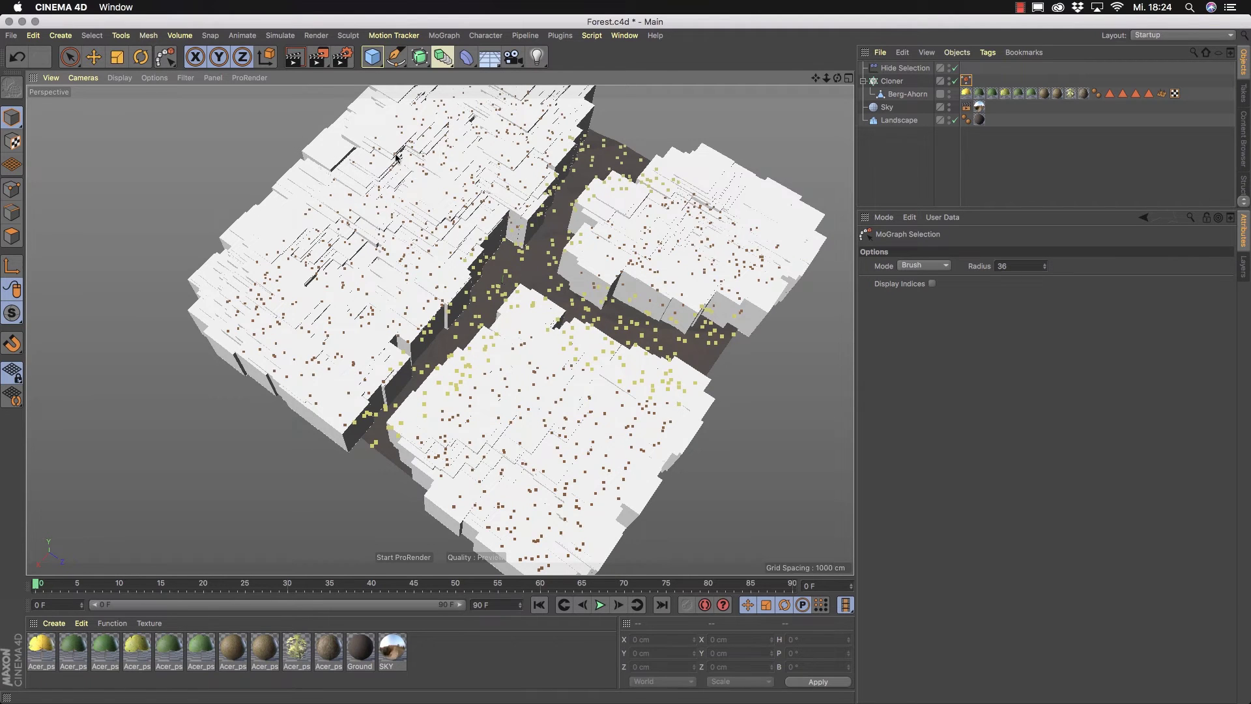
Set the Cloner's Viewport Mode back to Points.
{"action": "left_click", "coordinate": [891, 80]}
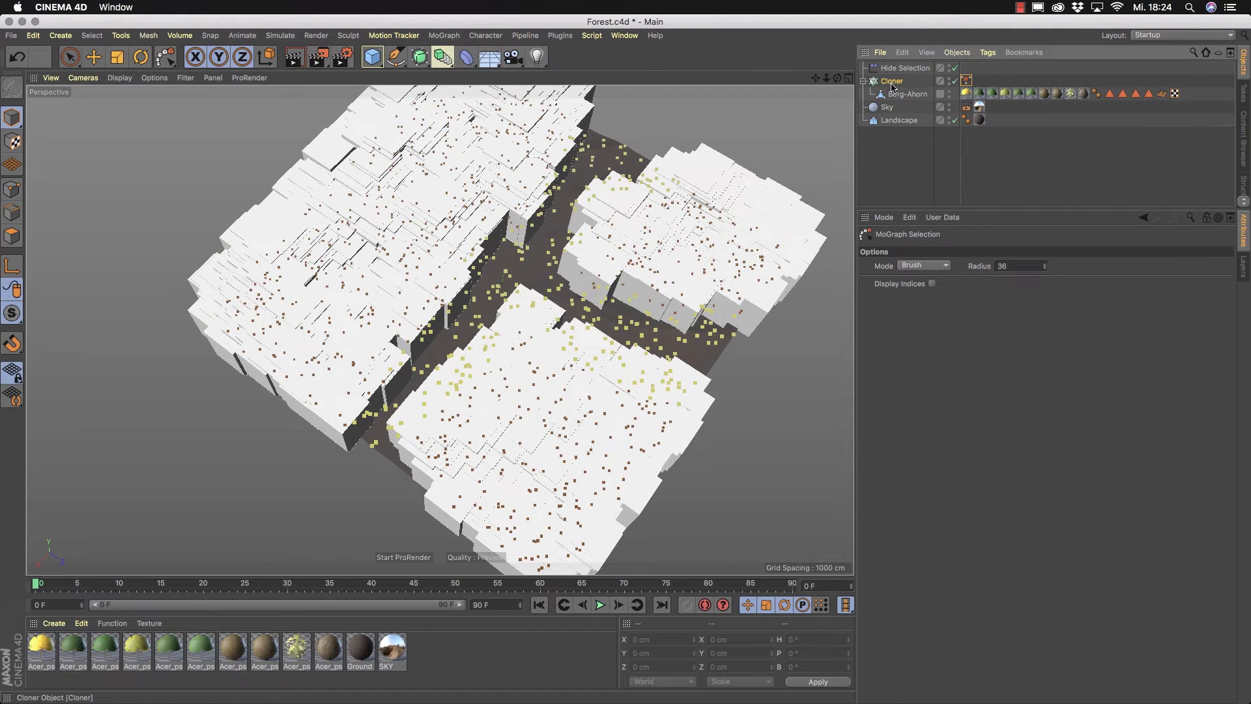
{"action": "left_click", "coordinate": [1109, 319]}
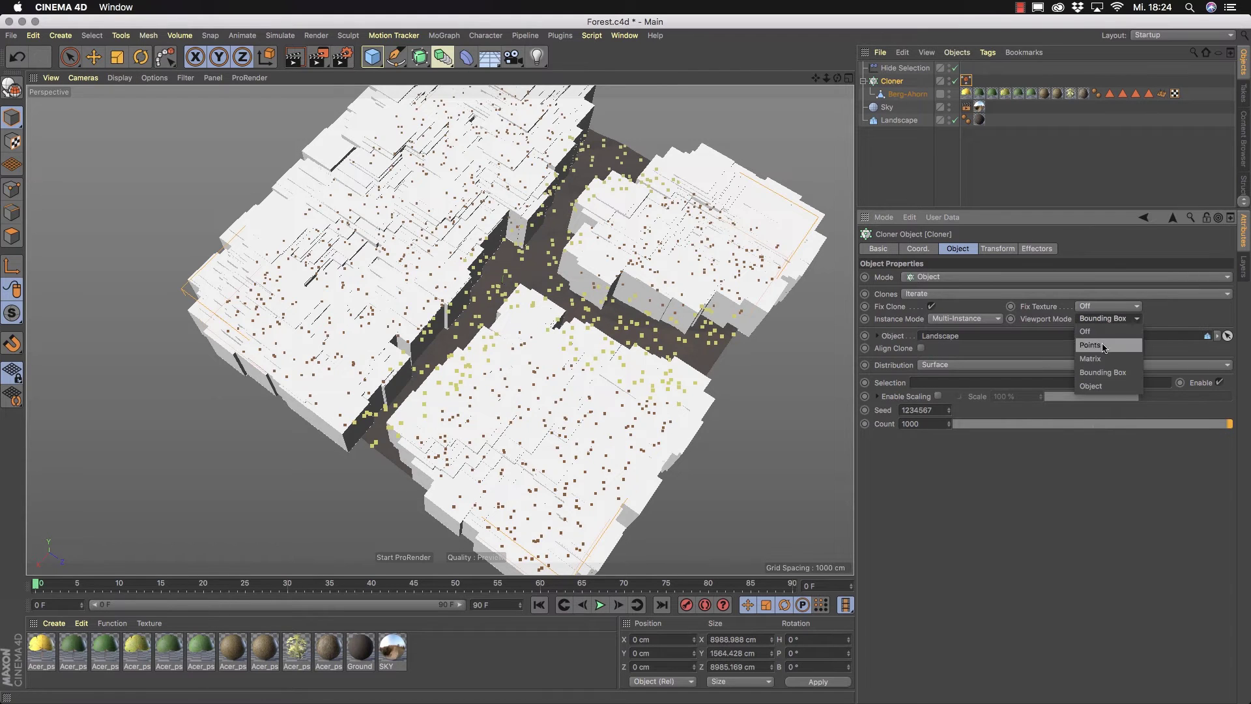
{"action": "left_click", "coordinate": [1104, 346]}
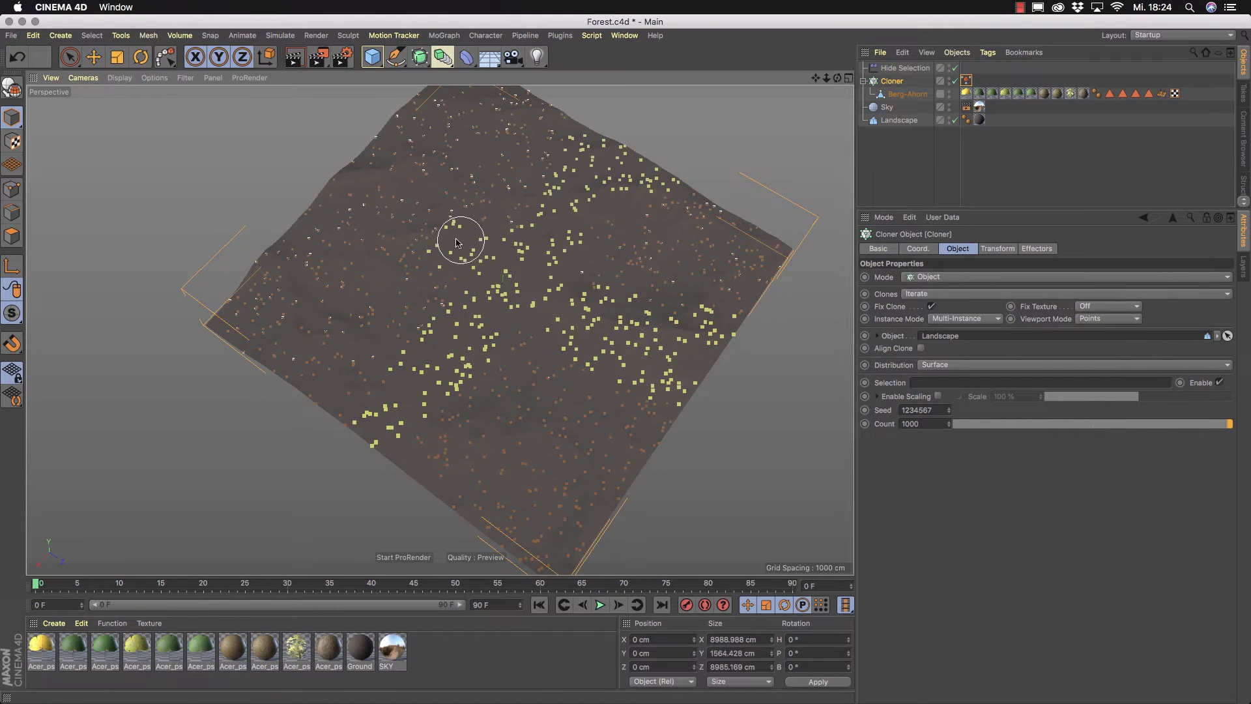
Paint more clones into the Path selection and erase stray ones.
{"action": "mouse_move", "coordinate": [436, 242]}
{"action": "left_mouse_down"}
{"action": "mouse_move", "coordinate": [430, 217]}
{"action": "mouse_move", "coordinate": [395, 200]}
{"action": "mouse_move", "coordinate": [410, 188]}
{"action": "mouse_move", "coordinate": [400, 177]}
{"action": "mouse_move", "coordinate": [343, 165]}
{"action": "left_mouse_up"}
{"action": "mouse_move", "coordinate": [746, 338]}
{"action": "left_mouse_down", "text": "ctrl"}
{"action": "mouse_move", "coordinate": [706, 329]}
{"action": "mouse_move", "coordinate": [707, 310]}
{"action": "mouse_move", "coordinate": [621, 293]}
{"action": "mouse_move", "coordinate": [590, 358]}
{"action": "mouse_move", "coordinate": [705, 392]}
{"action": "mouse_move", "coordinate": [633, 346]}
{"action": "mouse_move", "coordinate": [631, 317]}
{"action": "mouse_move", "coordinate": [692, 316]}
{"action": "left_mouse_up", "text": "ctrl"}
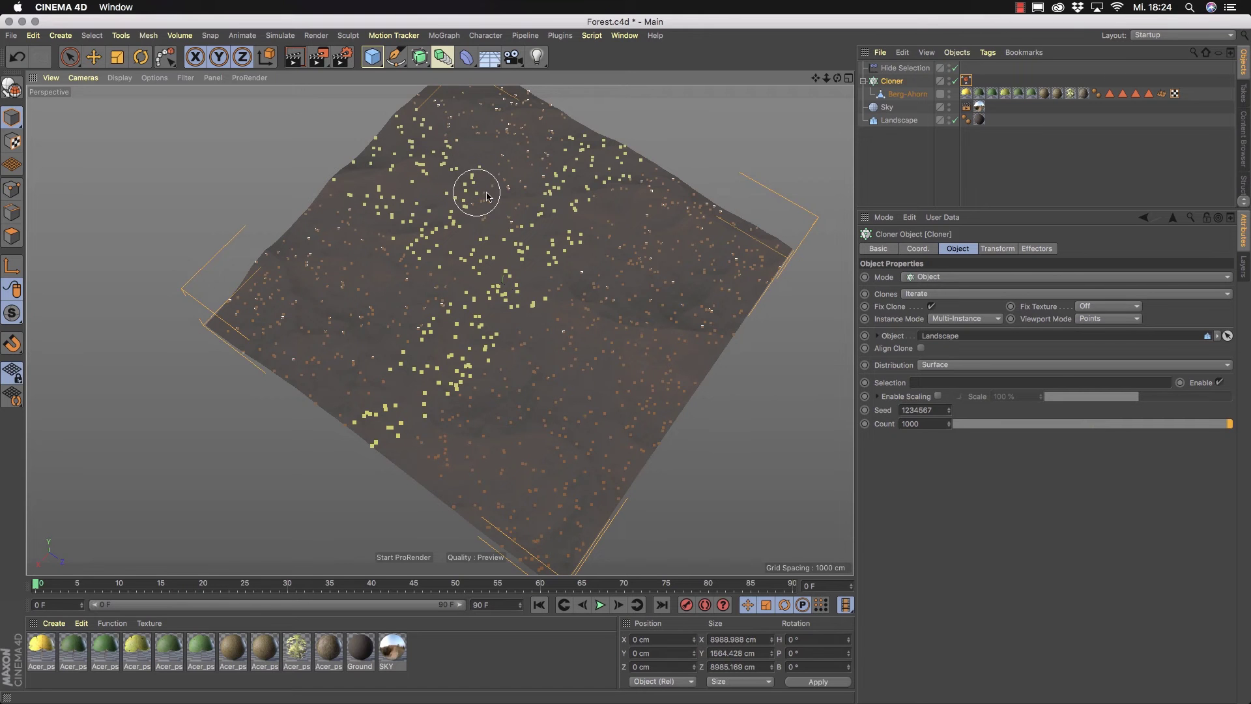
{"action": "left_click_drag", "start_coordinate": [433, 224], "coordinate": [293, 148], "text": "alt"}
{"action": "left_click", "coordinate": [69, 57]}
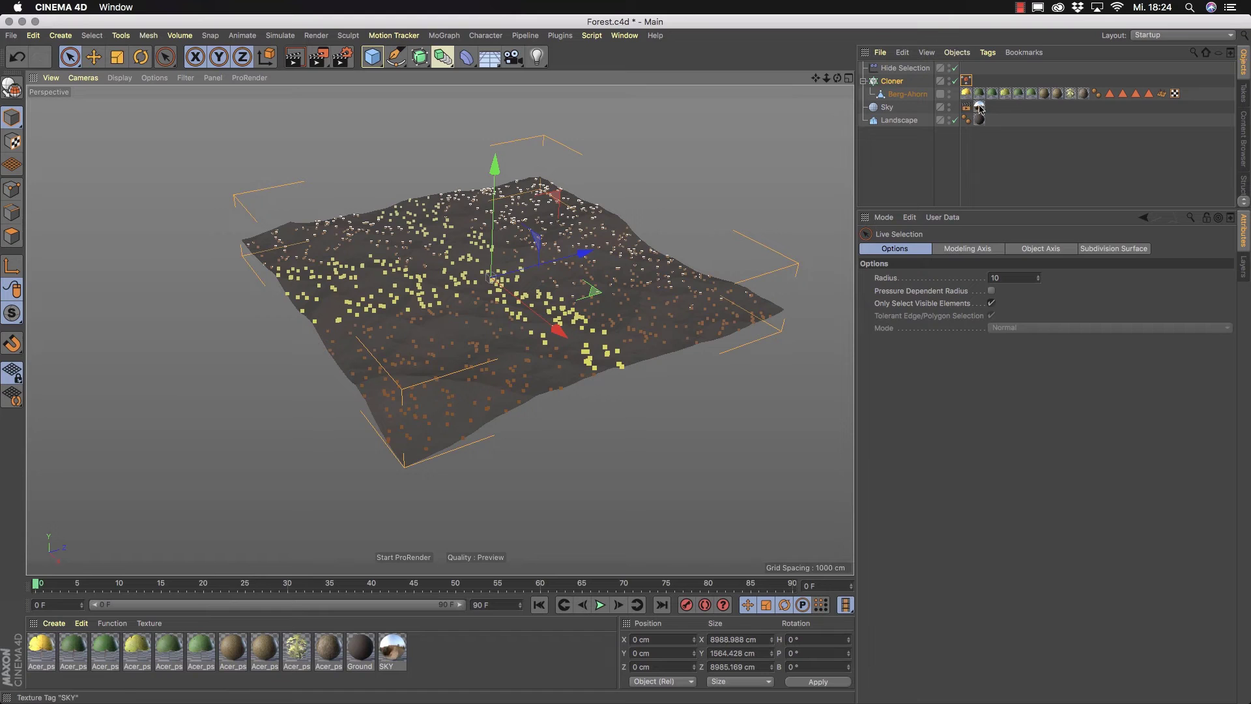
Set the Cloner's Viewport Mode to Object so full maple trees display.
{"action": "left_click", "coordinate": [893, 81]}
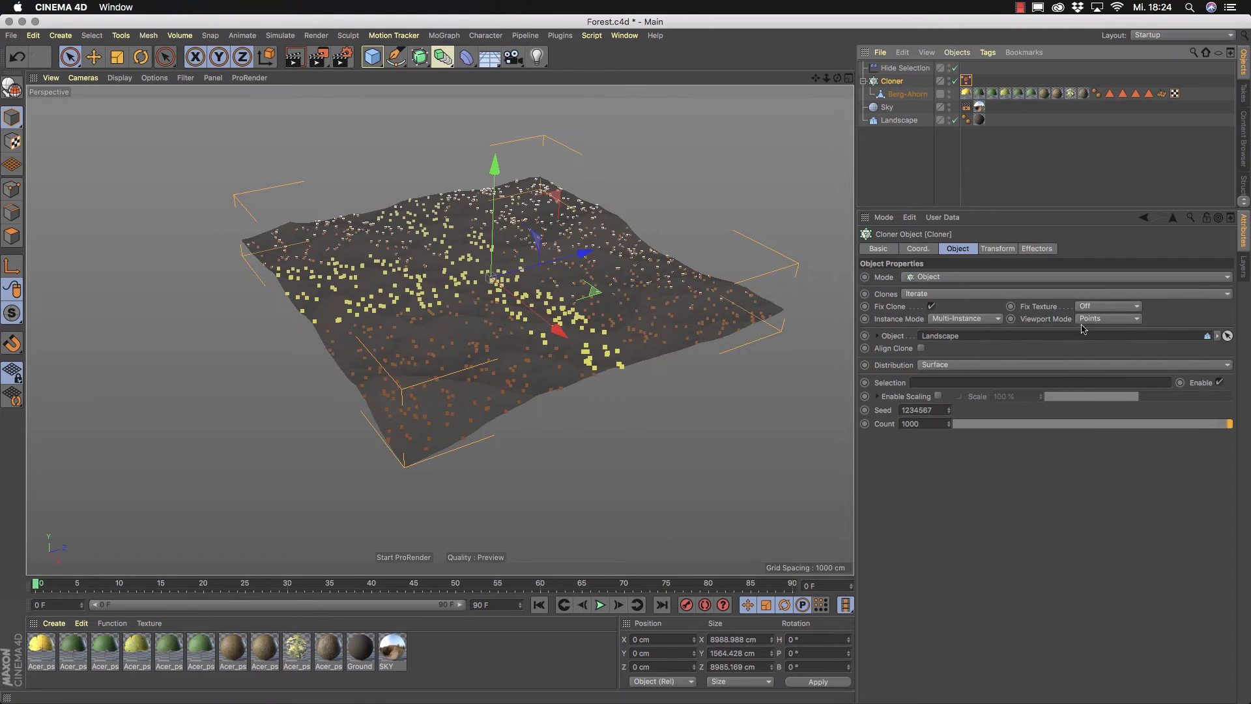
{"action": "left_click", "coordinate": [1120, 319]}
{"action": "left_click", "coordinate": [1102, 386]}
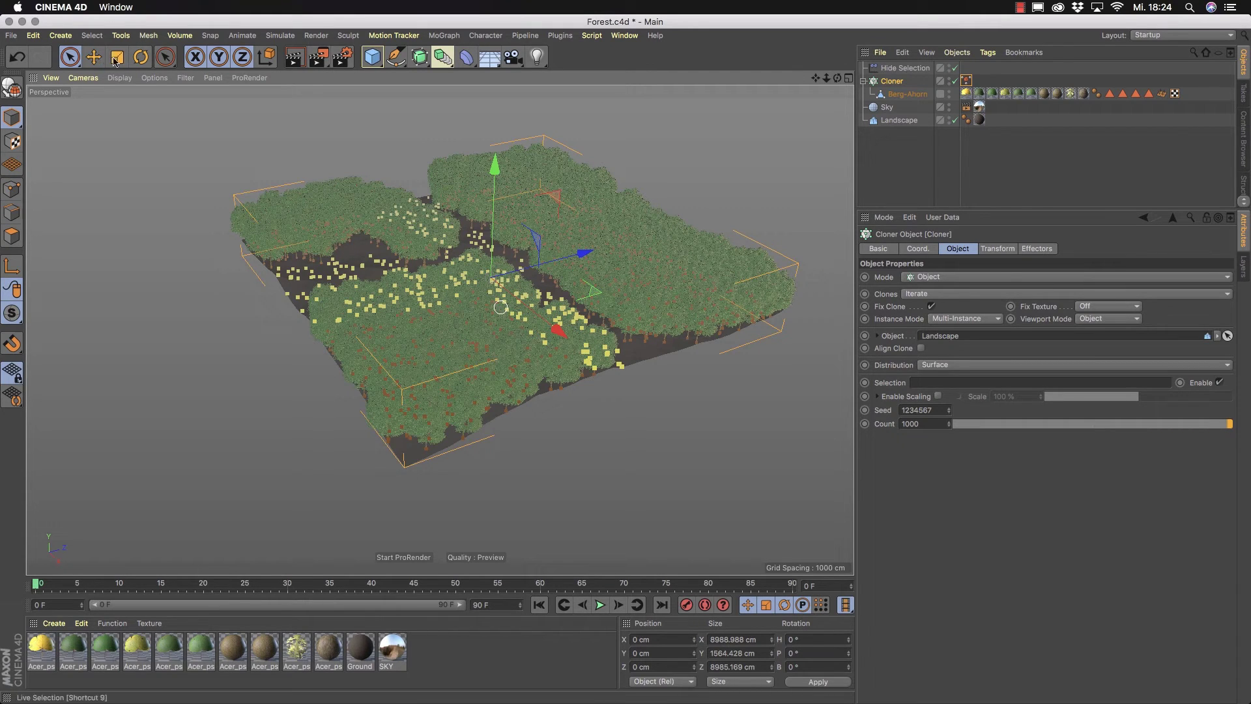
{"action": "left_click", "coordinate": [69, 57]}
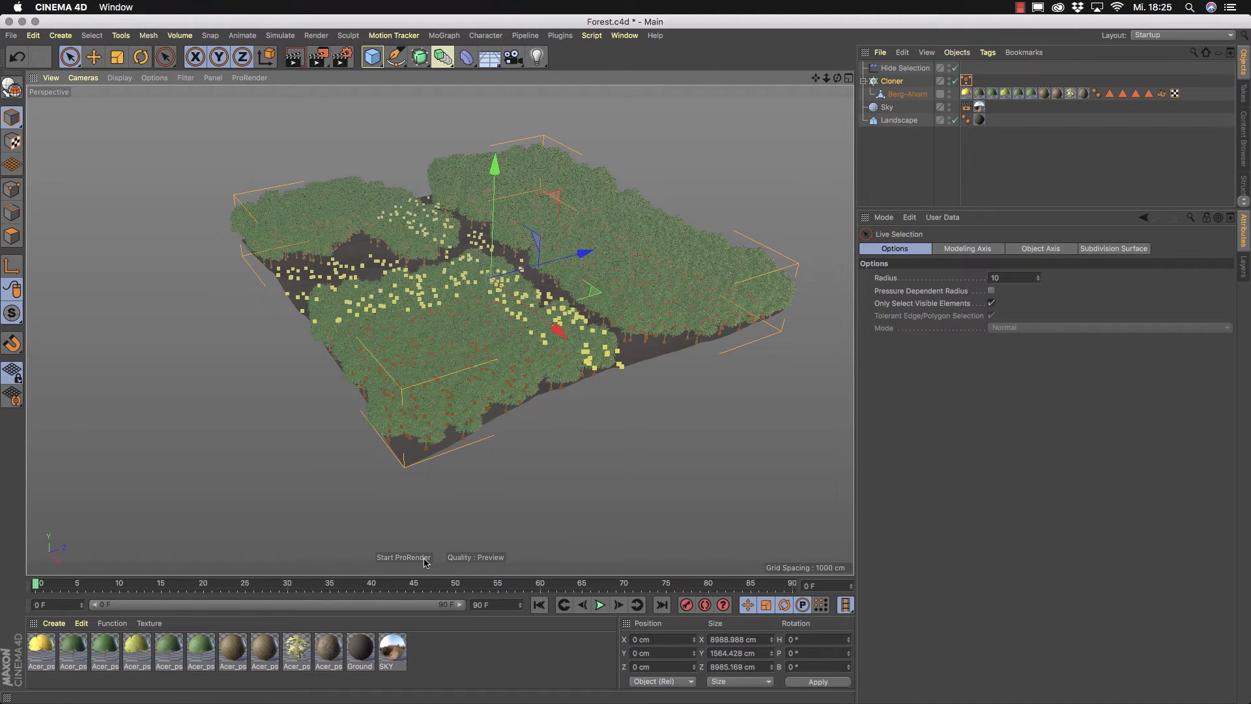
Start ProRender and orbit around the rendered maple forest from several angles.
{"action": "left_click", "coordinate": [403, 558]}
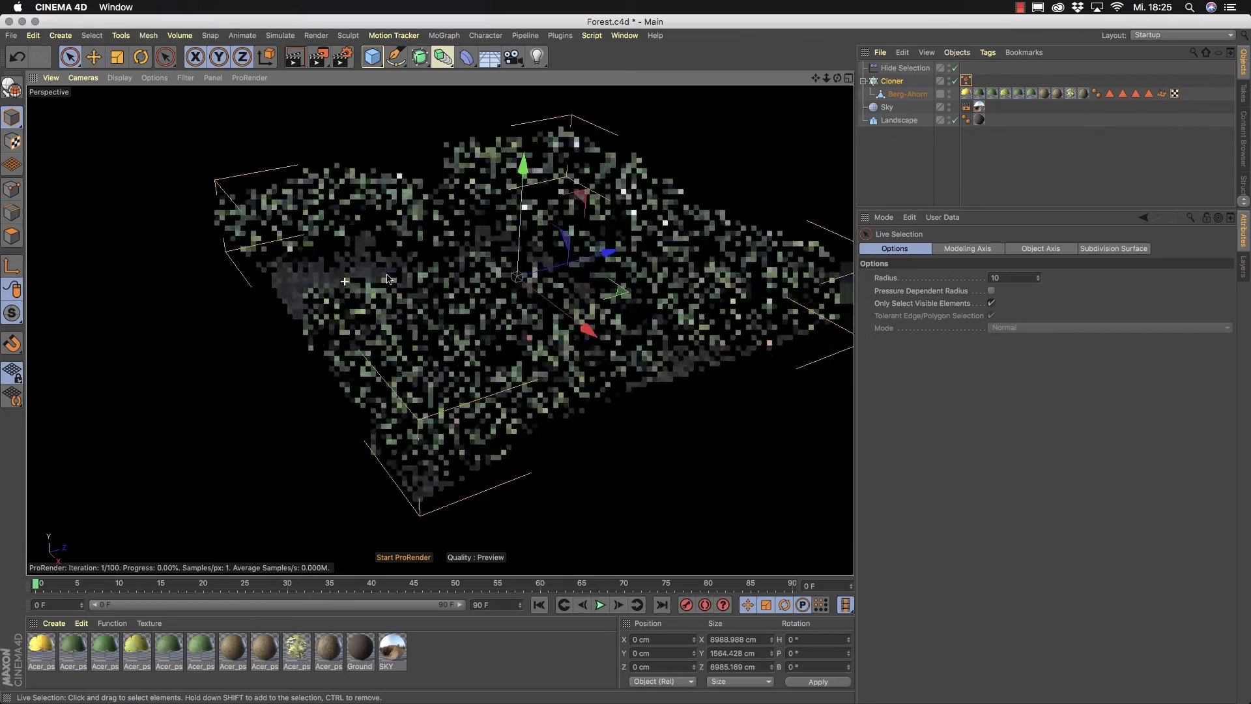
{"action": "left_click_drag", "start_coordinate": [342, 281], "coordinate": [510, 280], "text": "alt"}
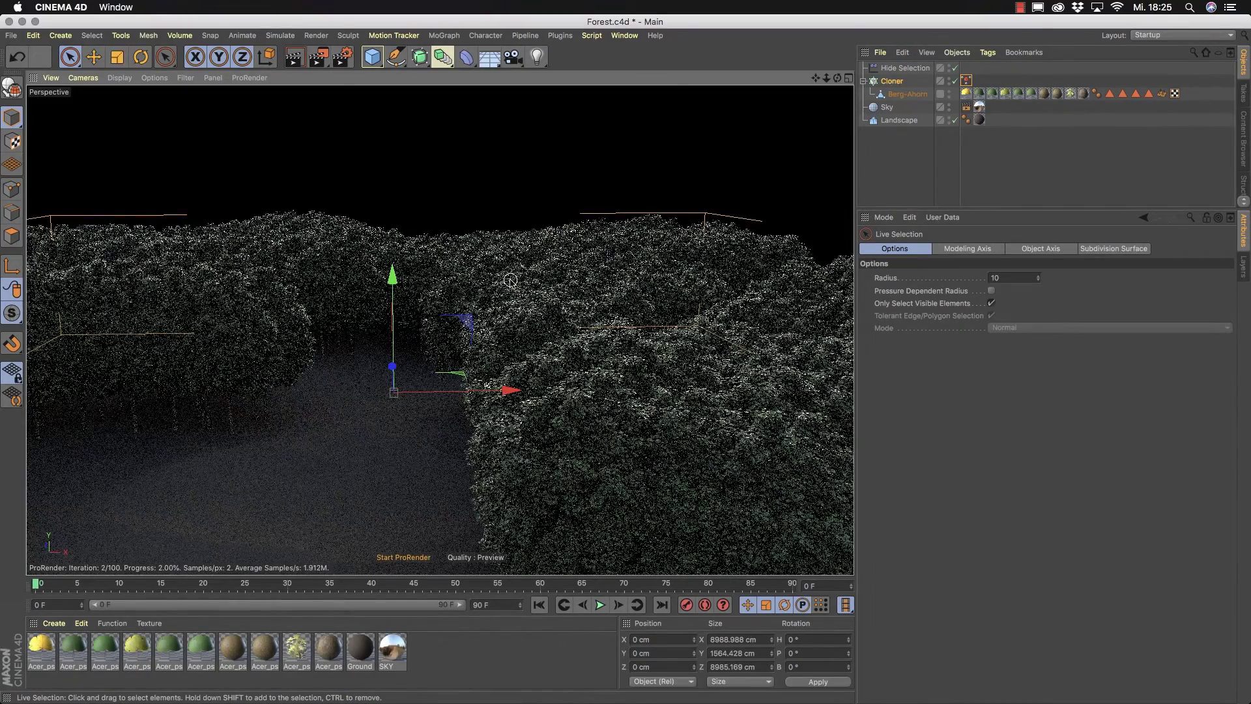
{"action": "right_click_drag", "start_coordinate": [510, 281], "coordinate": [616, 287], "text": "alt"}
{"action": "left_click_drag", "start_coordinate": [616, 287], "coordinate": [532, 316], "text": "alt"}
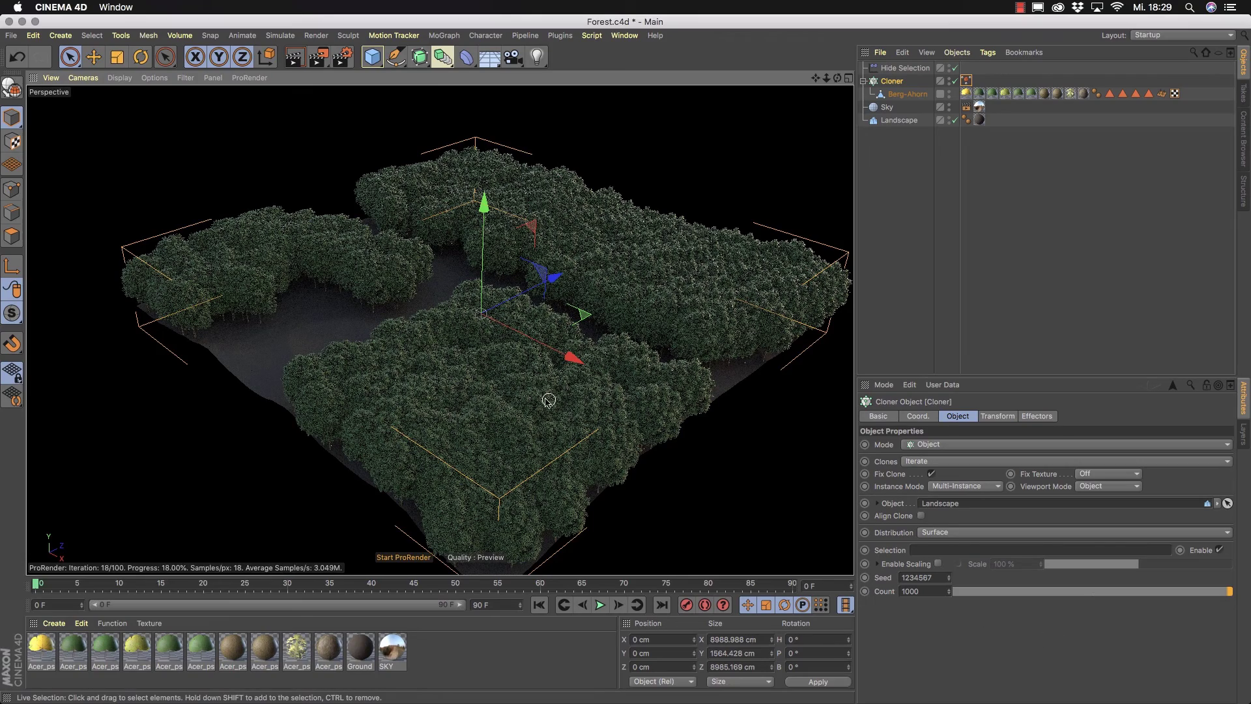
{"action": "mouse_move", "coordinate": [522, 404]}
{"action": "left_mouse_down", "text": "alt"}
{"action": "mouse_move", "coordinate": [533, 404]}
{"action": "mouse_move", "coordinate": [509, 408]}
{"action": "left_mouse_up", "text": "alt"}
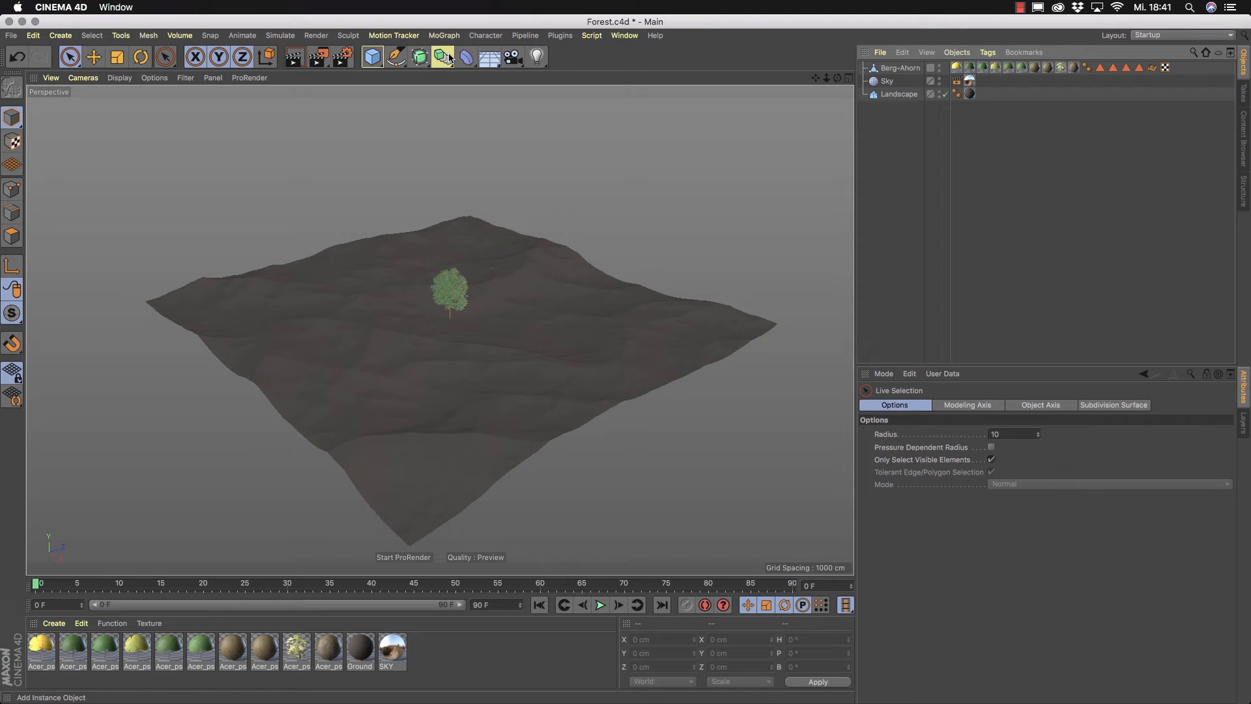
Add an Instance of the Berg-Ahorn tree and move it beside the original.
{"action": "left_click", "coordinate": [882, 69]}
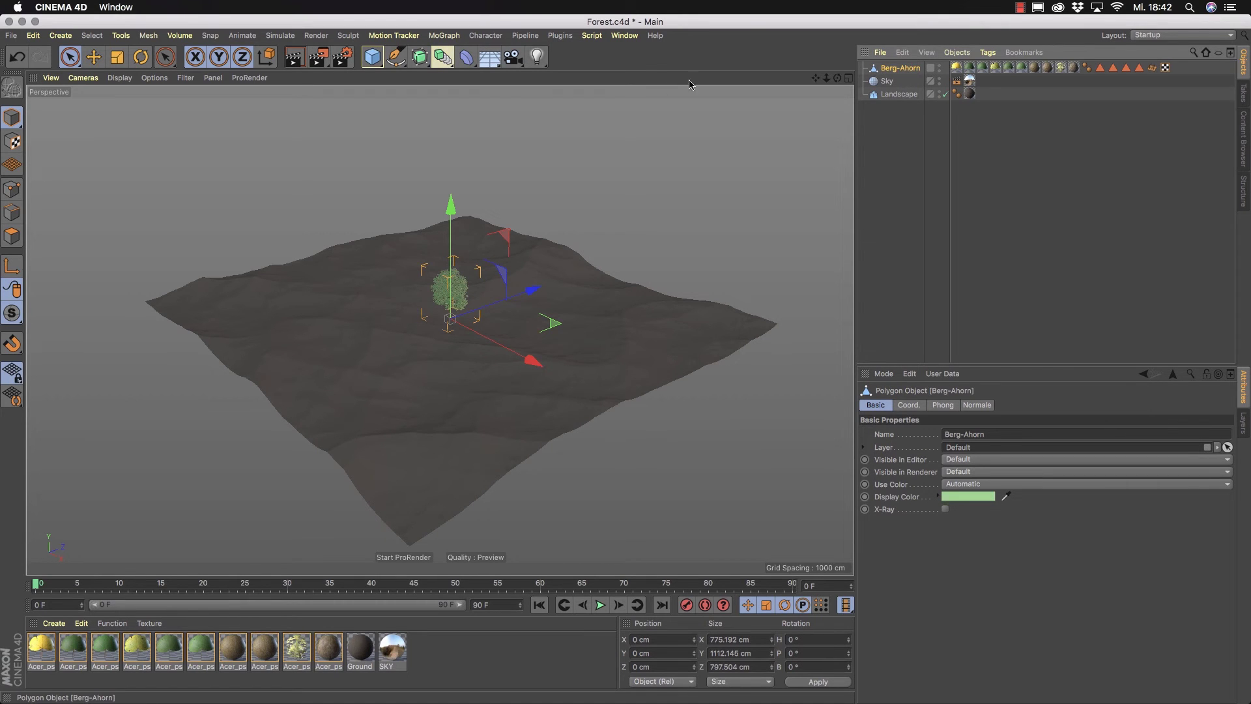
{"action": "left_click", "coordinate": [445, 59]}
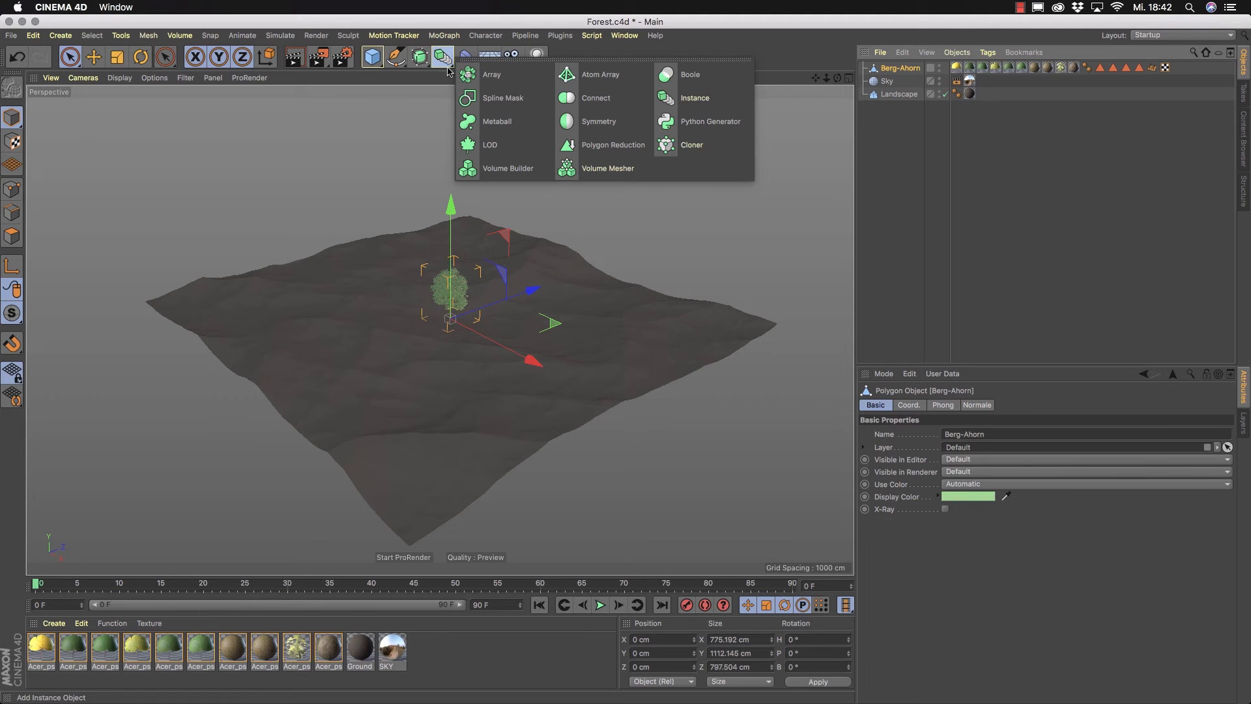
{"action": "left_click", "coordinate": [709, 104]}
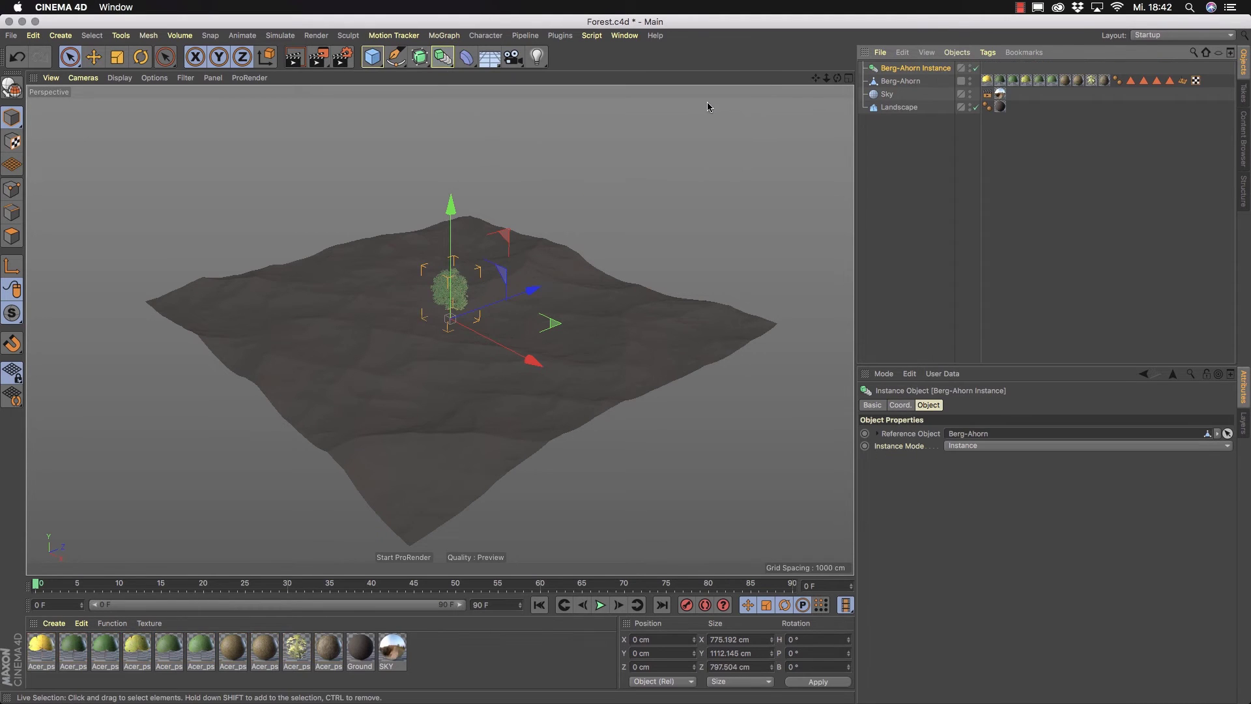
{"action": "left_click_drag", "start_coordinate": [532, 291], "coordinate": [452, 326]}
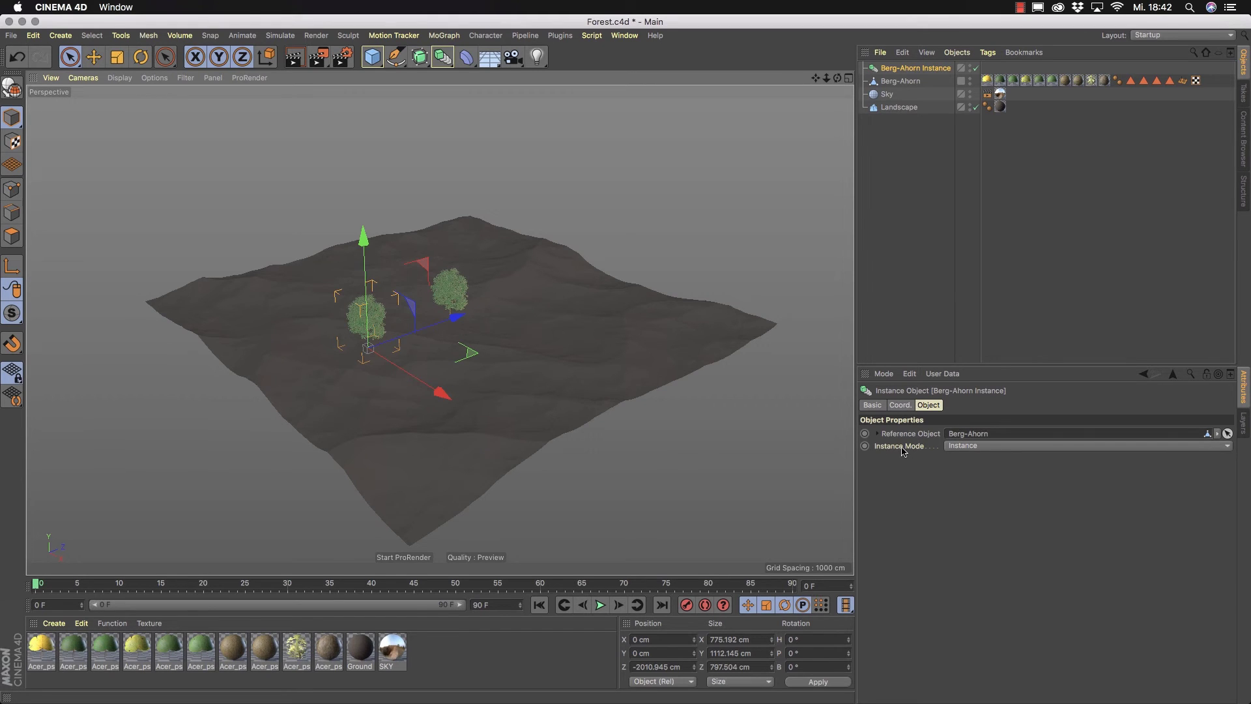
Set the instance's Instance Mode to Multi-Instance.
{"action": "left_click", "coordinate": [1228, 447]}
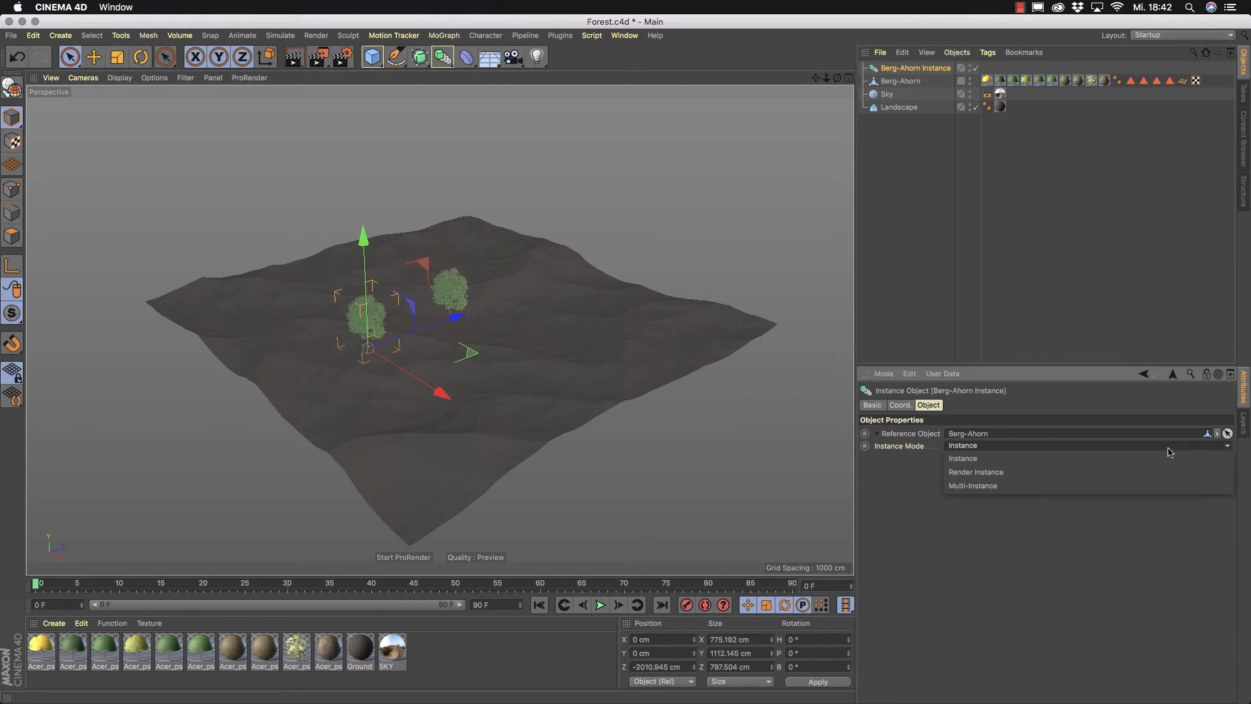
{"action": "left_click", "coordinate": [1050, 476]}
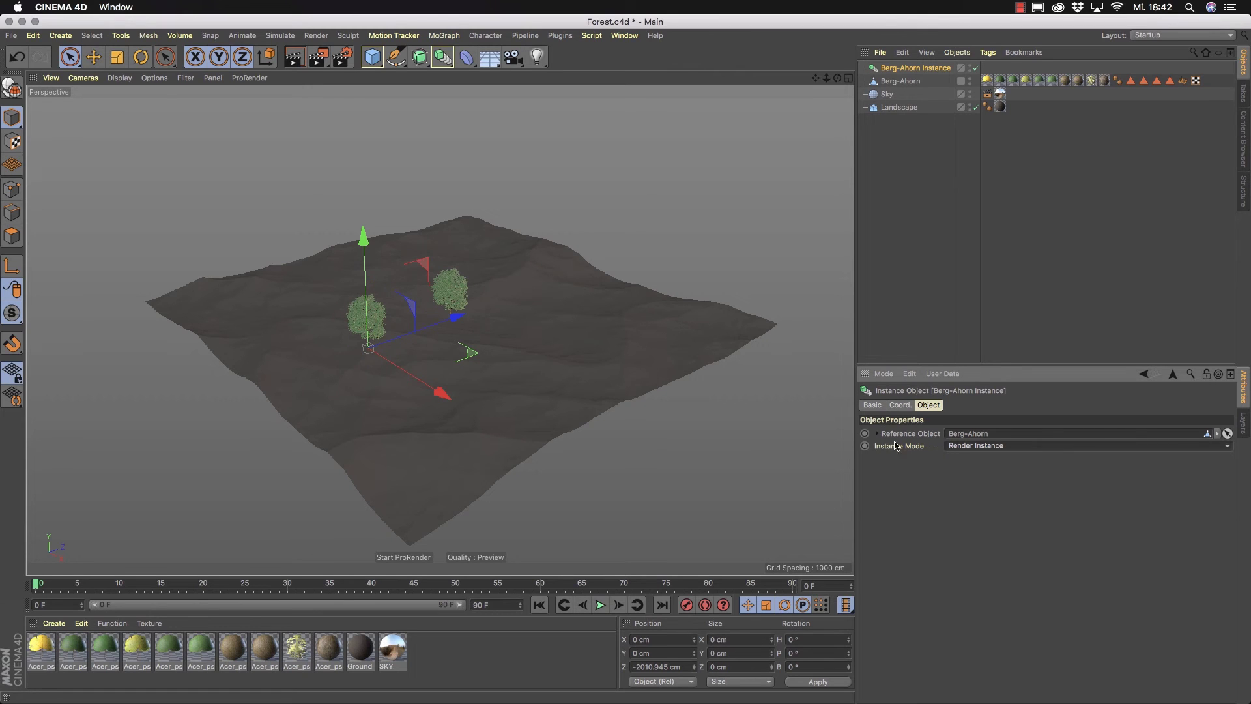
{"action": "left_click", "coordinate": [989, 448]}
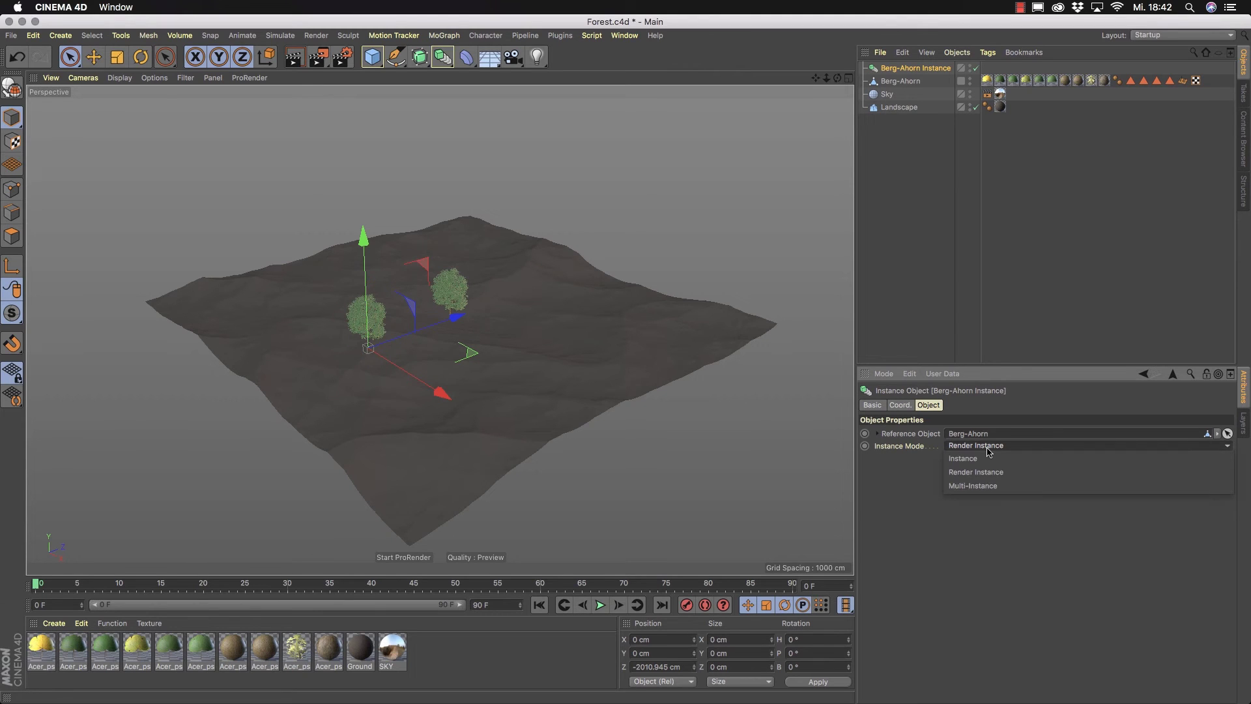
{"action": "left_click", "coordinate": [1008, 486]}
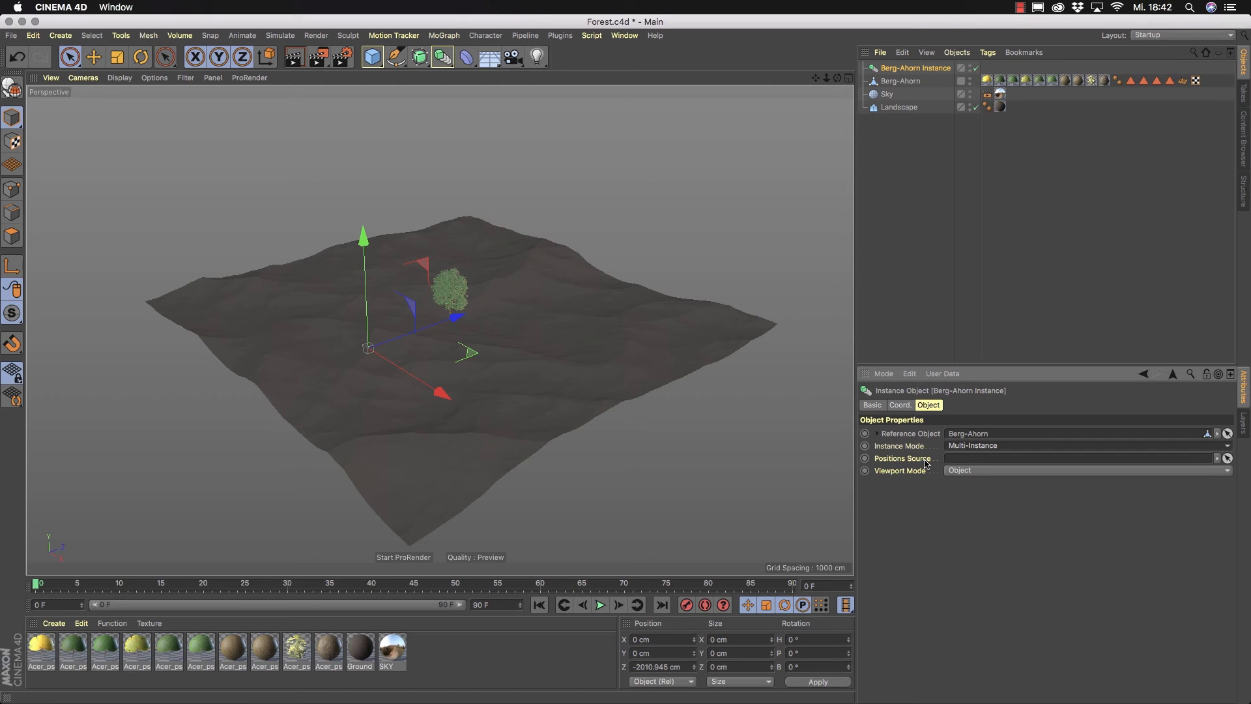
{"action": "left_click", "coordinate": [443, 36]}
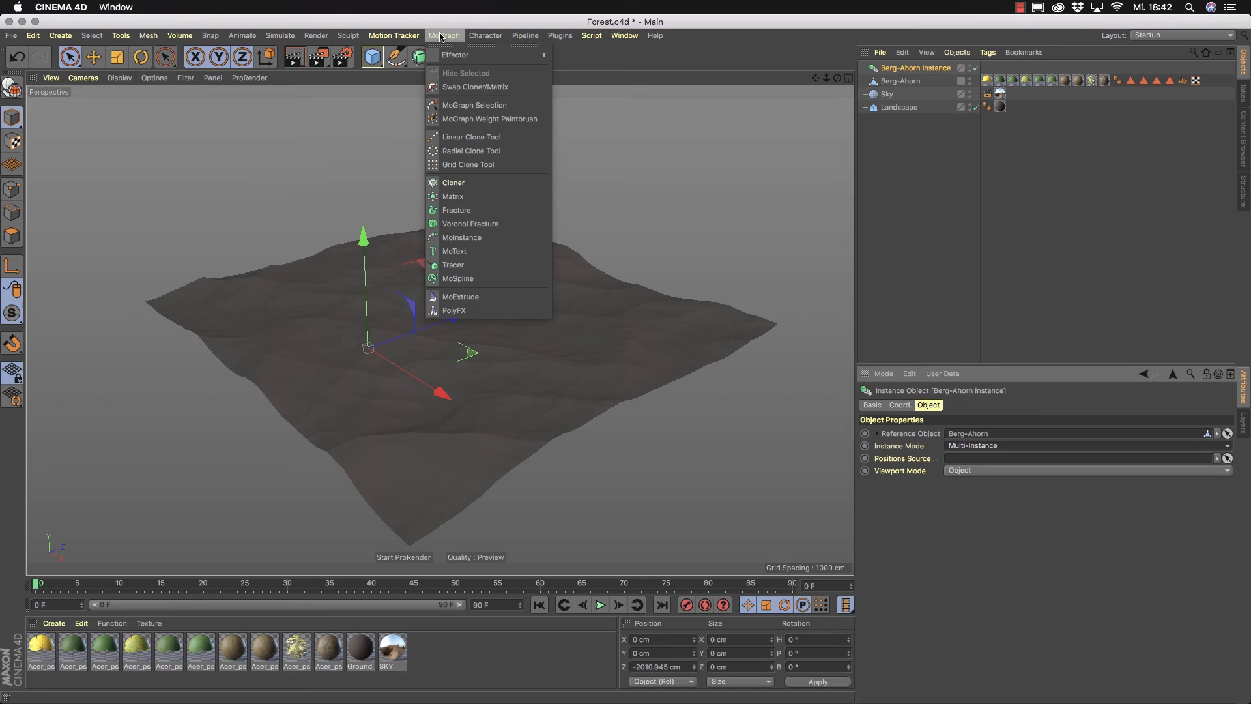
Add a Matrix in Object mode using the Landscape as its source object.
{"action": "left_click", "coordinate": [485, 196]}
{"action": "left_click", "coordinate": [958, 434]}
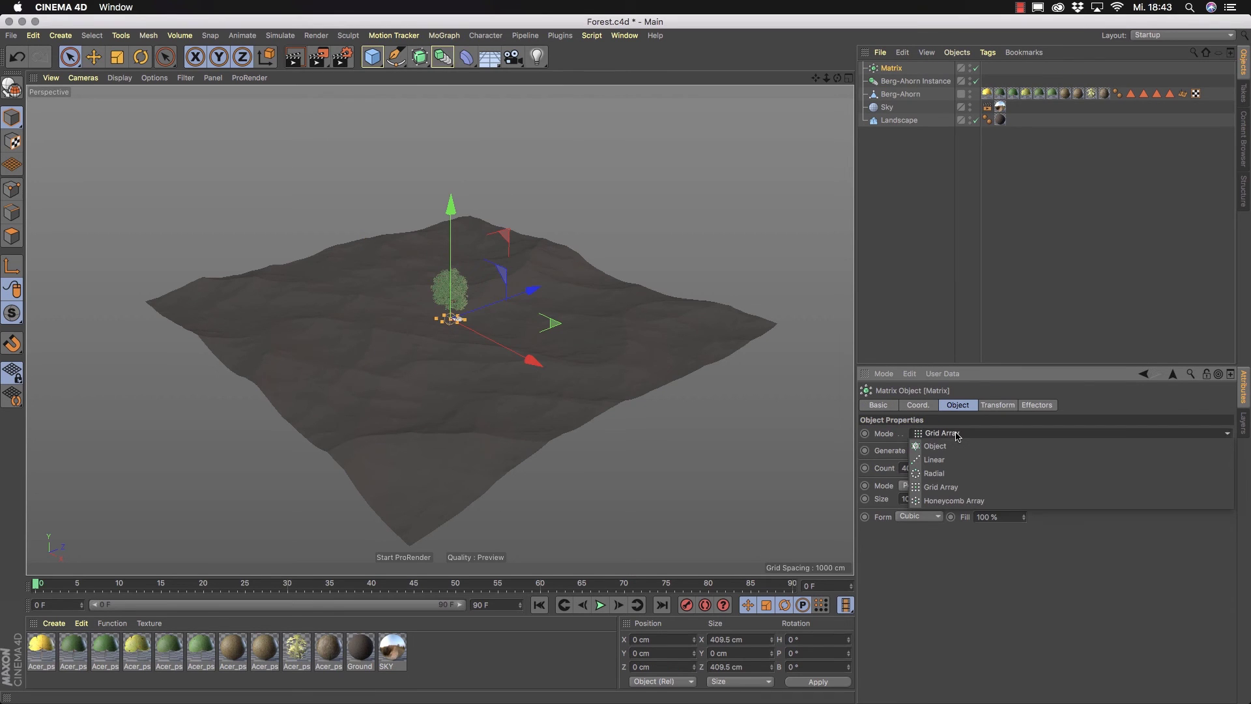
{"action": "left_click", "coordinate": [958, 446]}
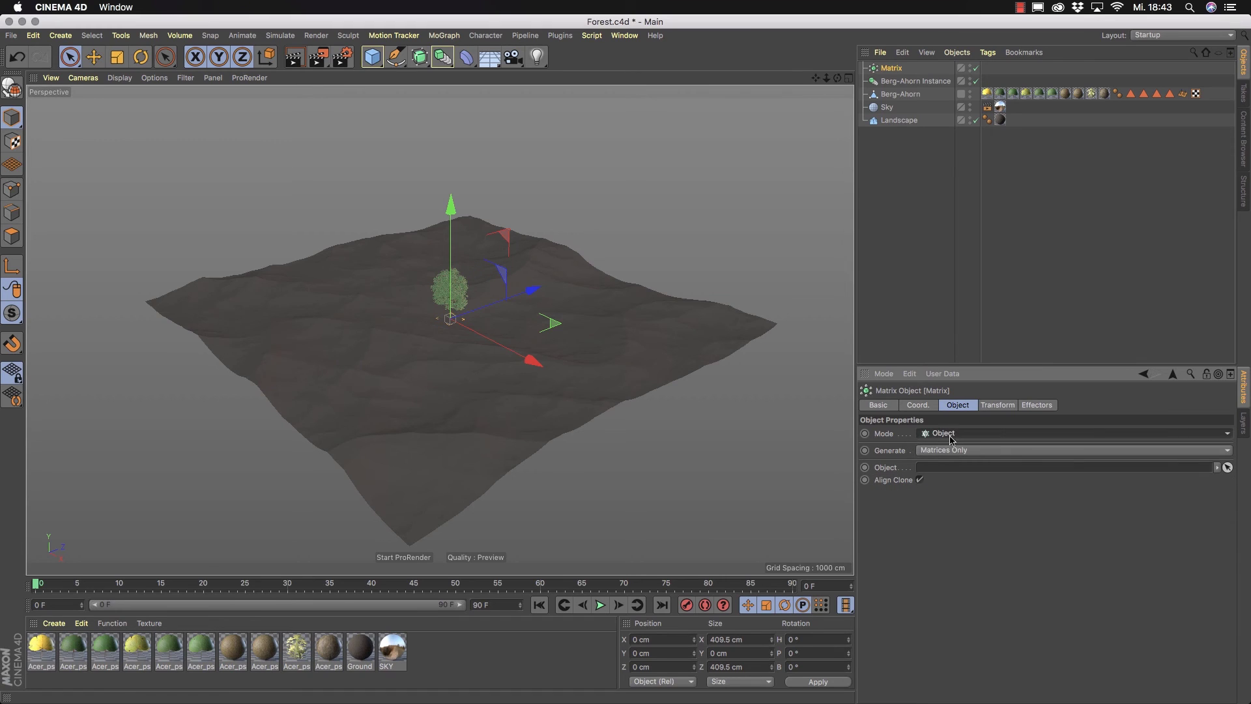
{"action": "left_click_drag", "start_coordinate": [889, 121], "coordinate": [945, 468]}
Turn off Align Clone and raise the Matrix Count to 89.
{"action": "left_click", "coordinate": [922, 480]}
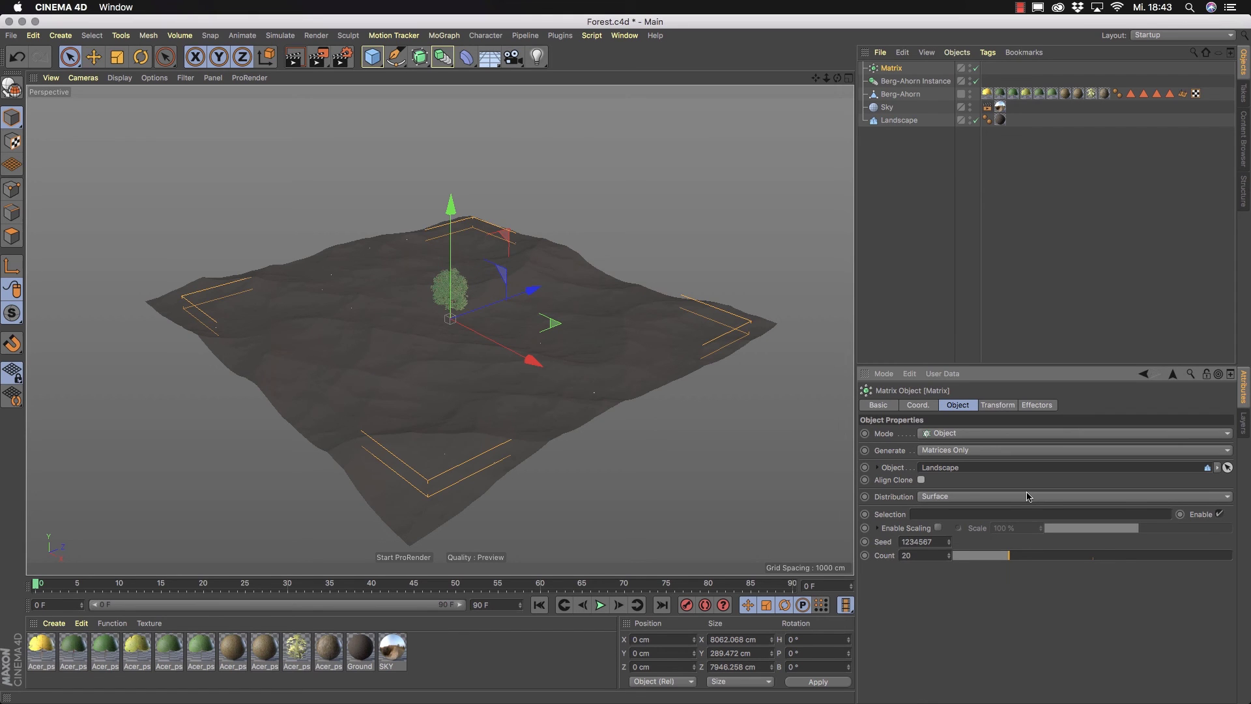
{"action": "left_click_drag", "start_coordinate": [1001, 564], "coordinate": [1205, 554]}
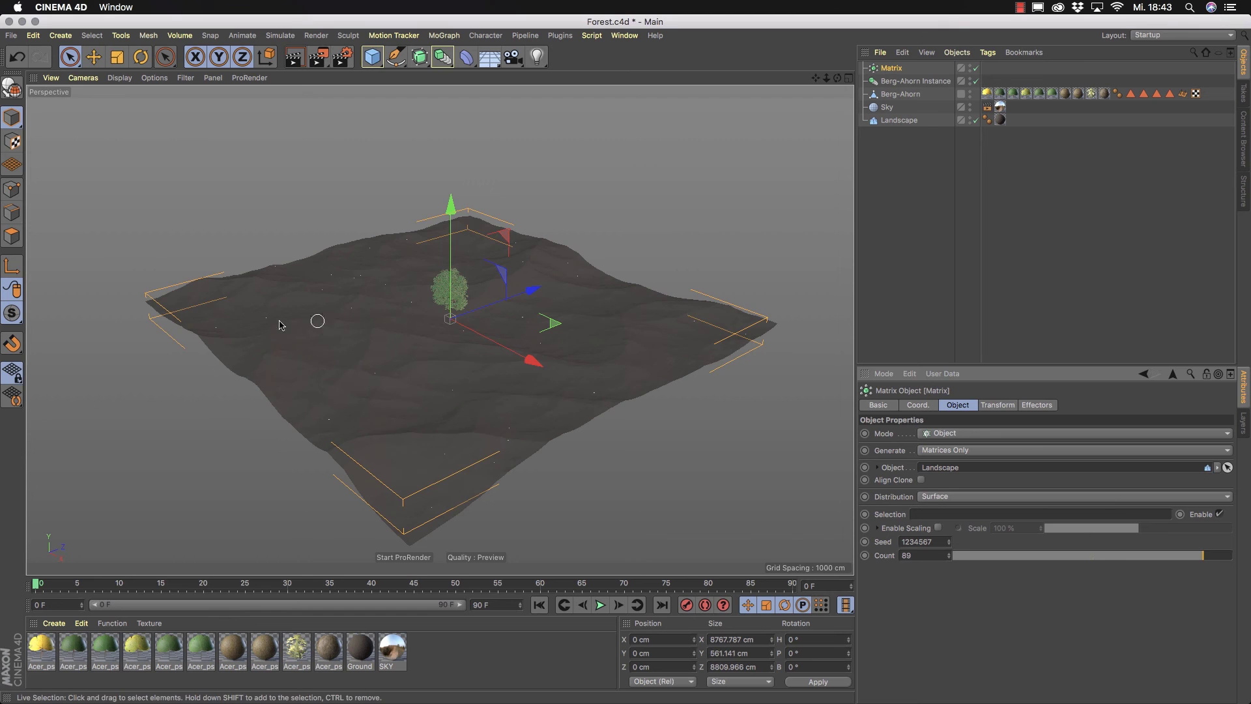
{"action": "scroll", "coordinate": [276, 321], "scroll_direction": "up", "scroll_amount": 10}
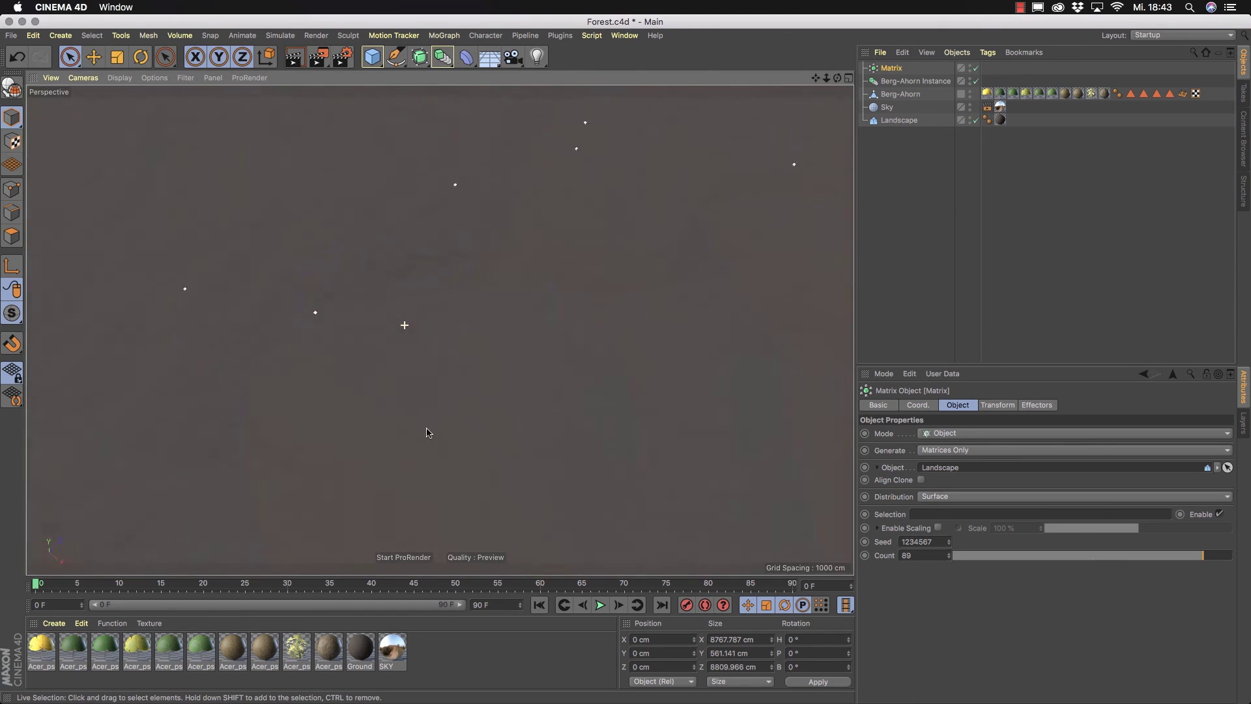
{"action": "scroll", "coordinate": [505, 417], "scroll_direction": "down", "scroll_amount": 3}
{"action": "scroll", "coordinate": [534, 369], "scroll_direction": "down", "scroll_amount": 10}
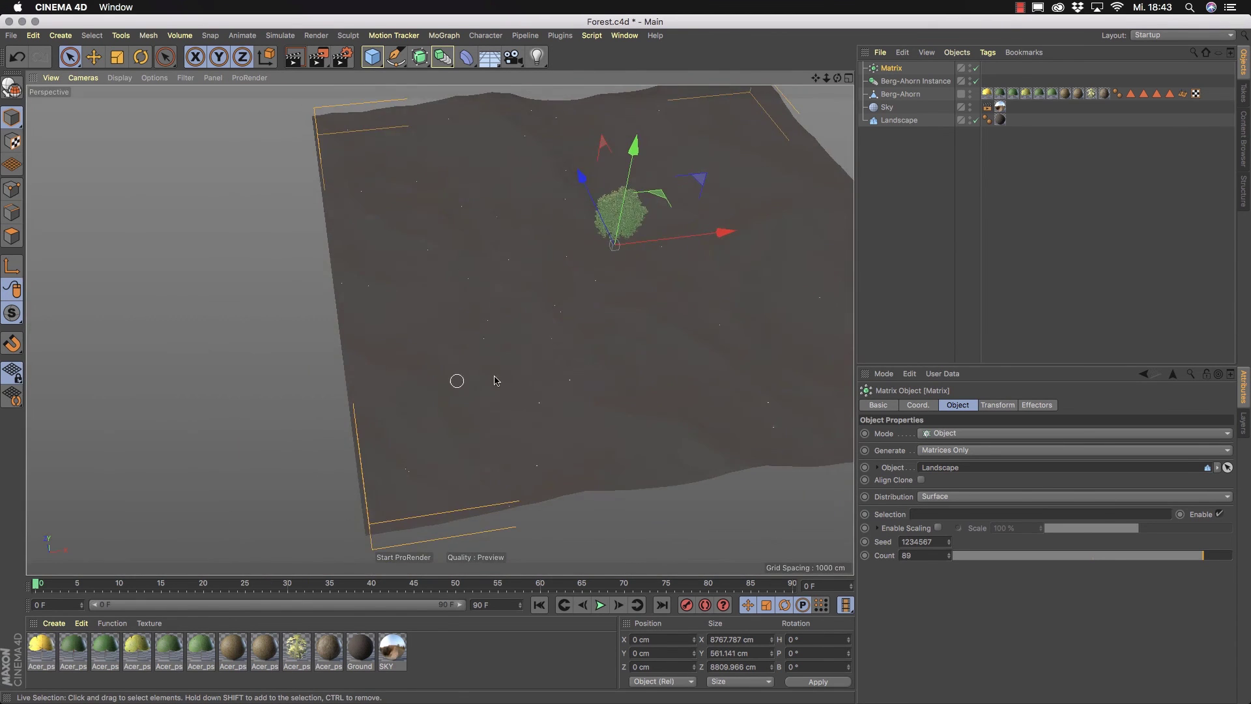
{"action": "left_click_drag", "start_coordinate": [533, 369], "coordinate": [483, 354], "text": "alt"}
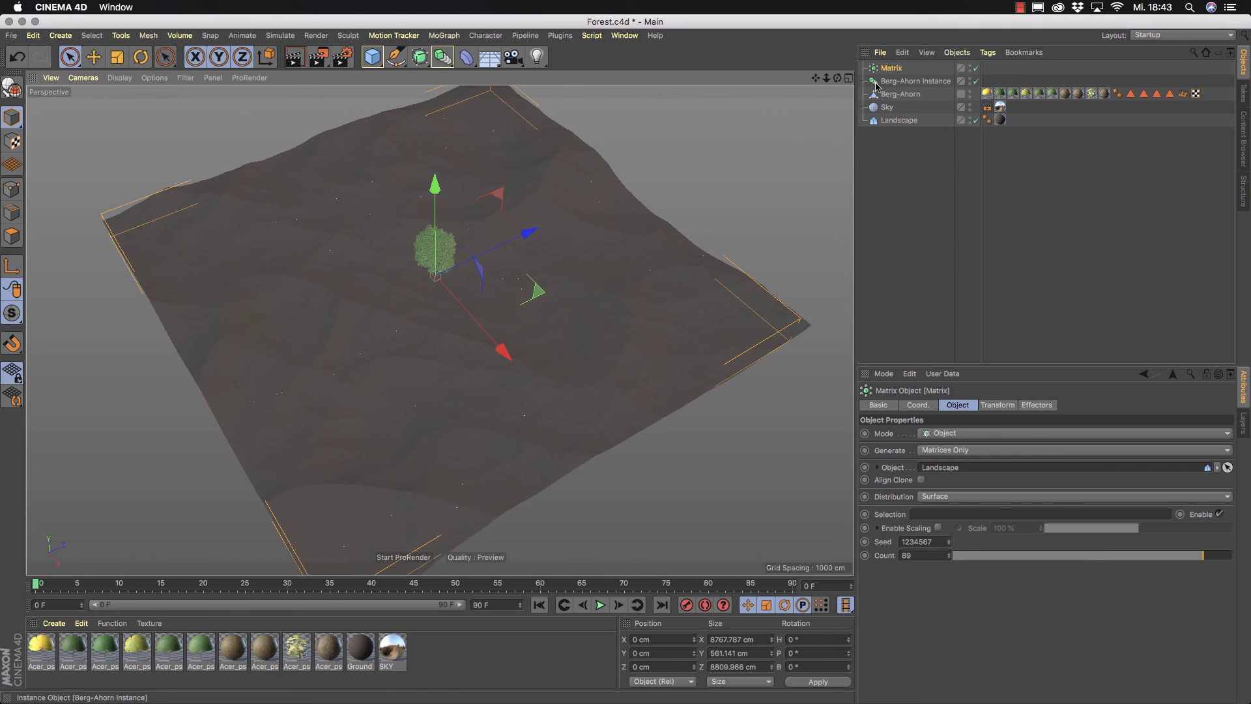
Set the Matrix as the Berg-Ahorn Instance's positions source, scattering trees across the landscape.
{"action": "left_click", "coordinate": [912, 81]}
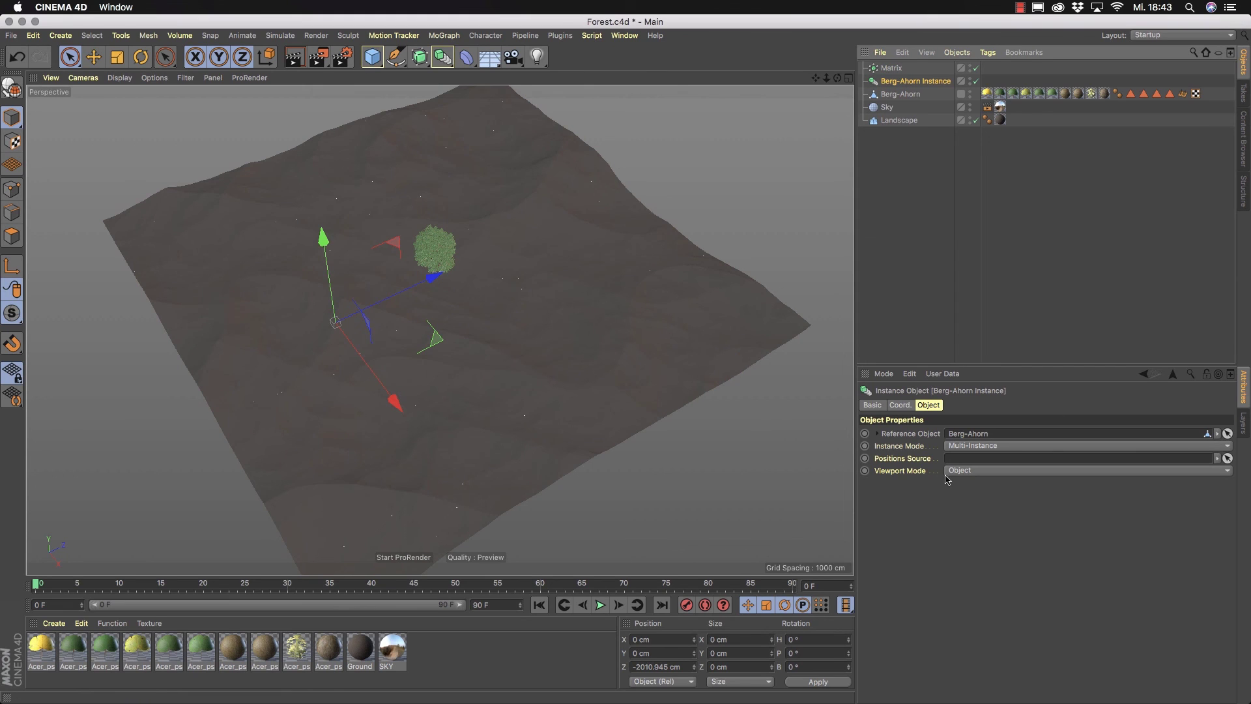
{"action": "left_click_drag", "start_coordinate": [873, 68], "coordinate": [960, 468]}
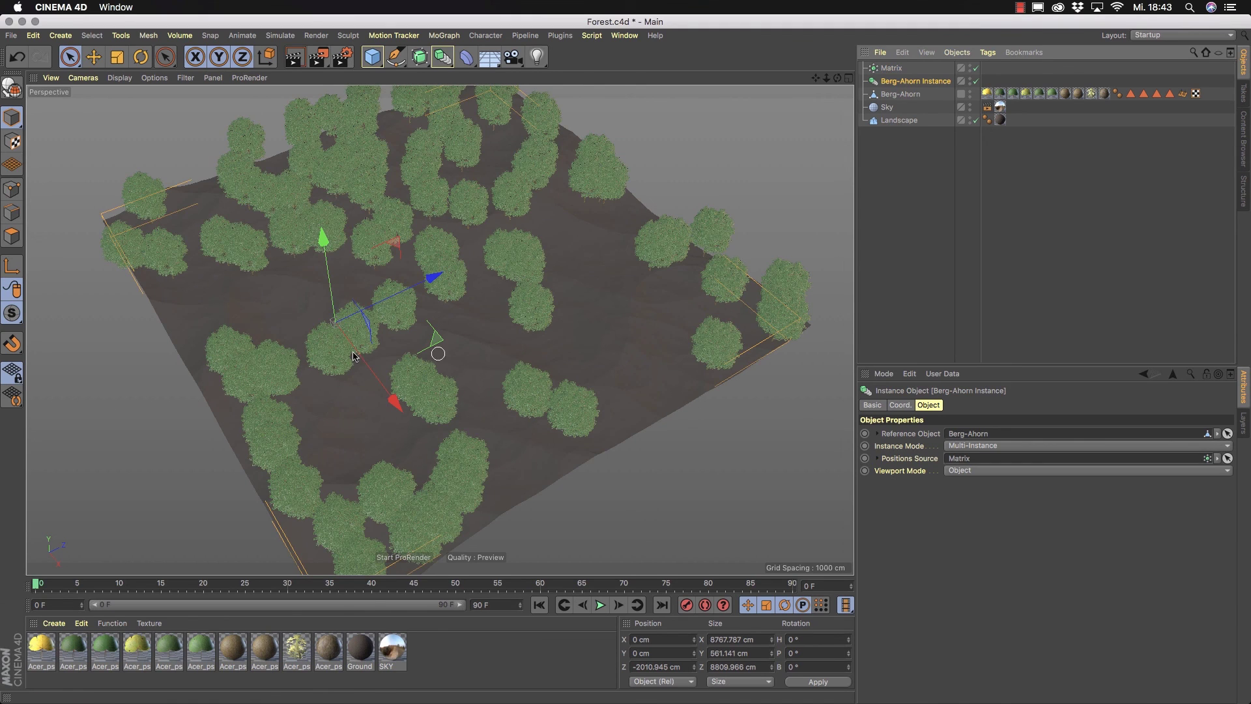
{"action": "left_click_drag", "start_coordinate": [433, 349], "coordinate": [348, 339], "text": "alt"}
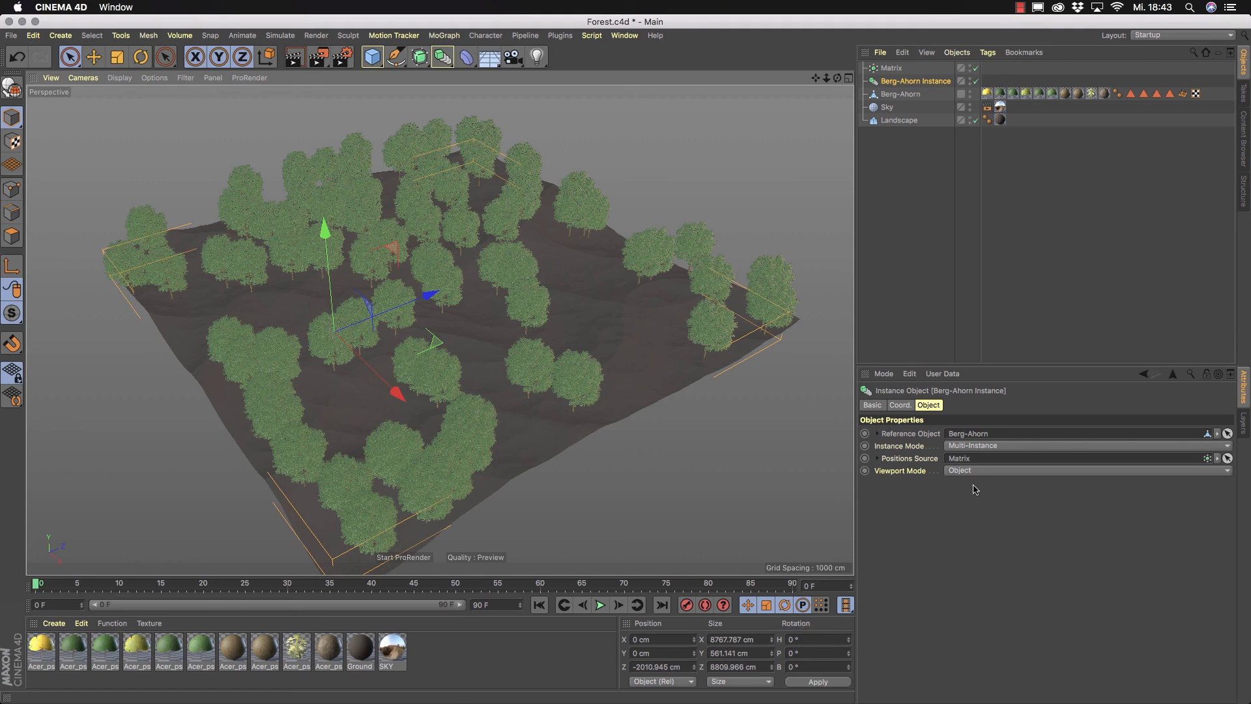
Switch the instance's Viewport Mode to Points and back to Object, then start ProRender.
{"action": "left_click", "coordinate": [1224, 471]}
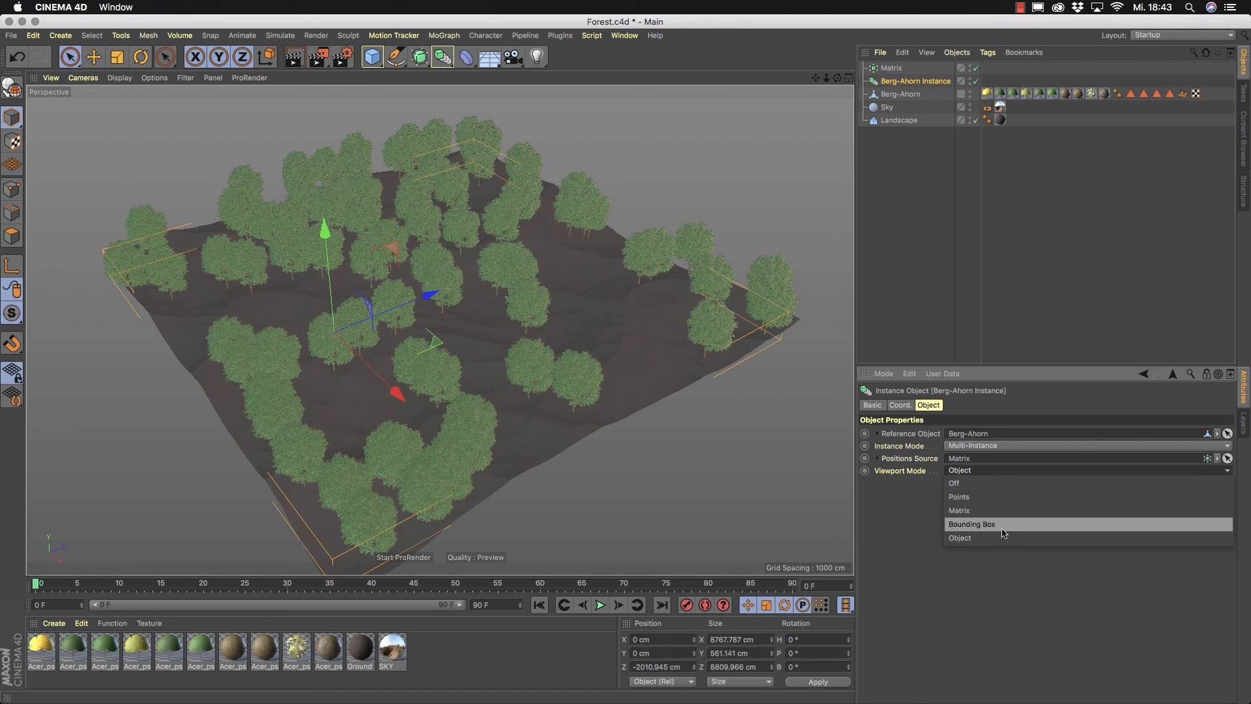
{"action": "left_click", "coordinate": [980, 499]}
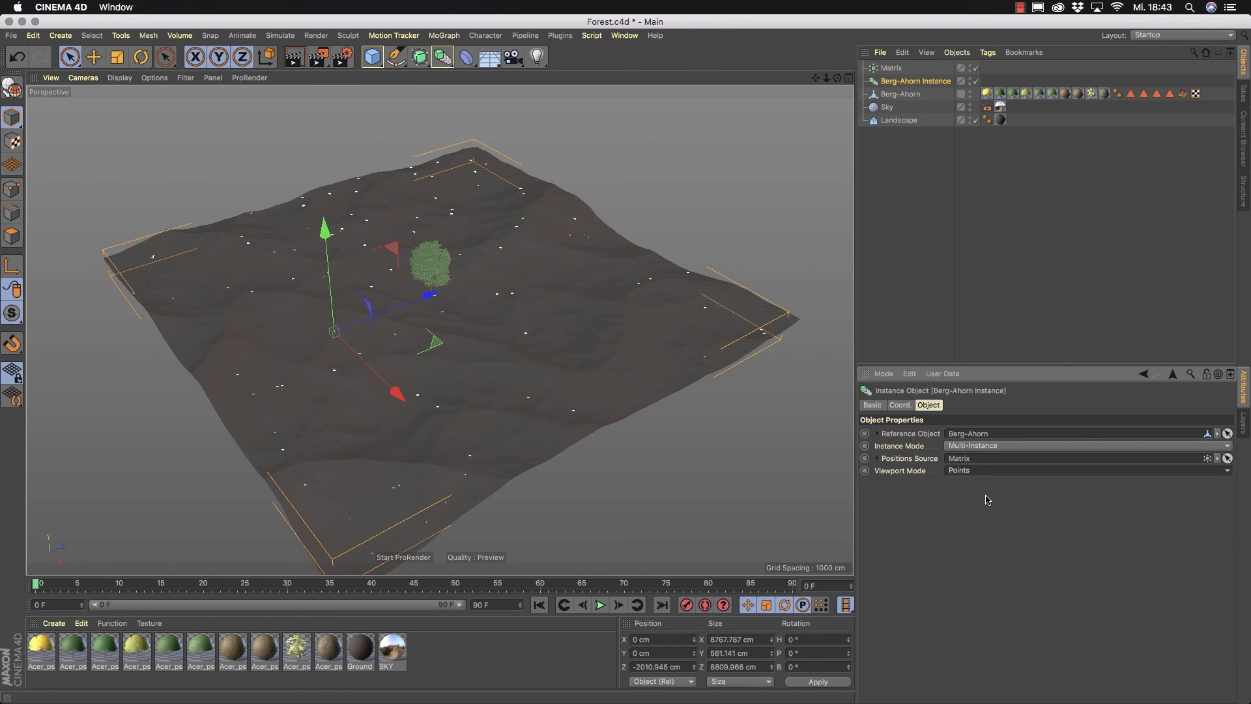
{"action": "left_click", "coordinate": [994, 471]}
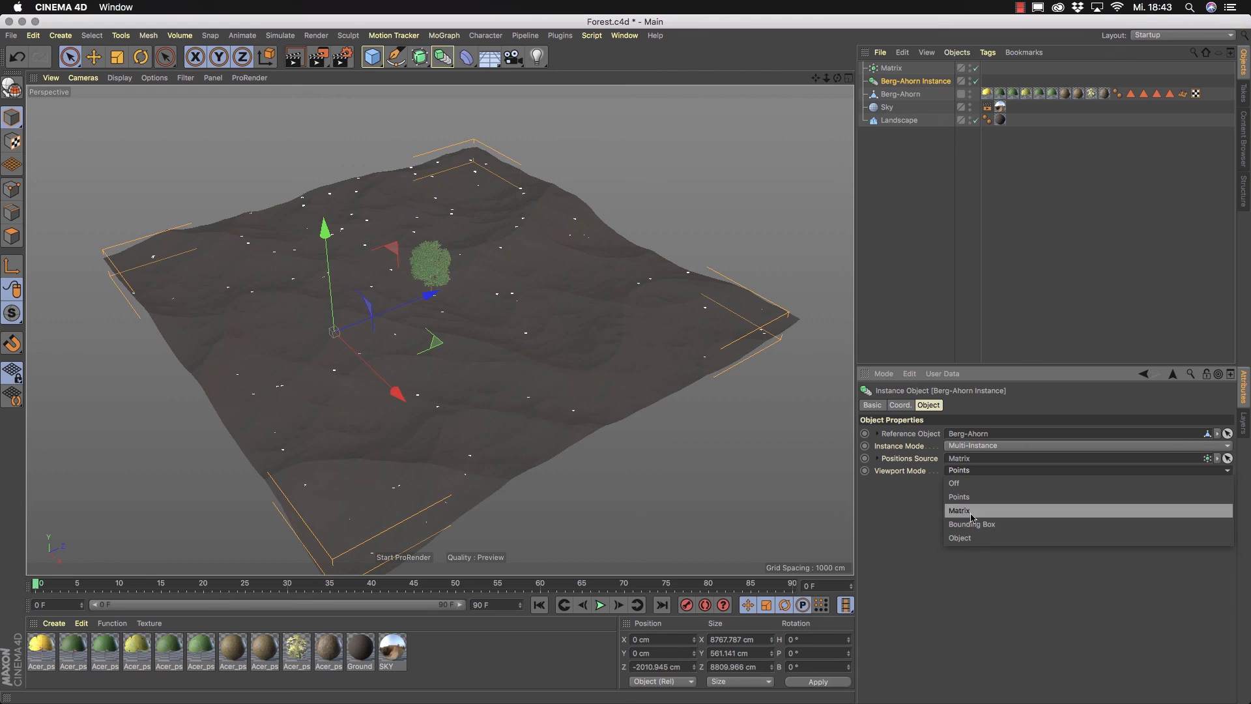
{"action": "left_click", "coordinate": [967, 537]}
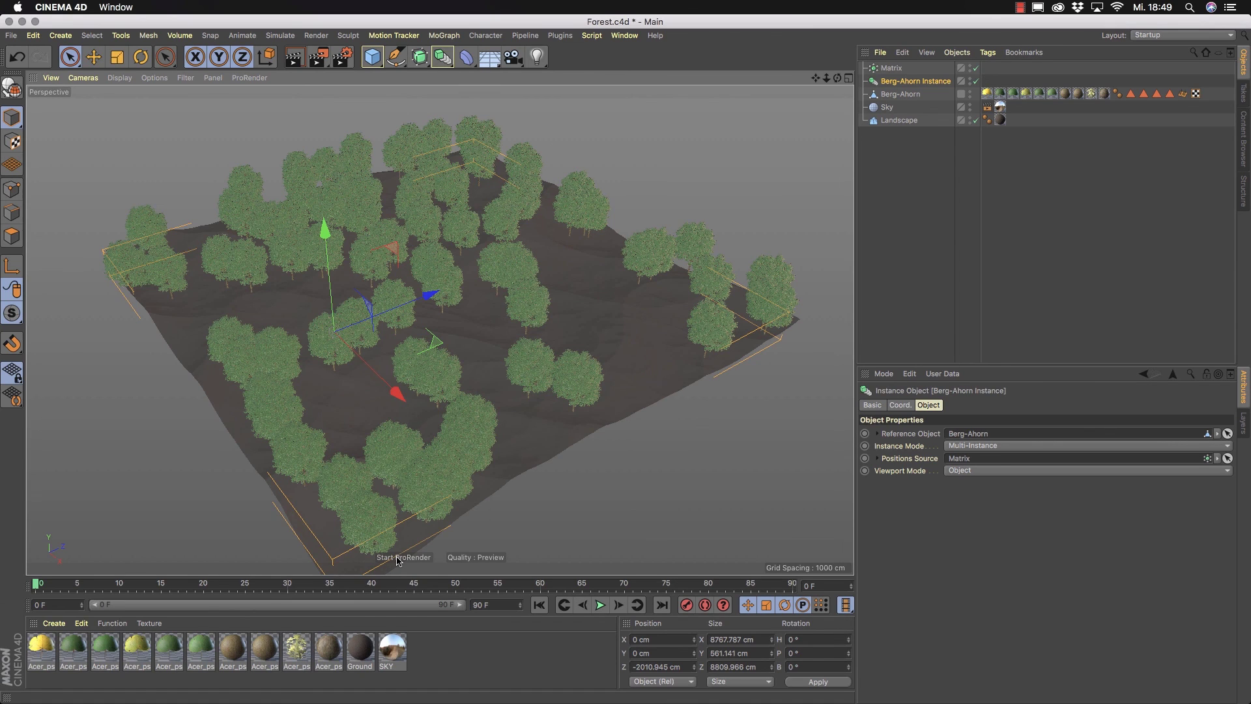
{"action": "left_click", "coordinate": [399, 558]}
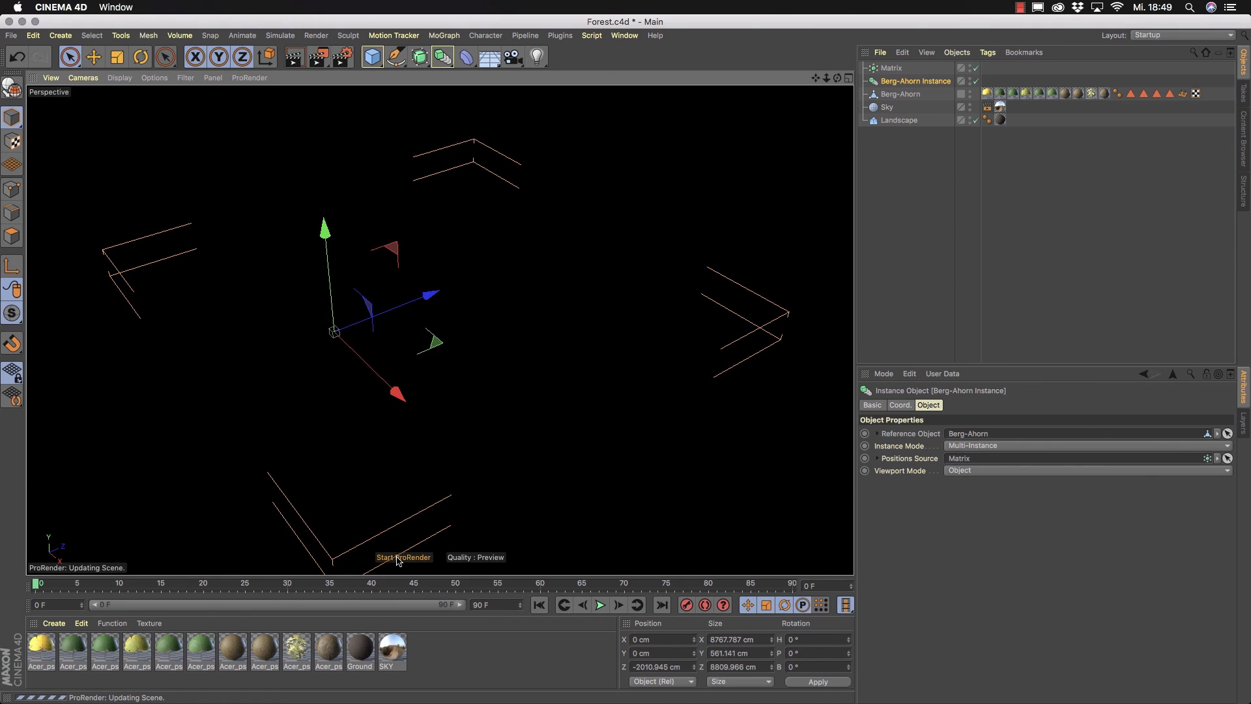